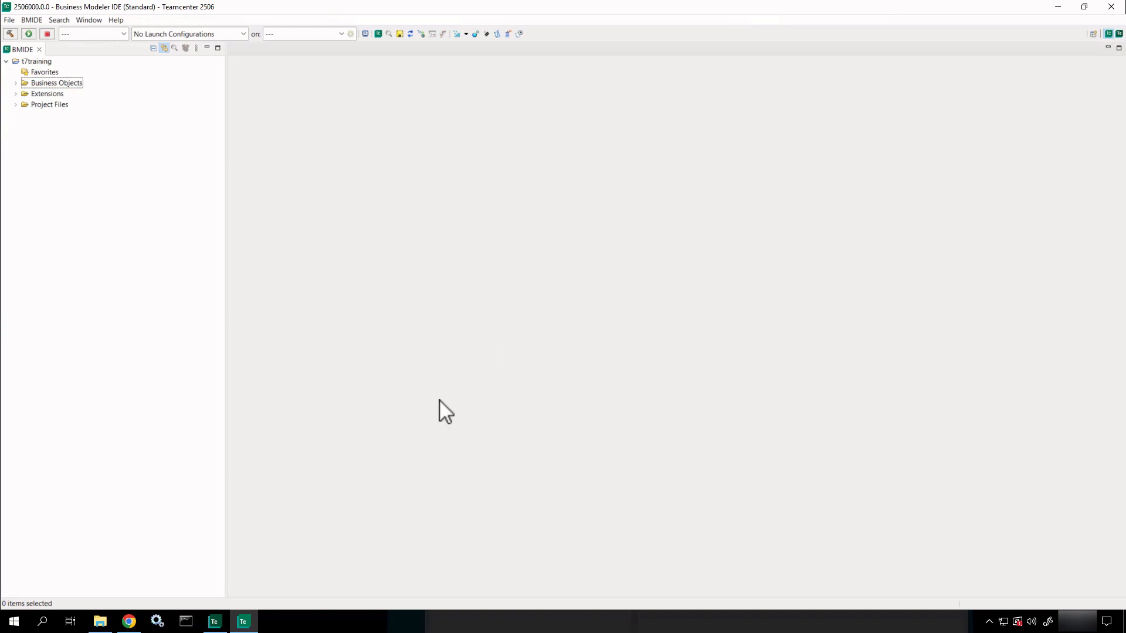
Bring the Teamcenter Explorer web client in Chrome in front of the BMIDE t7training project.
left_click(132, 622)
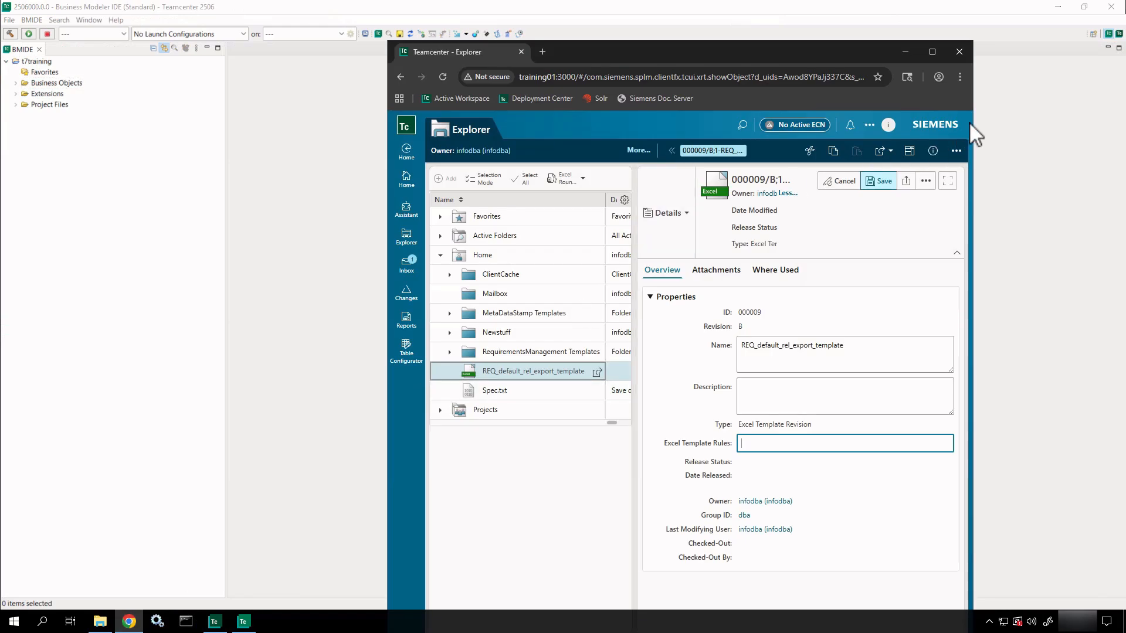
Widen the Chrome window and open the Home folder in Explorer.
left_click_drag(975, 135, 1069, 144)
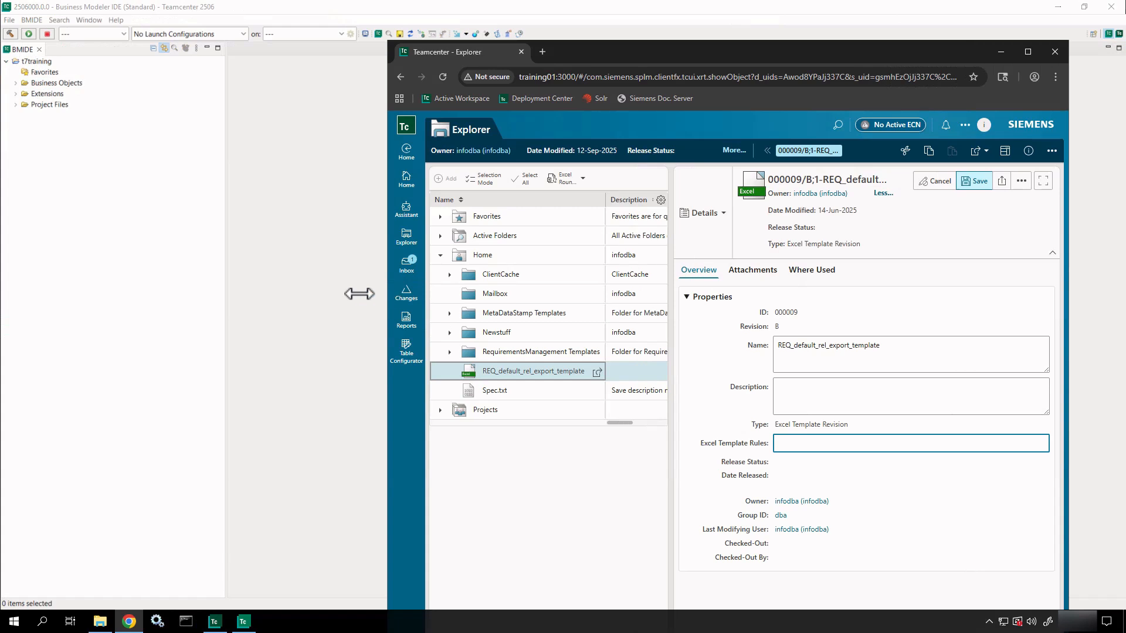
left_click_drag(359, 293, 305, 283)
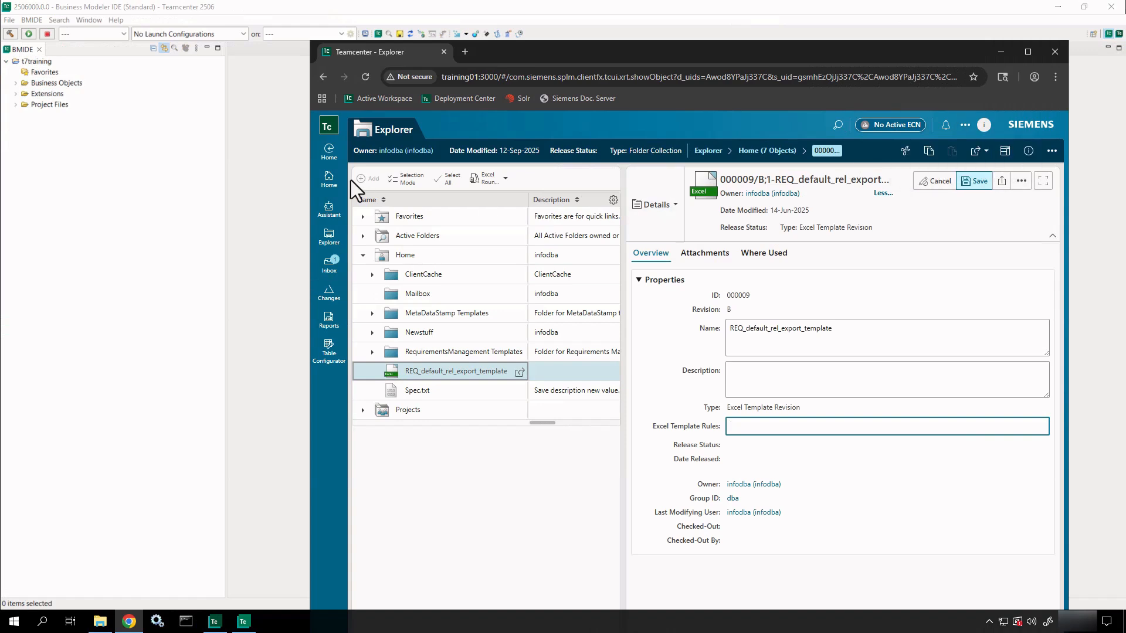
left_click(324, 178)
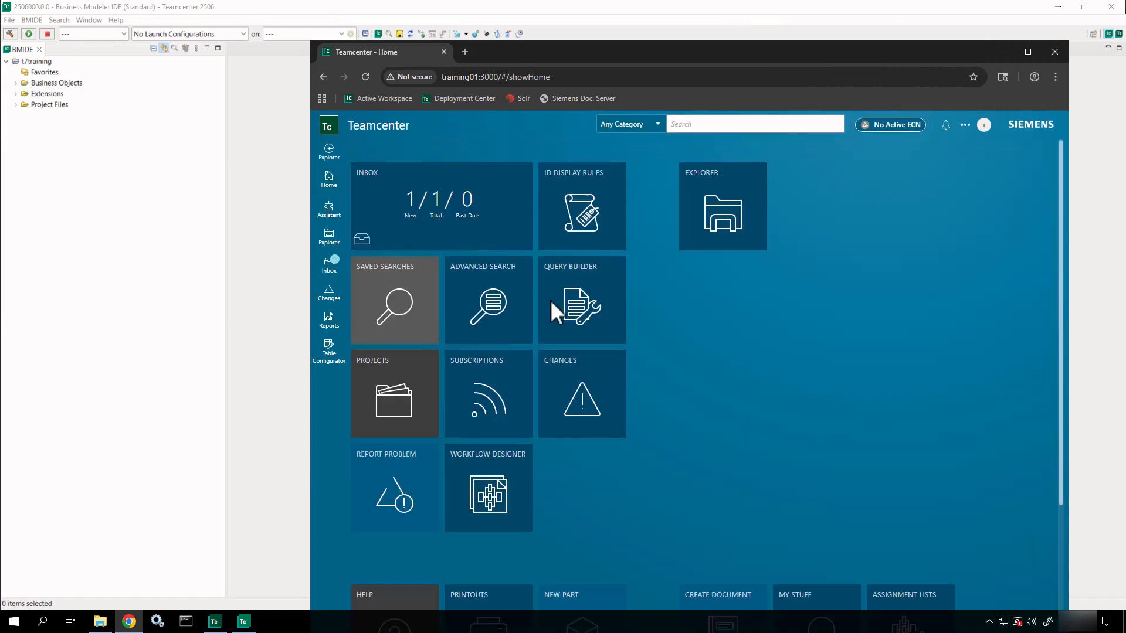
left_click(727, 226)
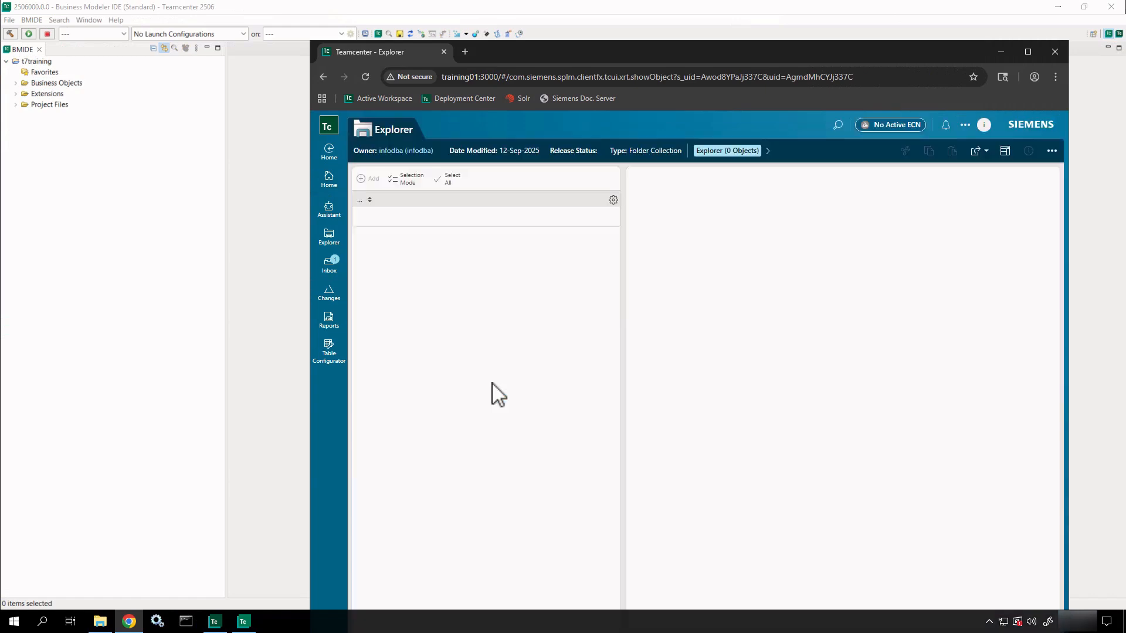
Create a new Part named 'Test Part 01' in the Home folder.
left_click(1052, 152)
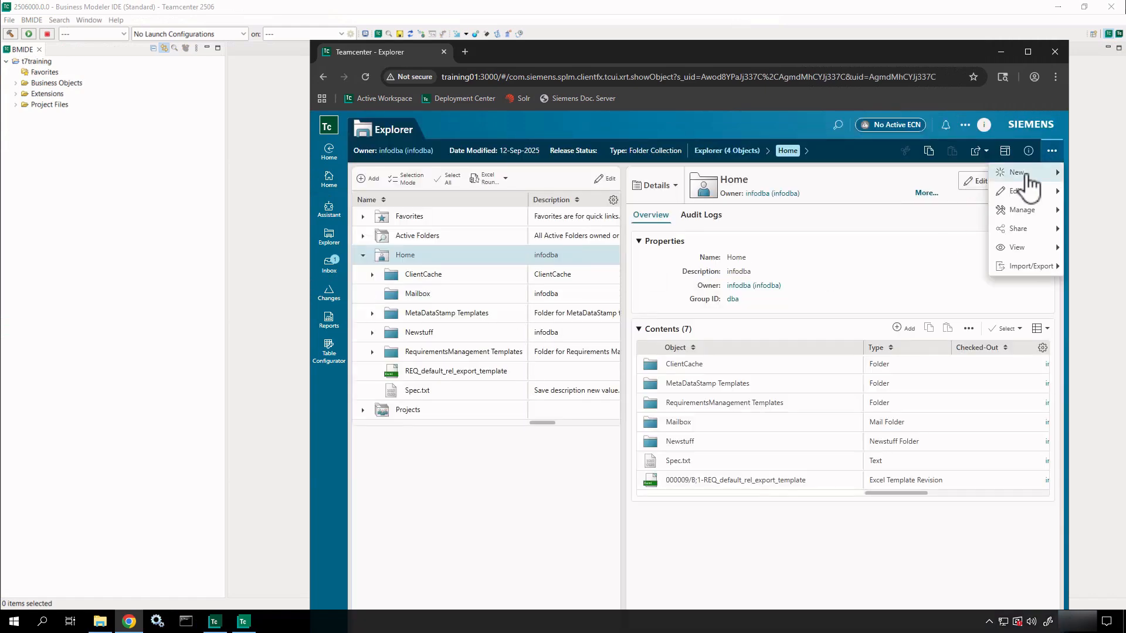
mouse_move(1023, 173)
left_click(929, 176)
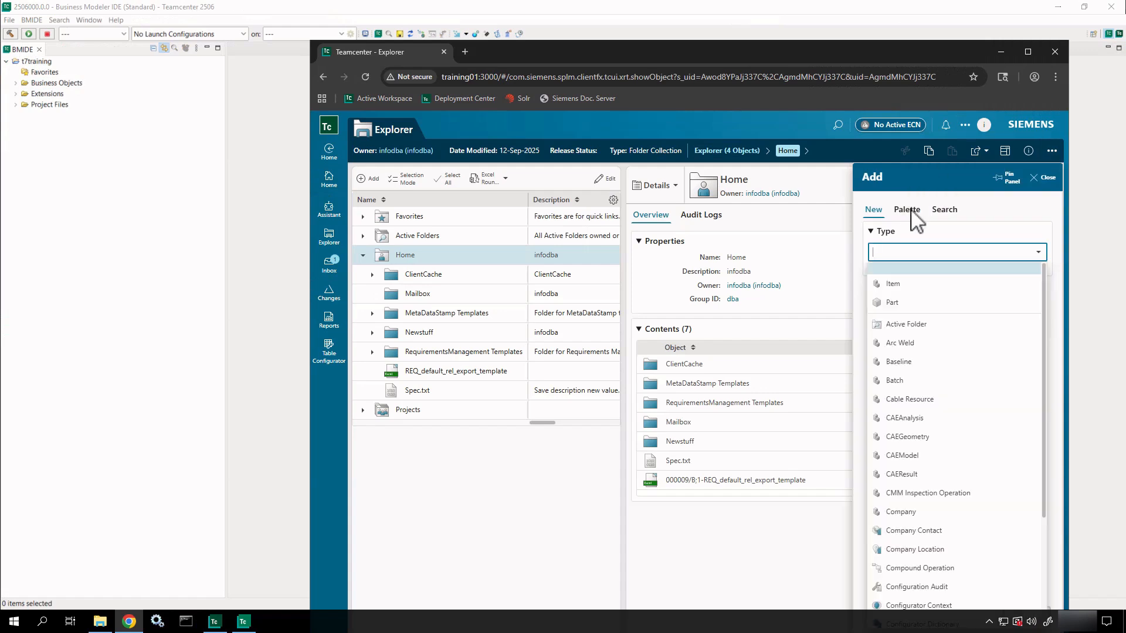
left_click(895, 304)
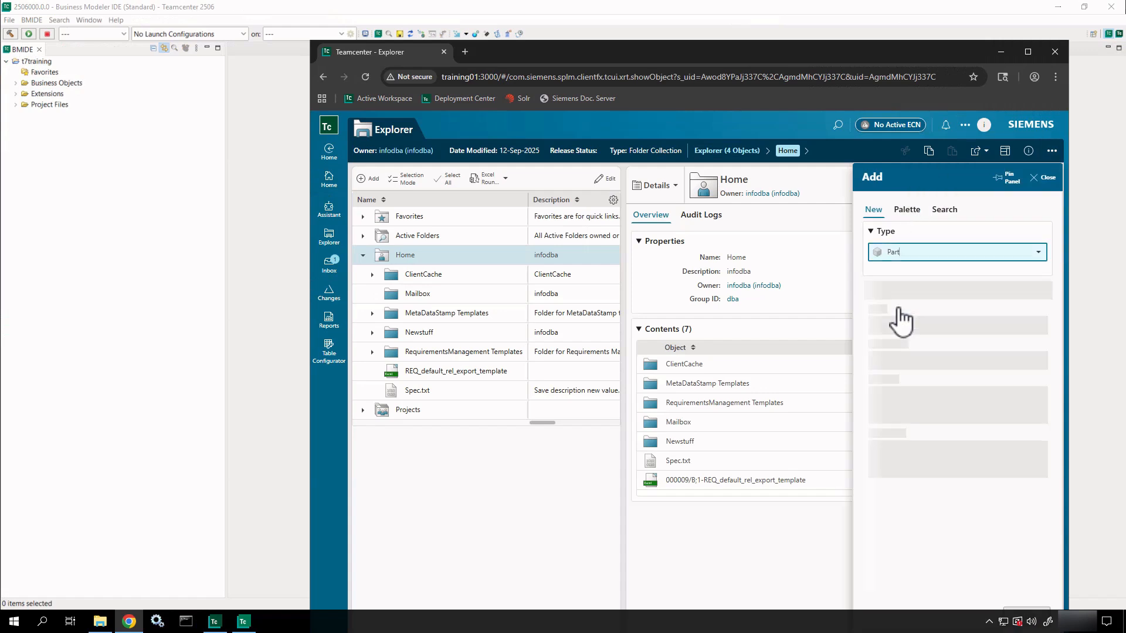
scroll(901, 321, "down", 2)
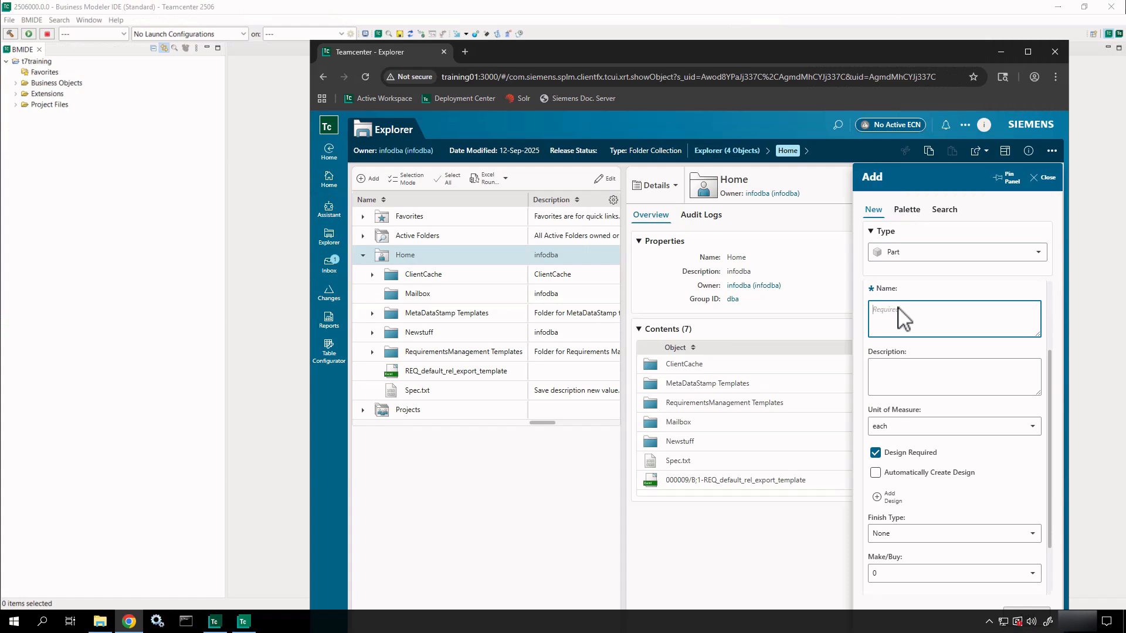
type("Test Par")
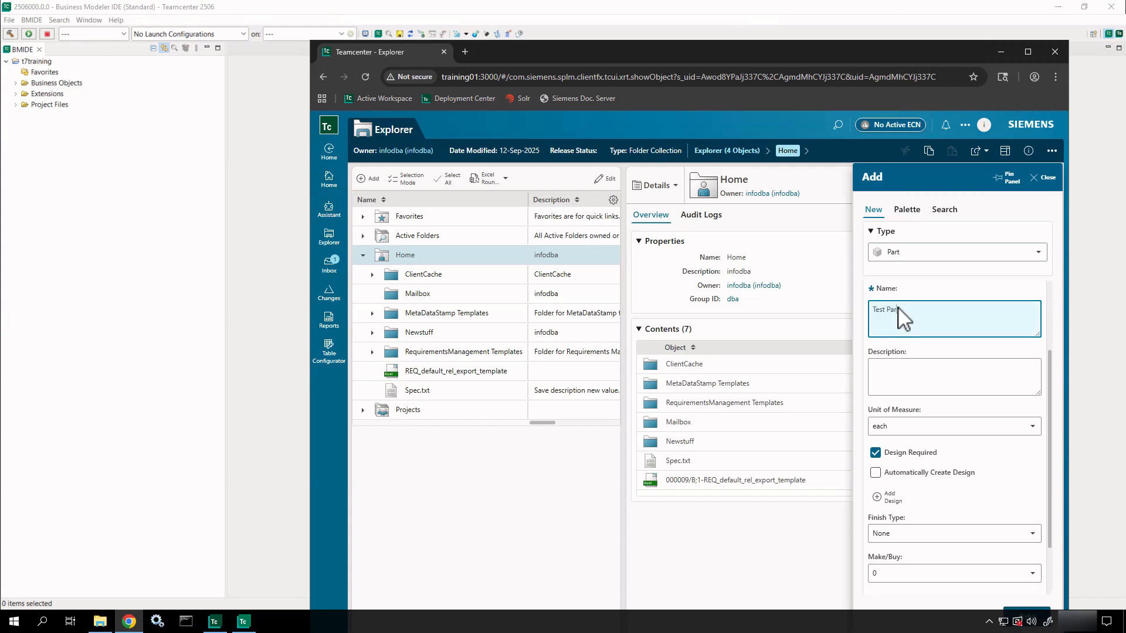
type("t 01")
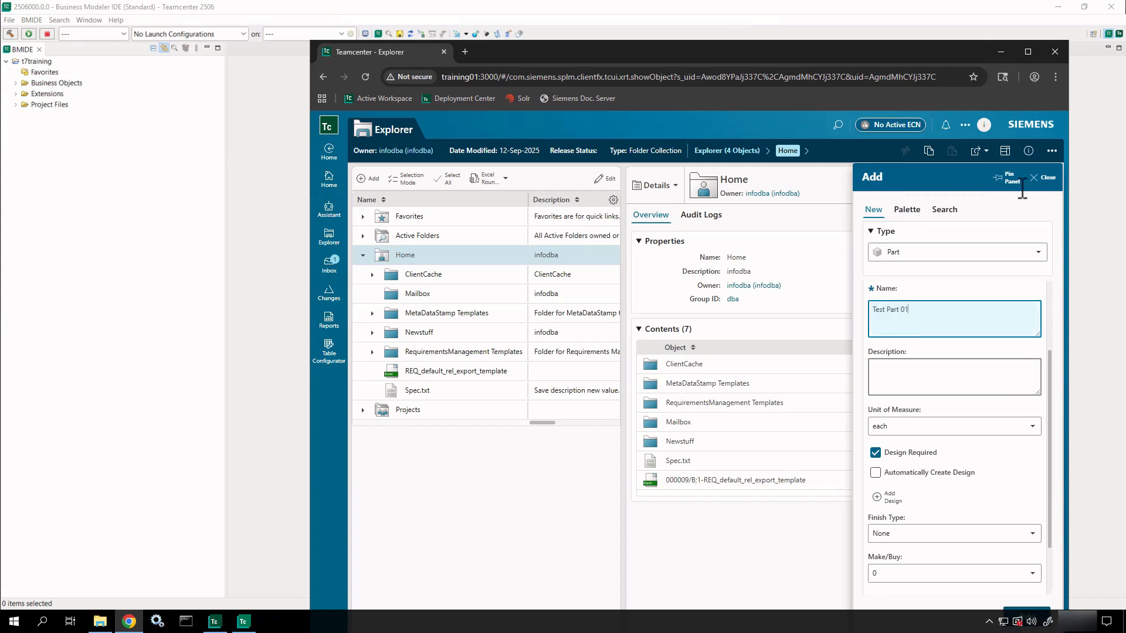
left_click_drag(947, 54, 925, 25)
left_click(1018, 592)
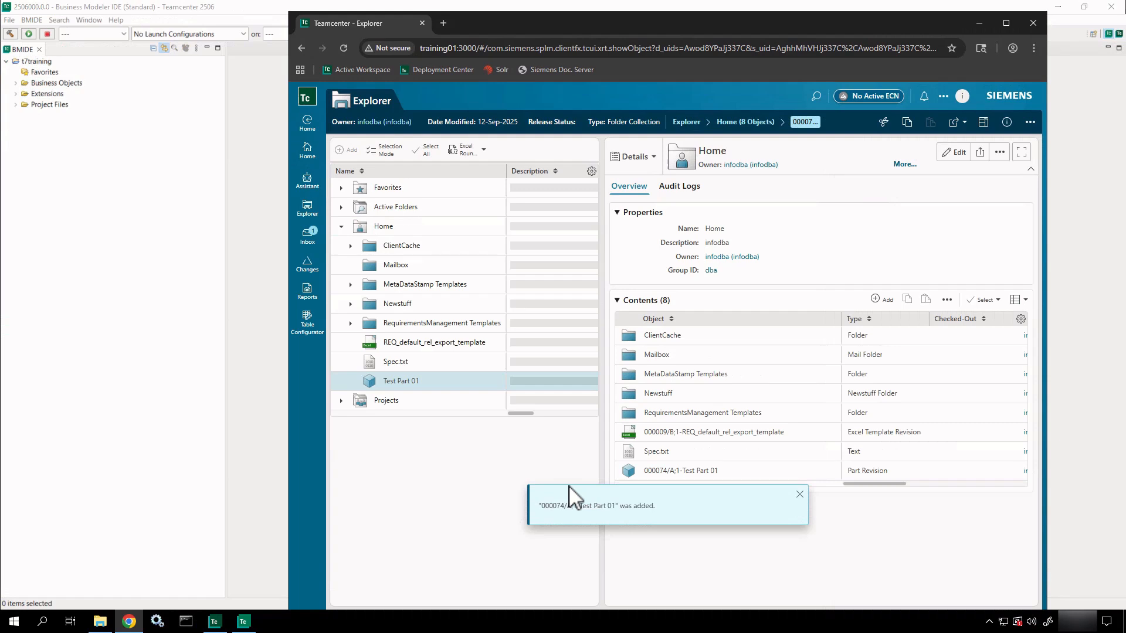
Select Test Part 01 and review its owner, last modifying user and checkout fields.
left_click(415, 387)
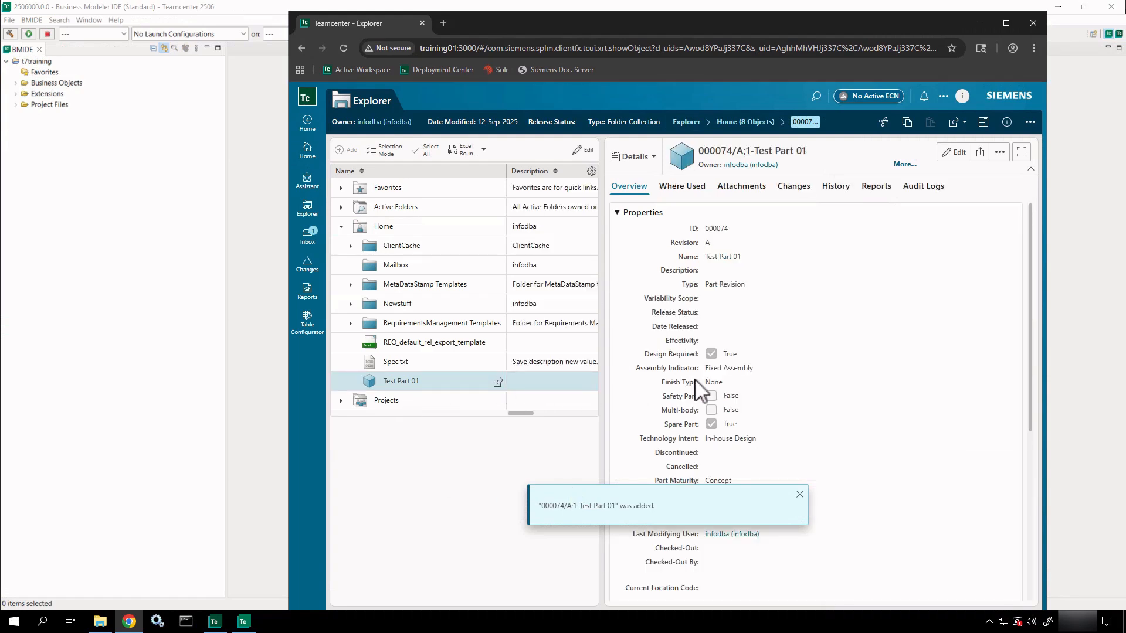
scroll(710, 506, "down", 3)
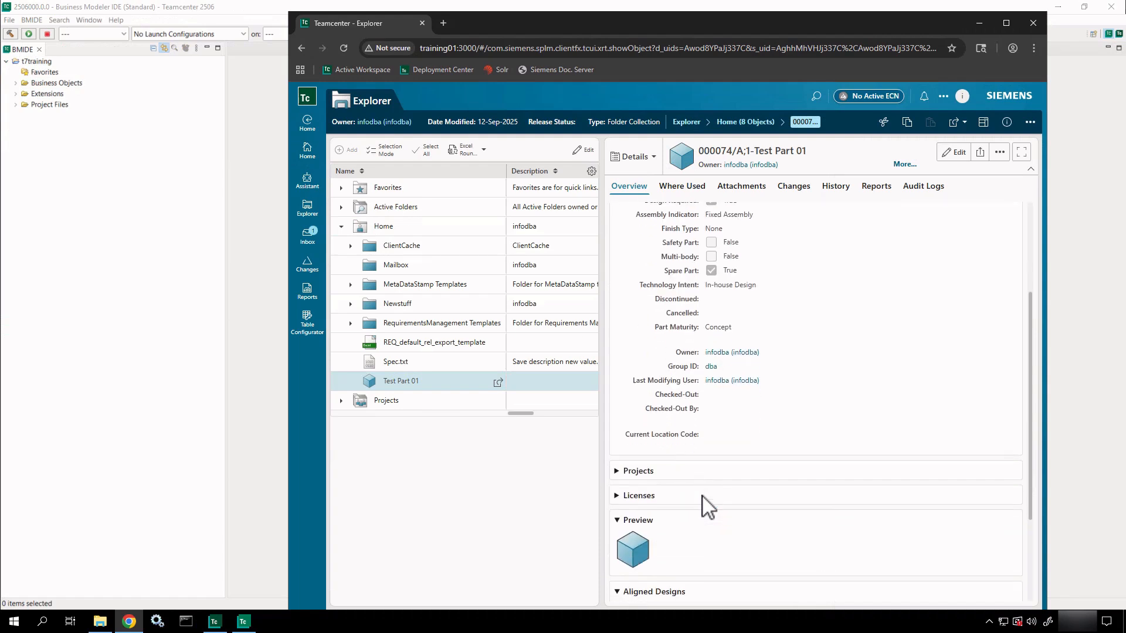
scroll(702, 496, "down", 1)
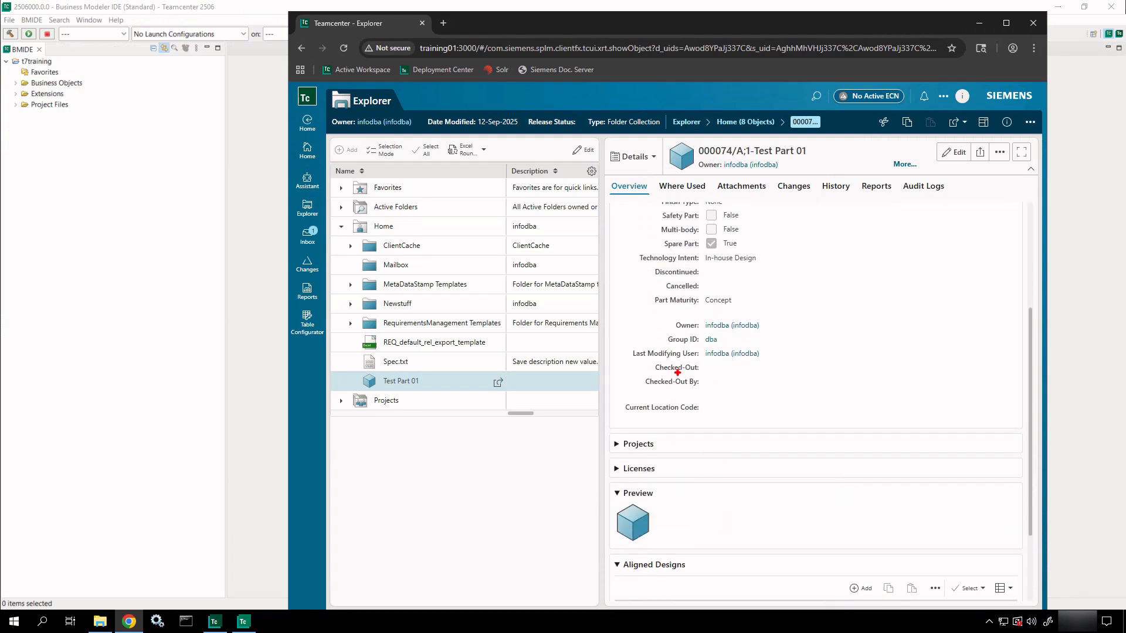
left_click_drag(621, 343, 824, 402)
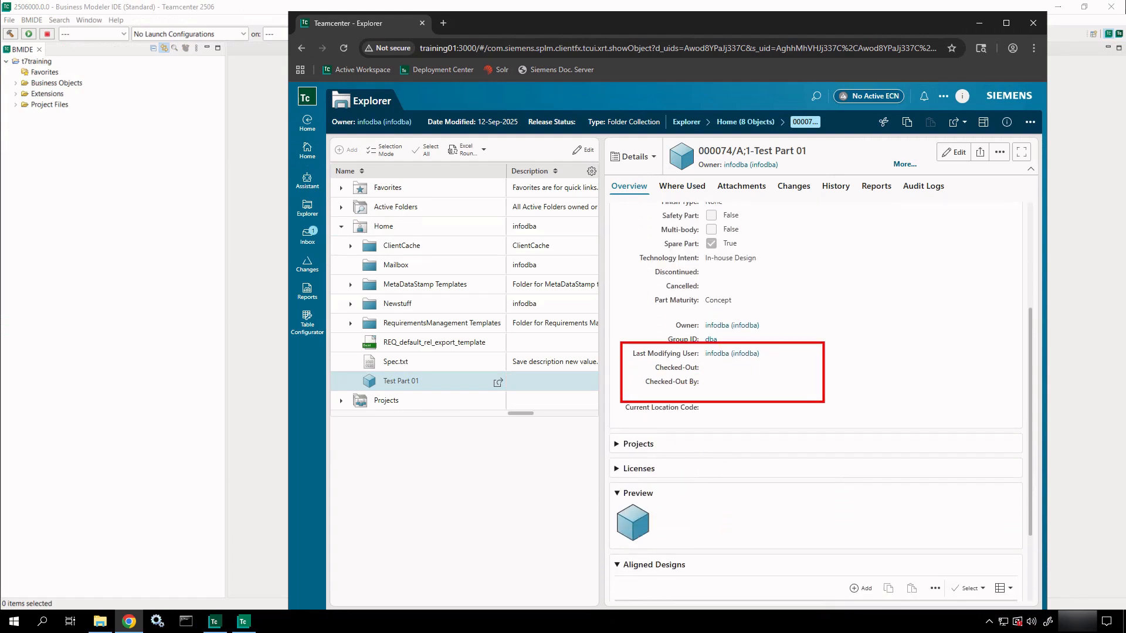
key("Escape")
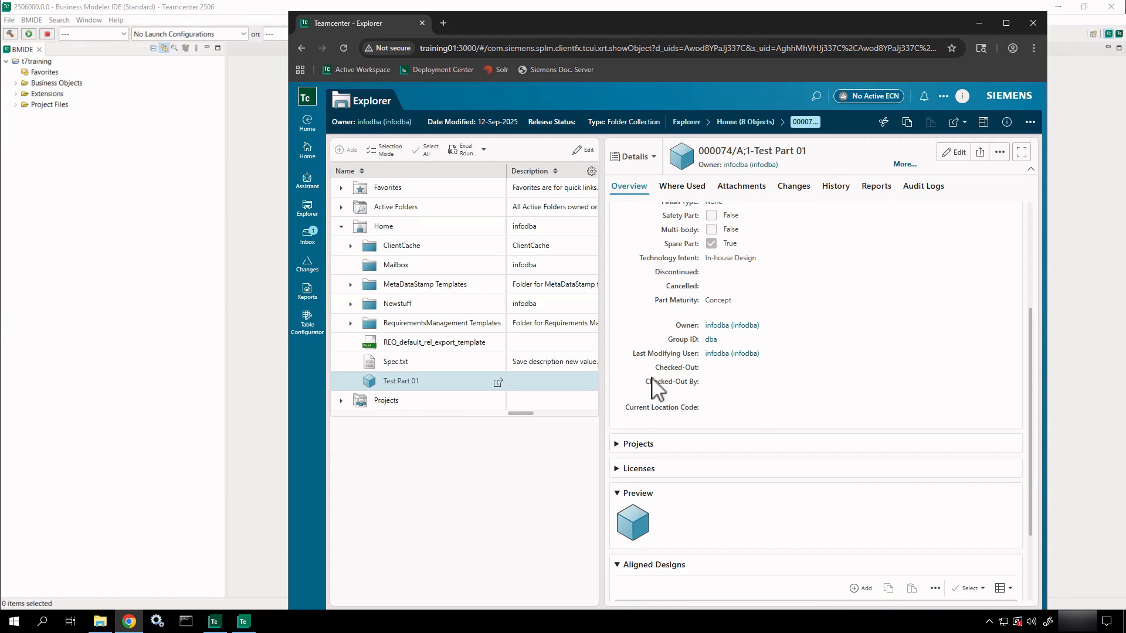
scroll(652, 380, "up", 4)
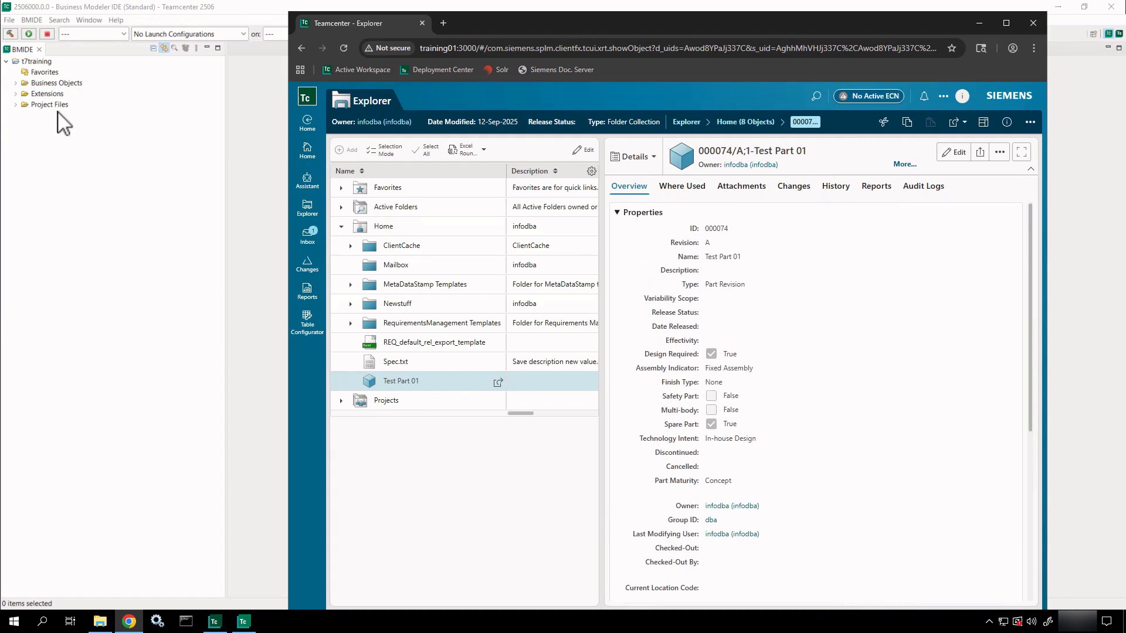
Search the BMIDE model for 'Part' and open the Part business object in its editor.
left_click(13, 85)
left_click(16, 83)
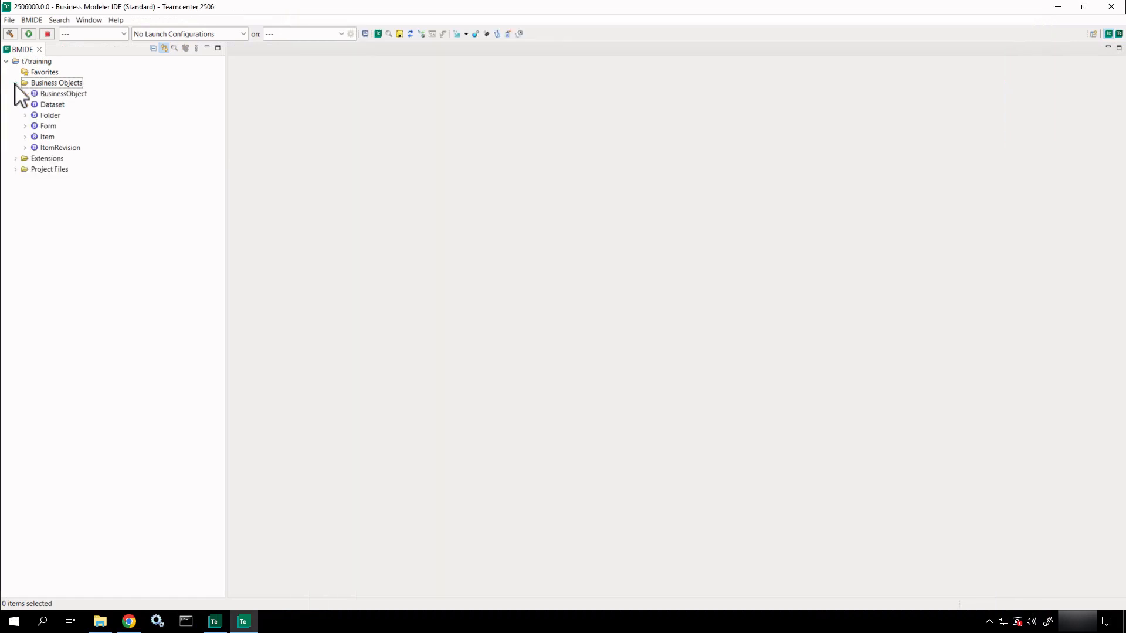
left_click(40, 20)
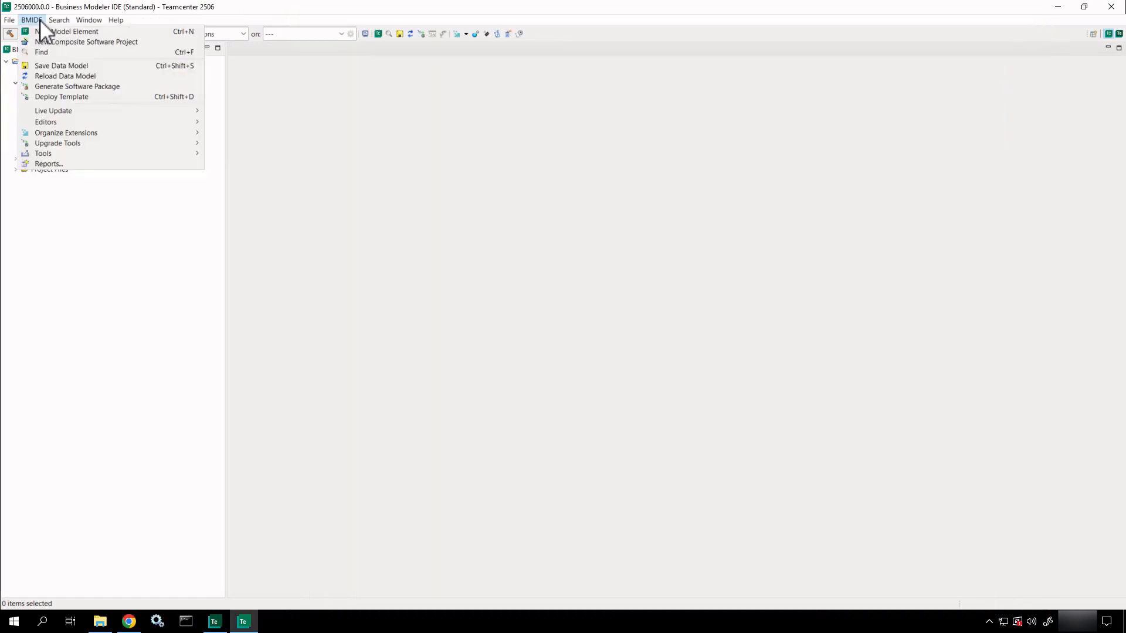
left_click(44, 52)
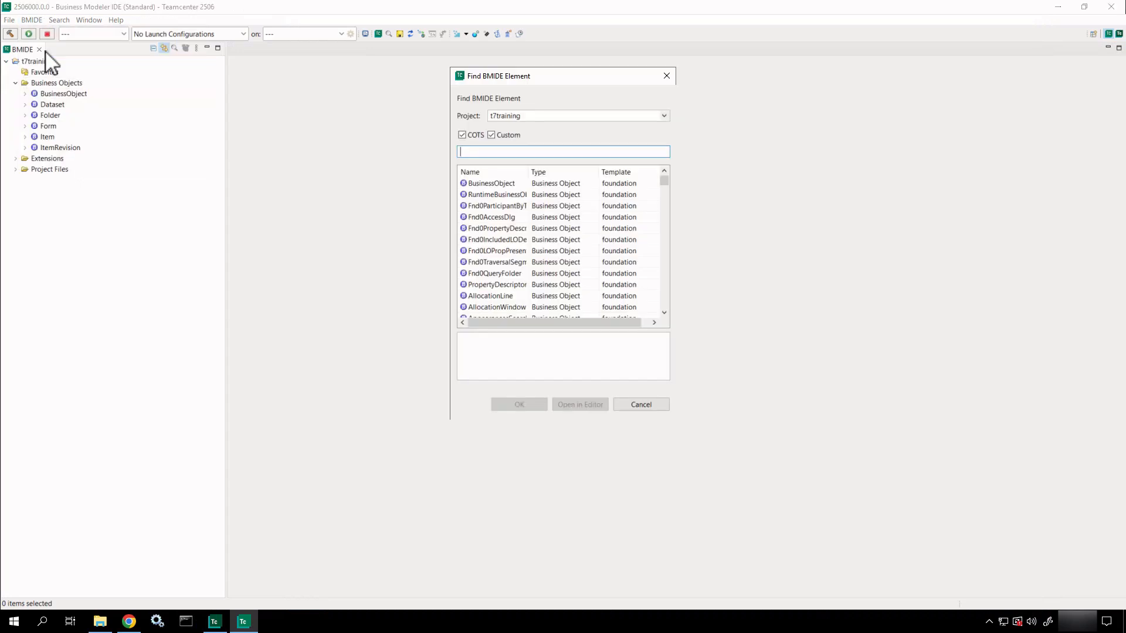
type("Part")
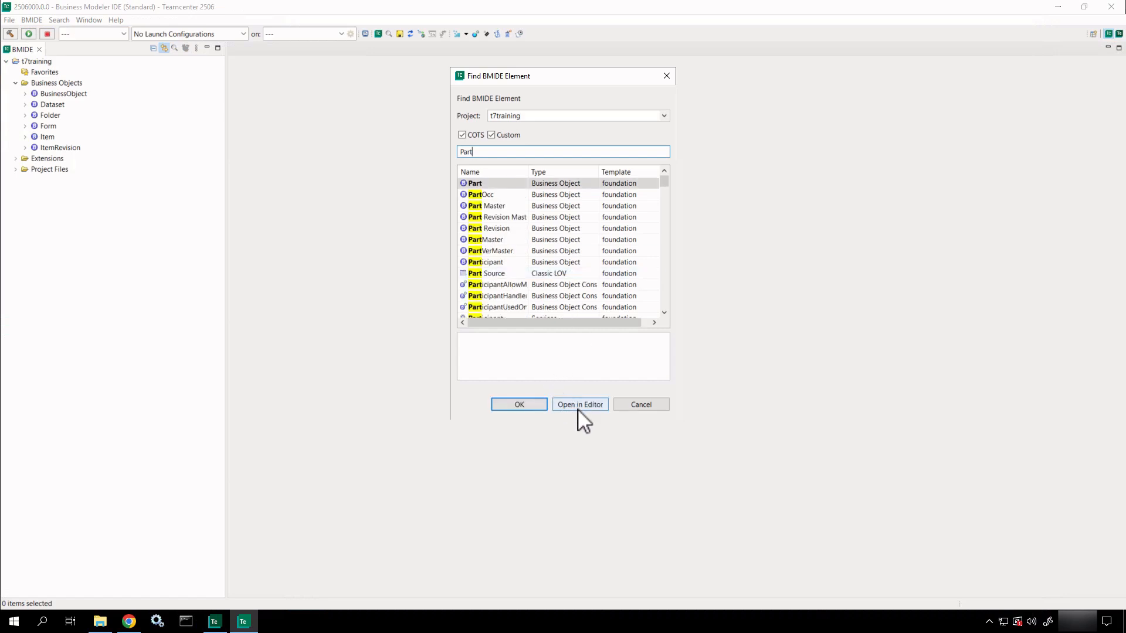
left_click(579, 404)
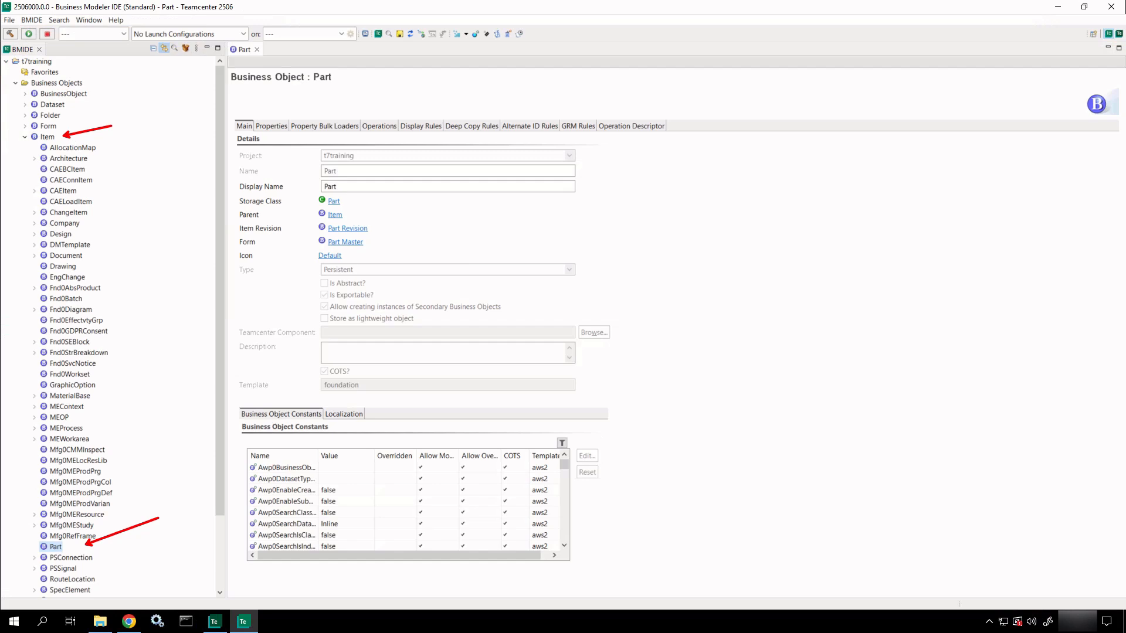
Review Part's properties and their Item sources, then filter the list by 'cage'.
key("Escape")
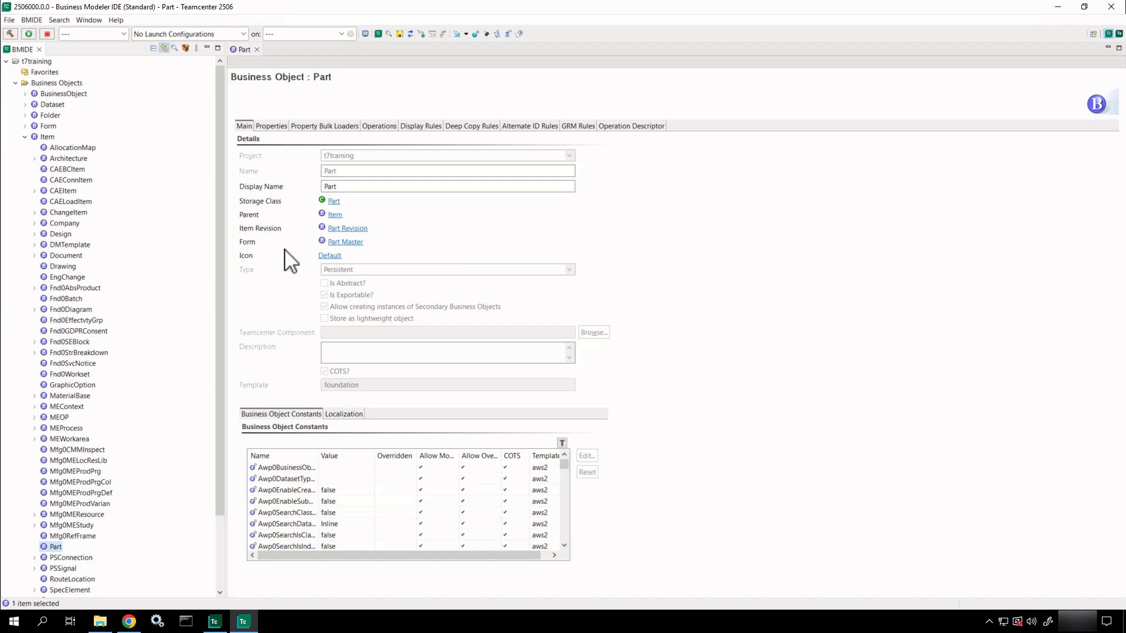
left_click(280, 124)
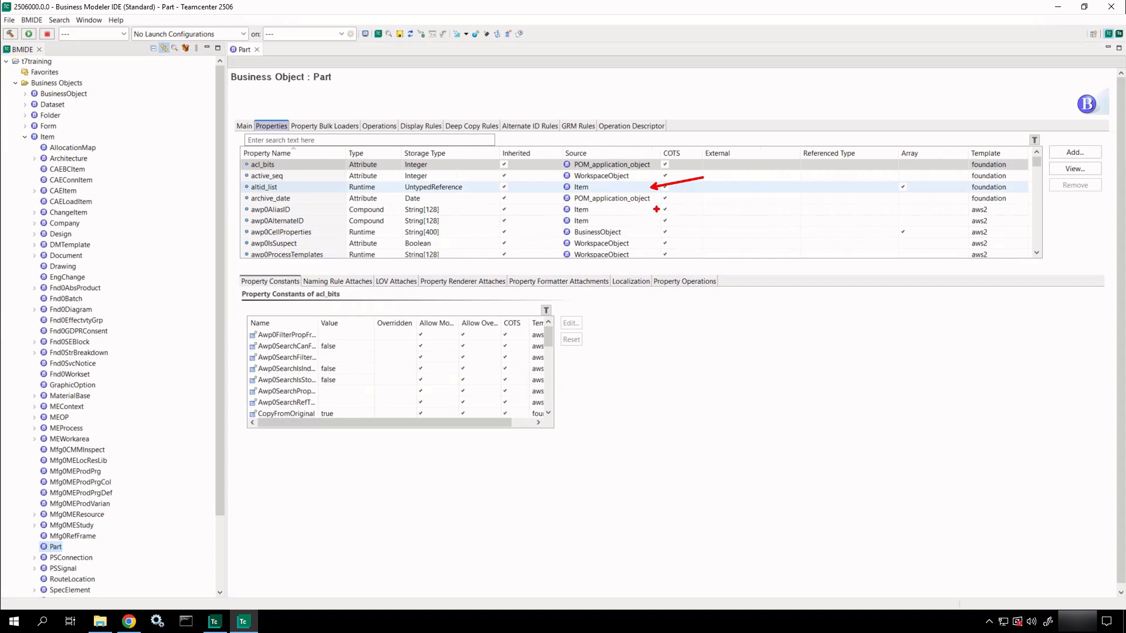
left_click_drag(656, 210, 689, 208)
mouse_move(642, 171)
left_mouse_down()
mouse_move(686, 139)
mouse_move(645, 134)
mouse_move(689, 139)
left_mouse_up()
left_click(376, 140)
type("cage")
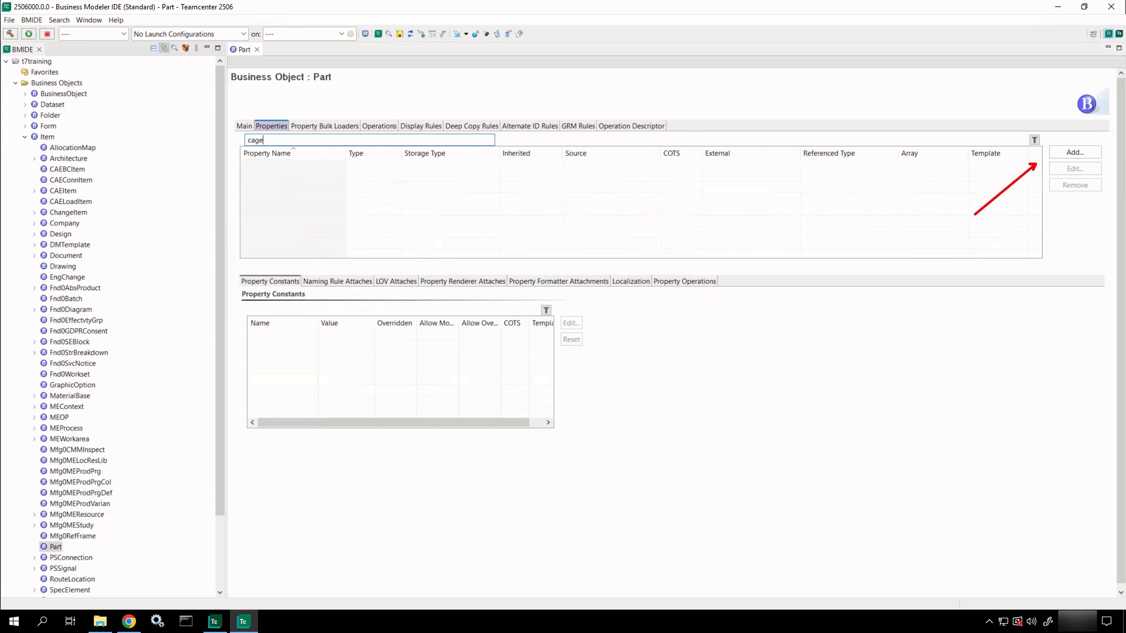
left_click_drag(70, 541, 147, 510, "ctrl+shift")
key("e")
mouse_move(64, 536)
left_mouse_down()
mouse_move(45, 555)
mouse_move(159, 547)
left_mouse_up()
right_click(56, 547)
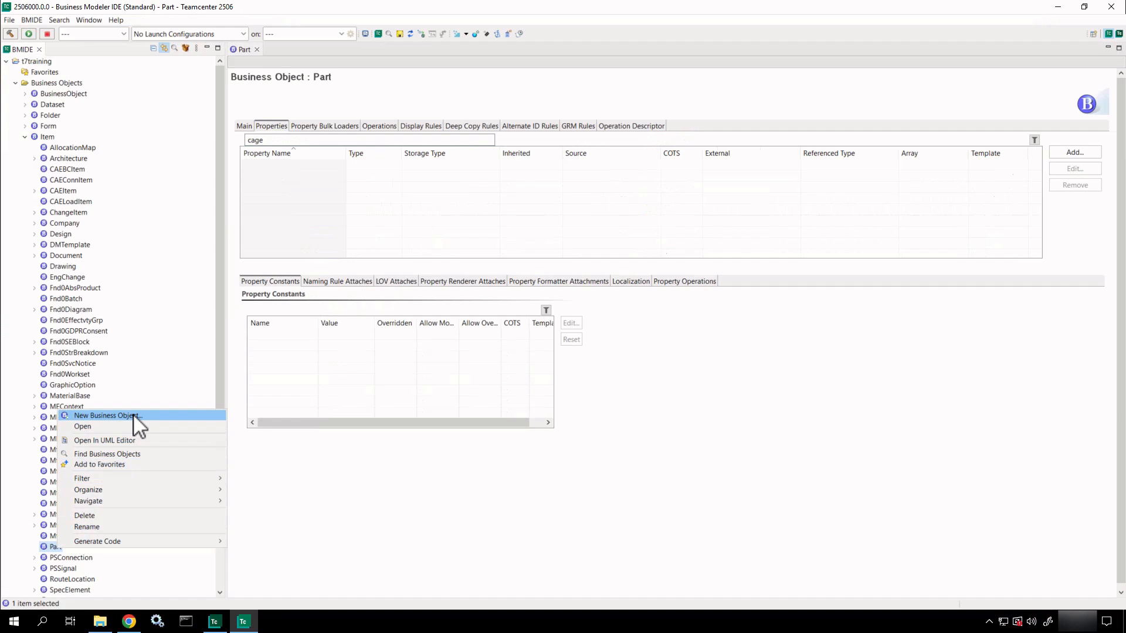
left_click(134, 417)
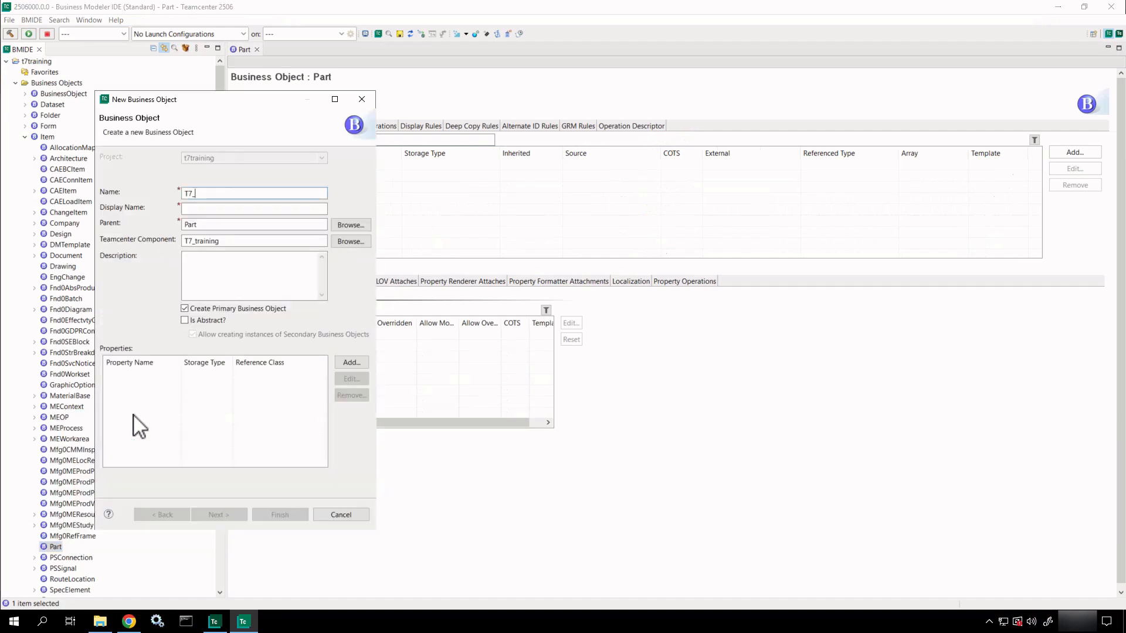
left_click(363, 101)
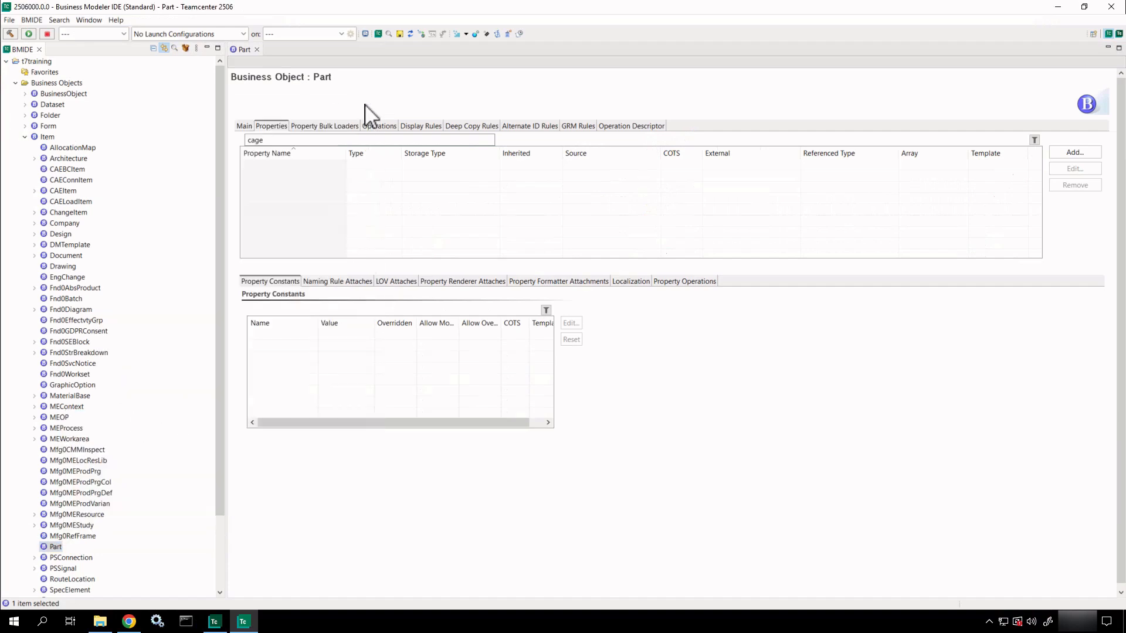
left_click(33, 20)
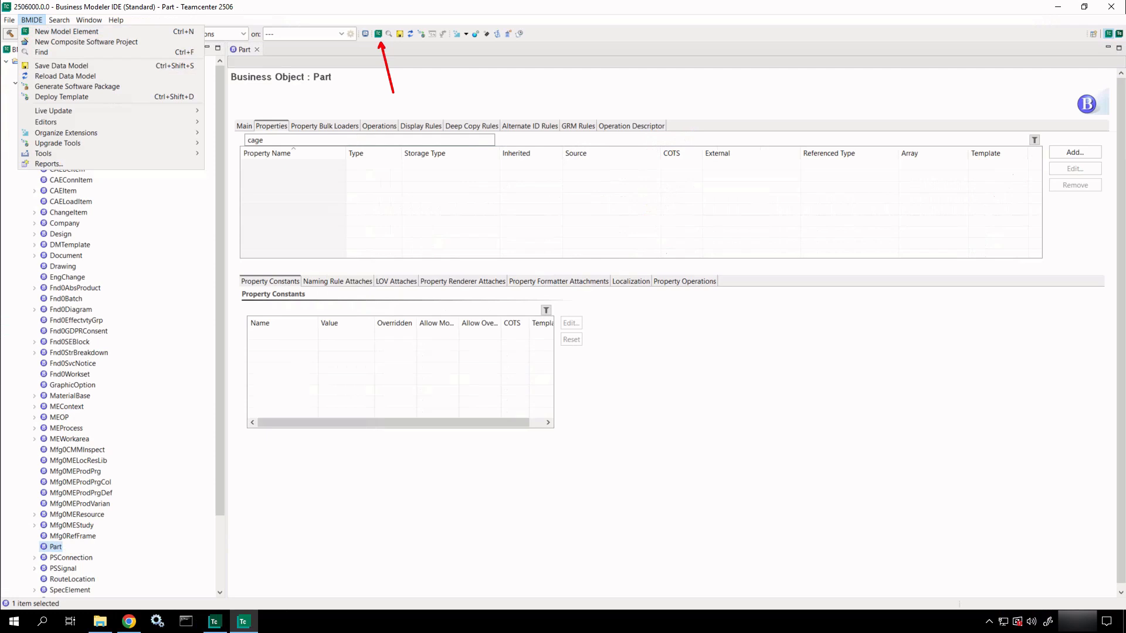
Add a new model element, filtering the wizards for Item and continuing with Item.
key("Escape")
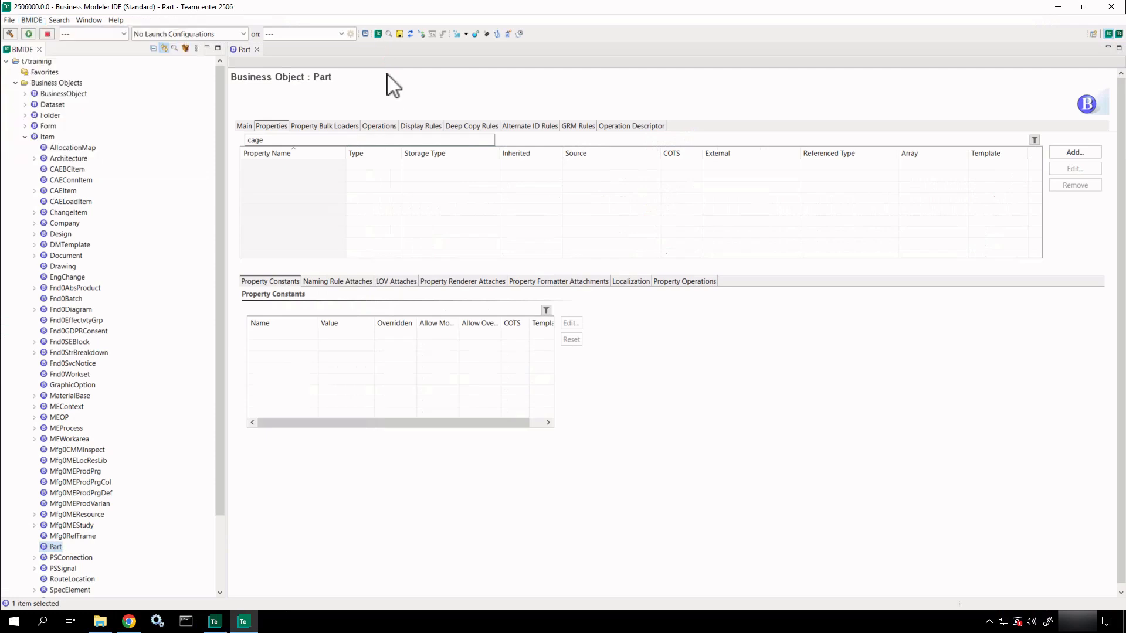
left_click(379, 34)
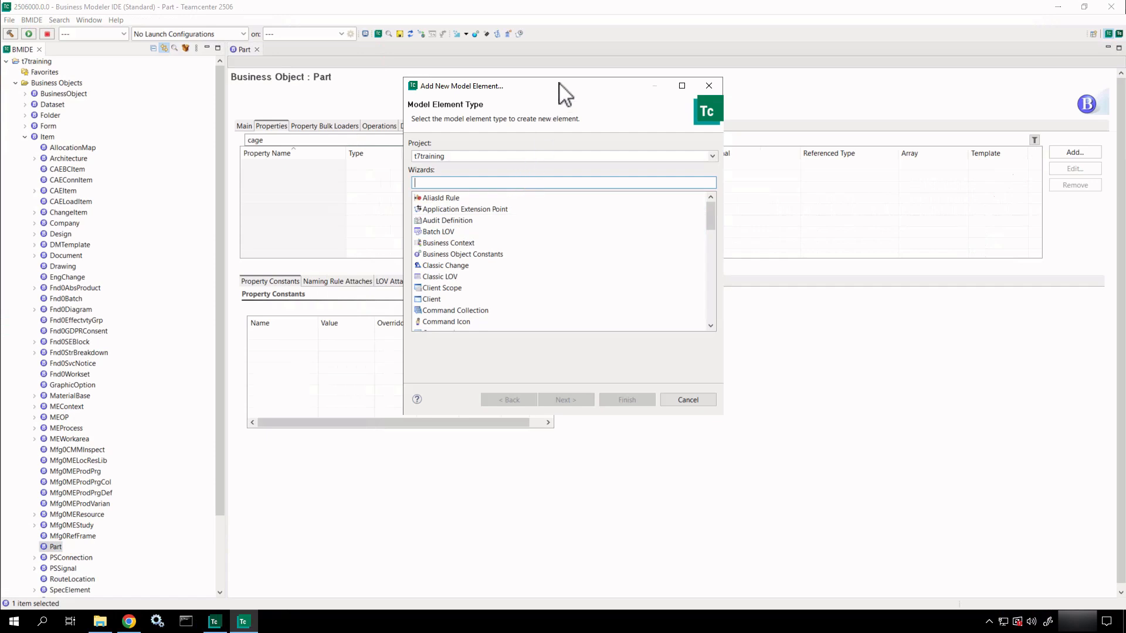
left_click_drag(558, 83, 597, 112)
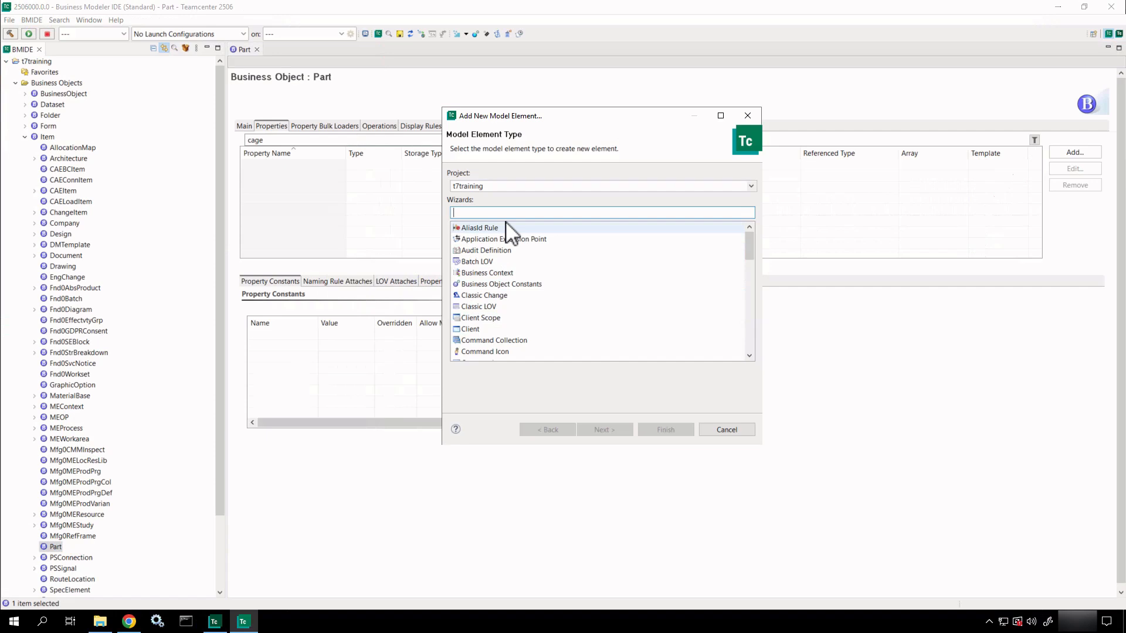
type("Par")
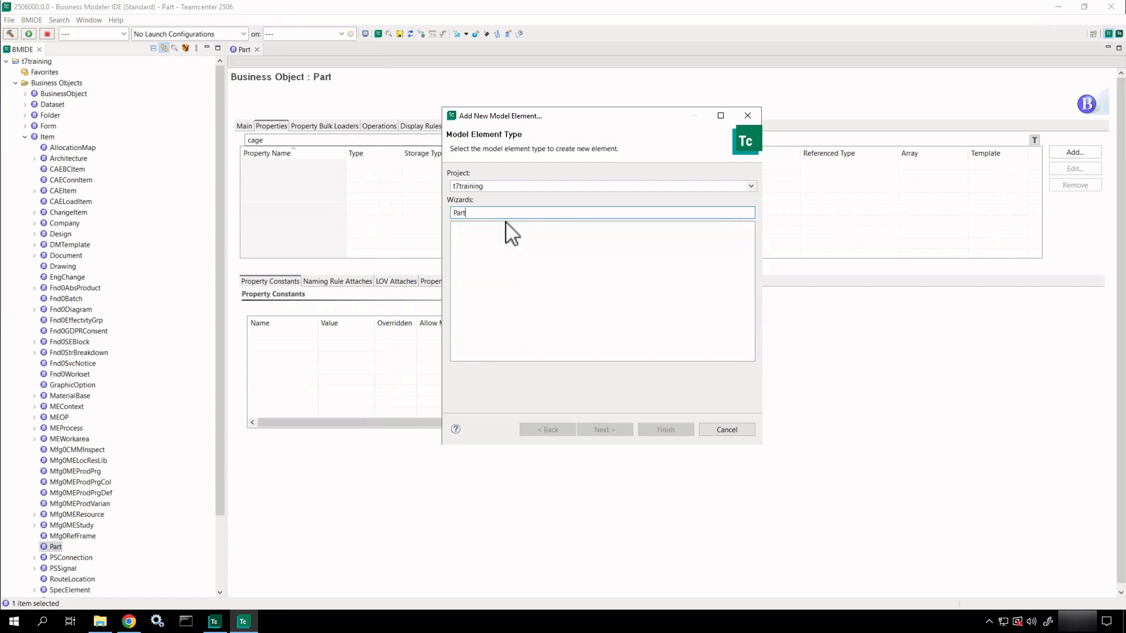
type("t")
key("BackSpace")
key("BackSpace")
key("BackSpace")
key("BackSpace")
type("Item")
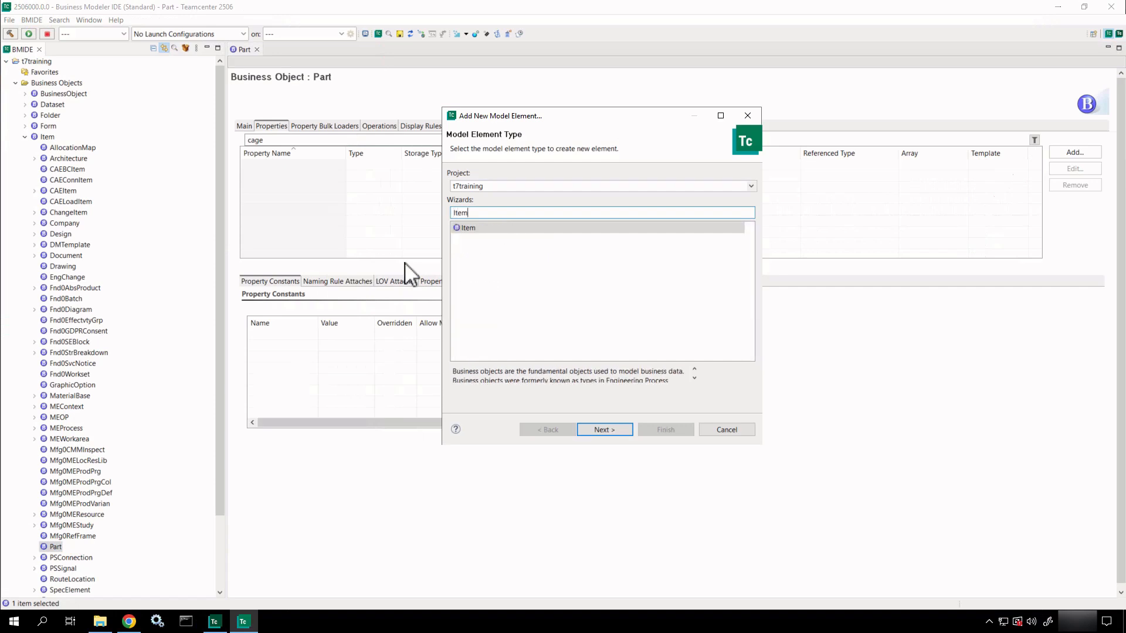
left_click_drag(62, 138, 116, 138)
key("Escape")
left_click(604, 430)
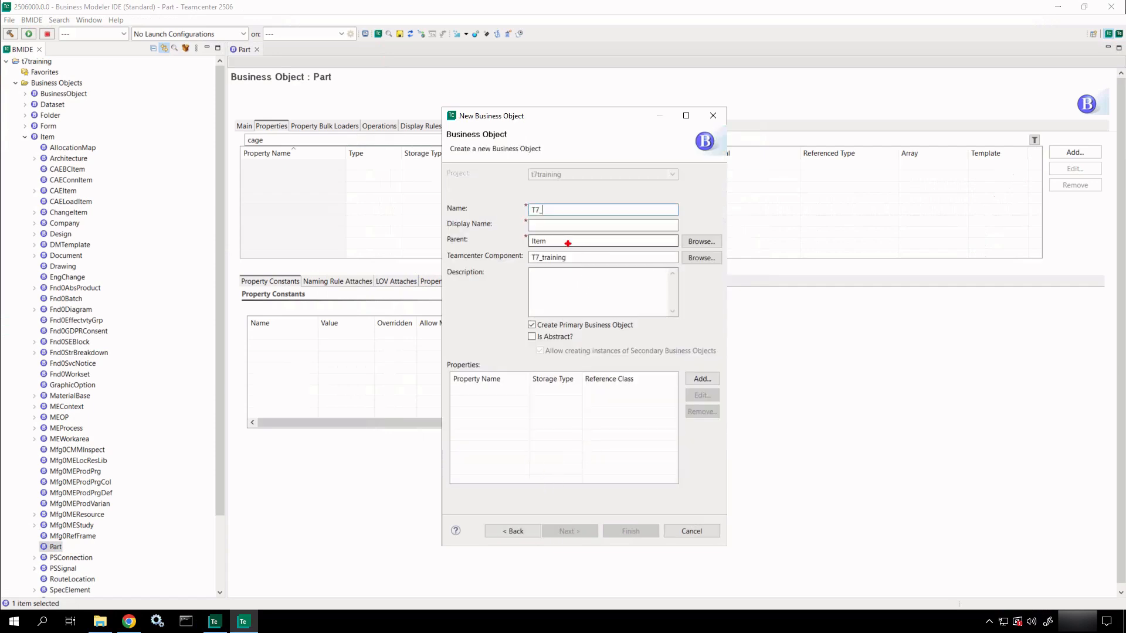
Change the wizard's parent from Item to Part, then cancel the New Business Object wizard.
left_click_drag(568, 243, 626, 243, "ctrl+shift")
key("Escape")
double_click(577, 241)
type("Par")
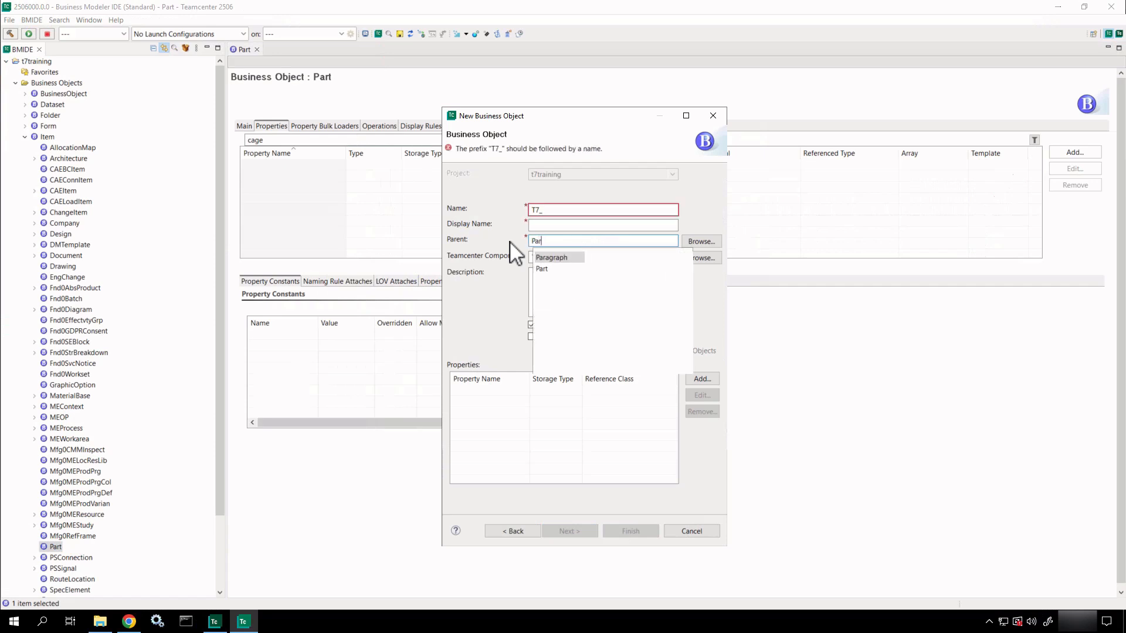
left_click(553, 270)
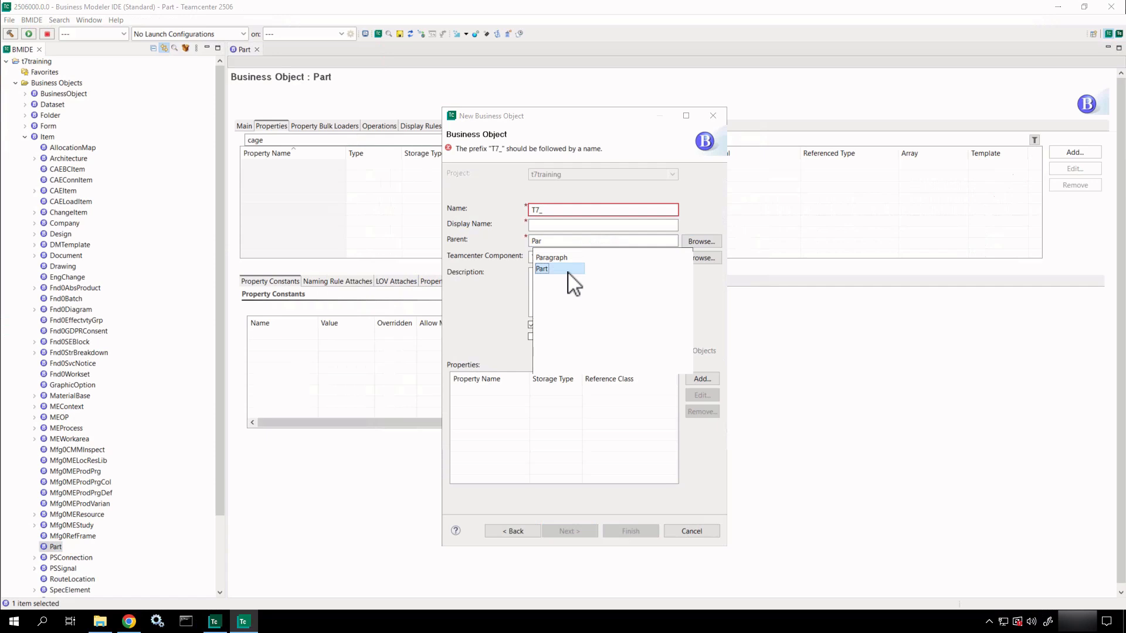
left_click(568, 271)
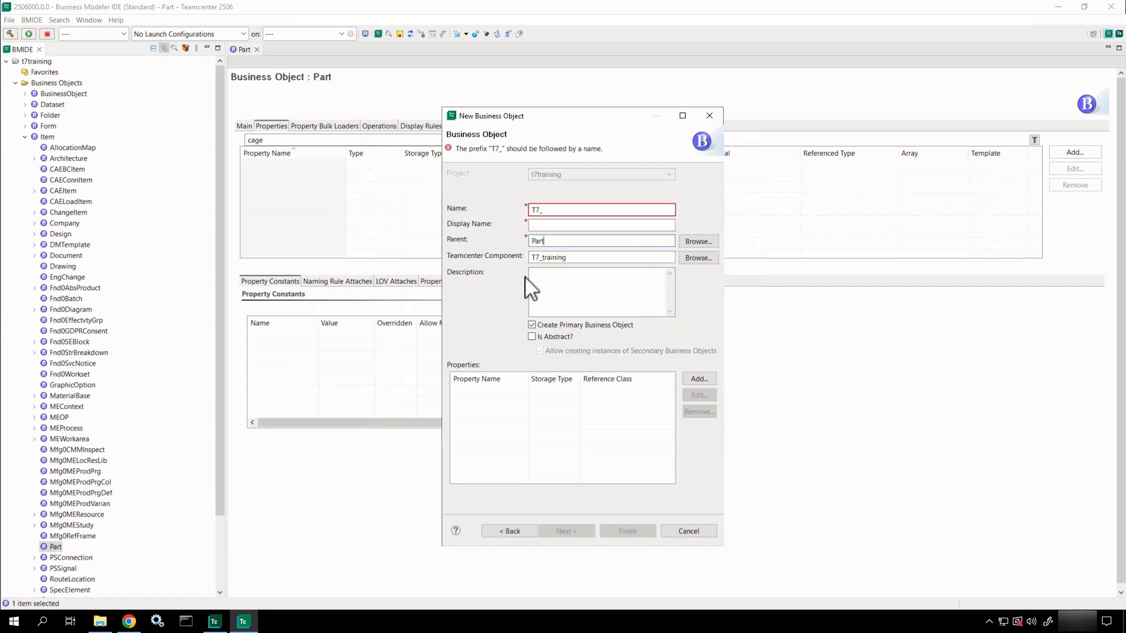
left_click(72, 551)
left_click(683, 532)
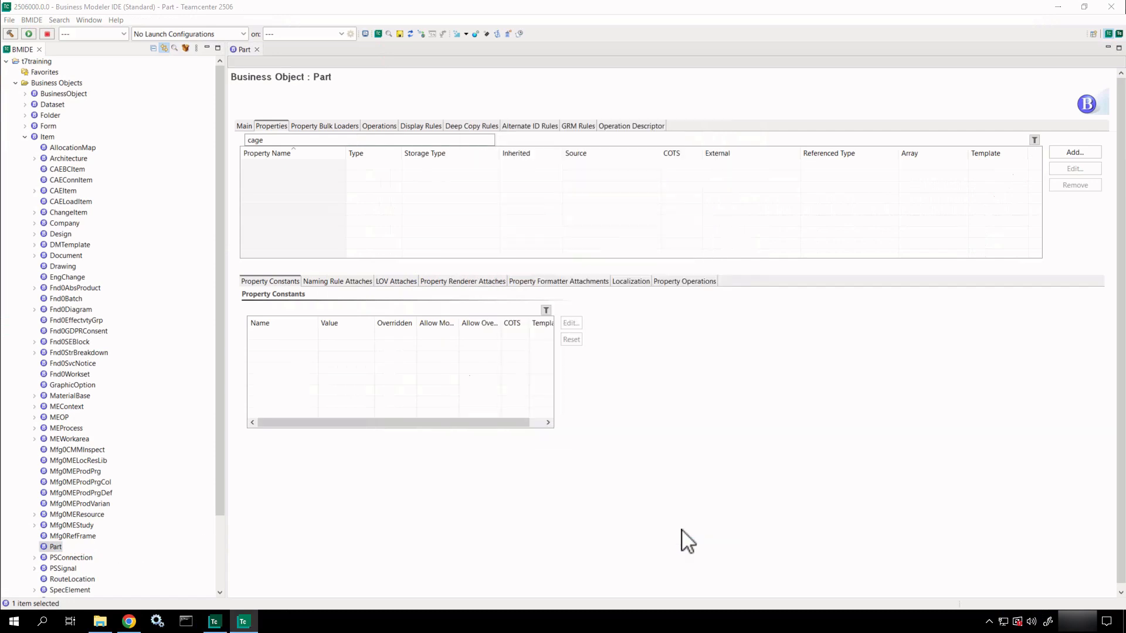
Start a new business object derived from Part and name it T7_Part.
right_click(65, 551)
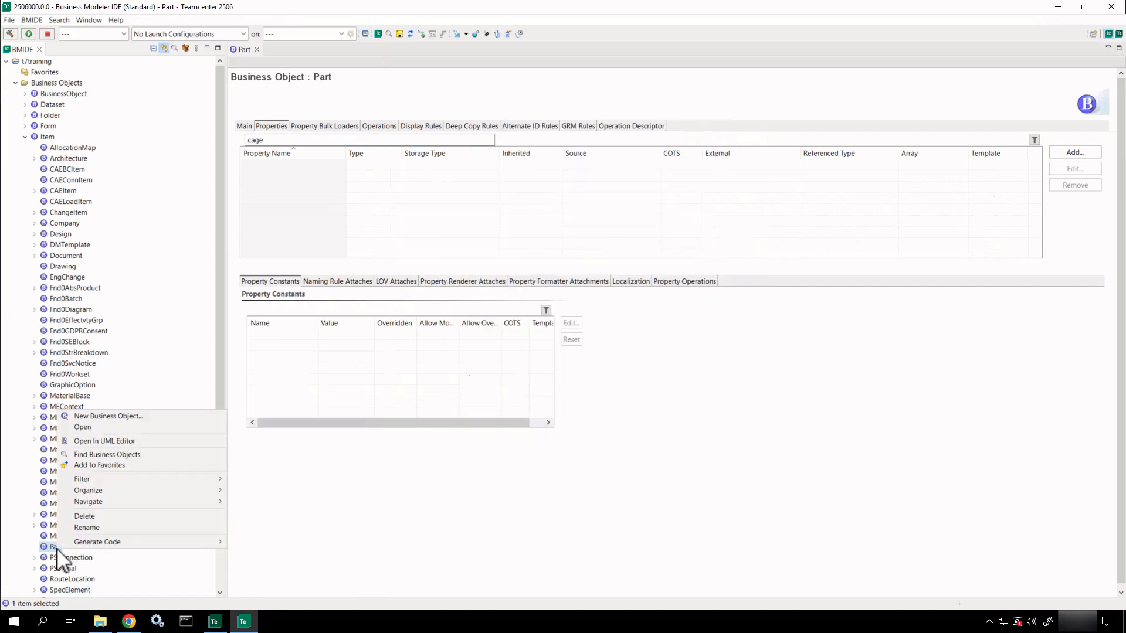
left_click(136, 416)
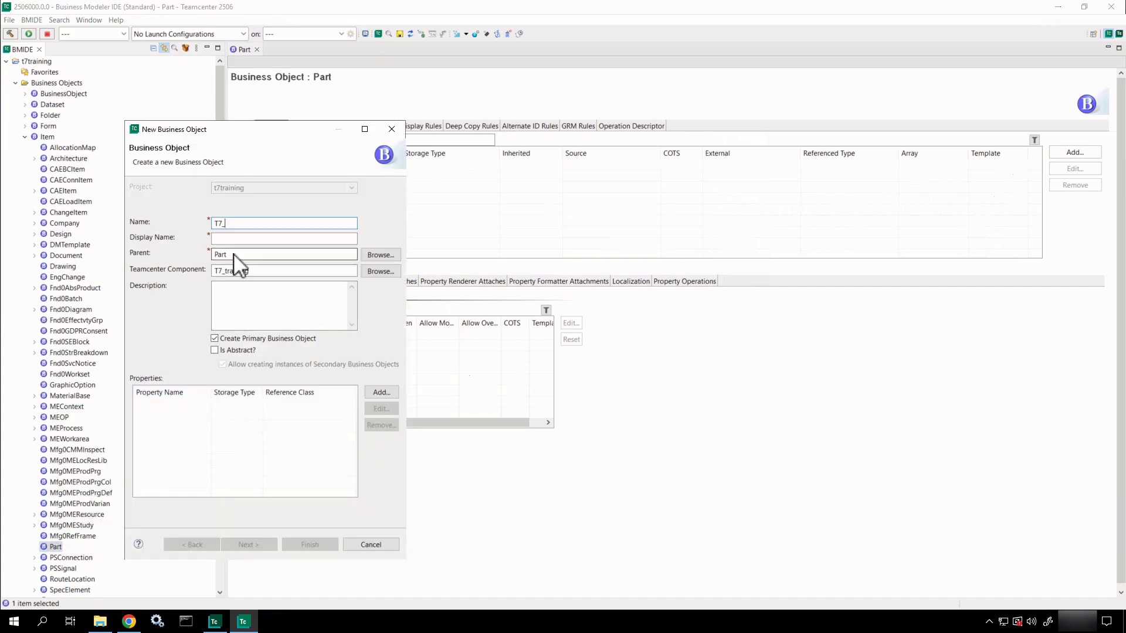
double_click(233, 254)
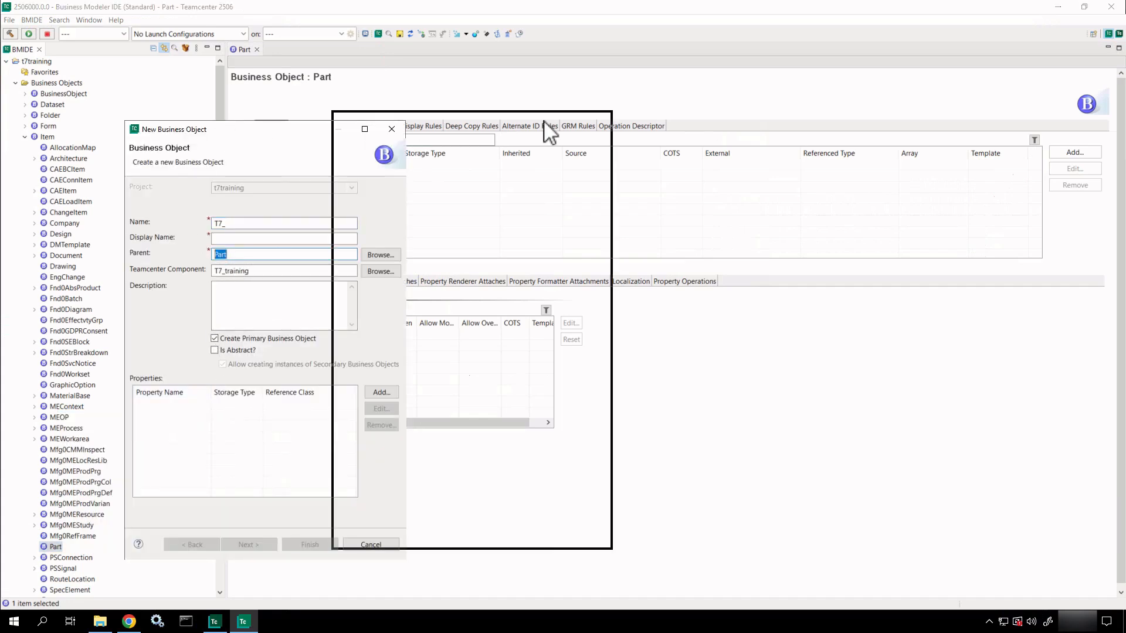
left_click_drag(549, 132, 675, 130)
left_click(581, 210)
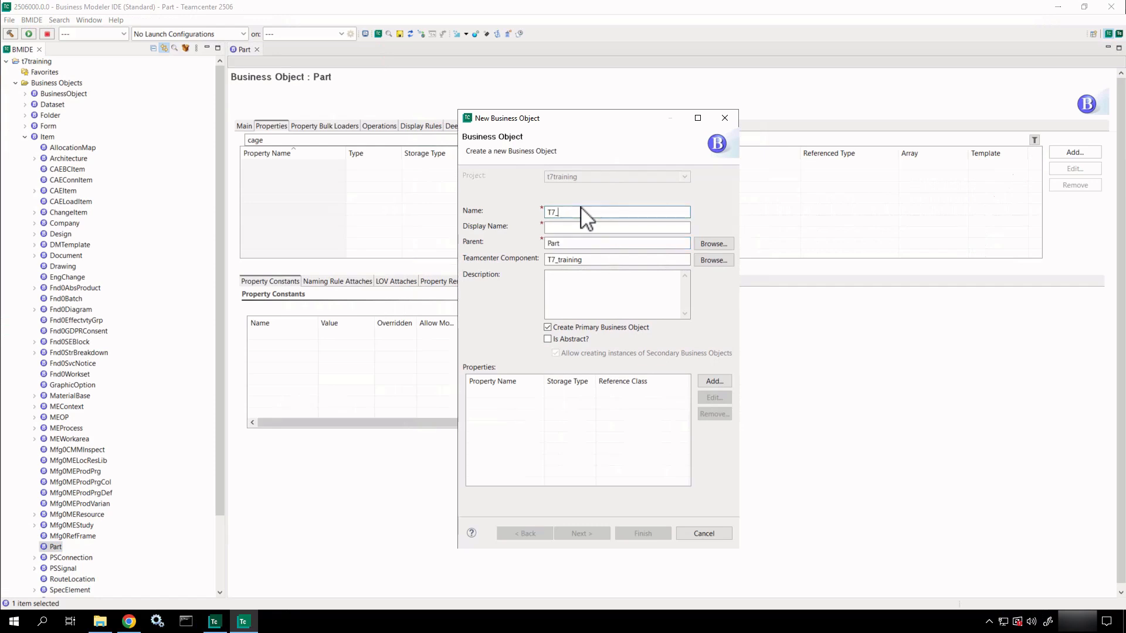
left_click_drag(599, 118, 625, 115)
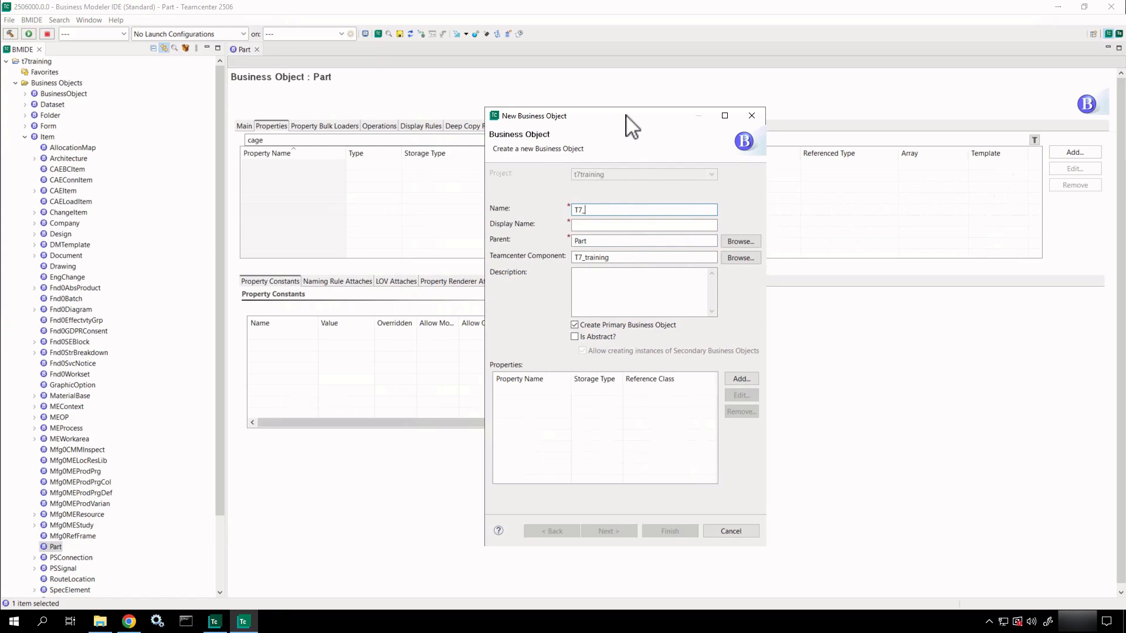
type("Part")
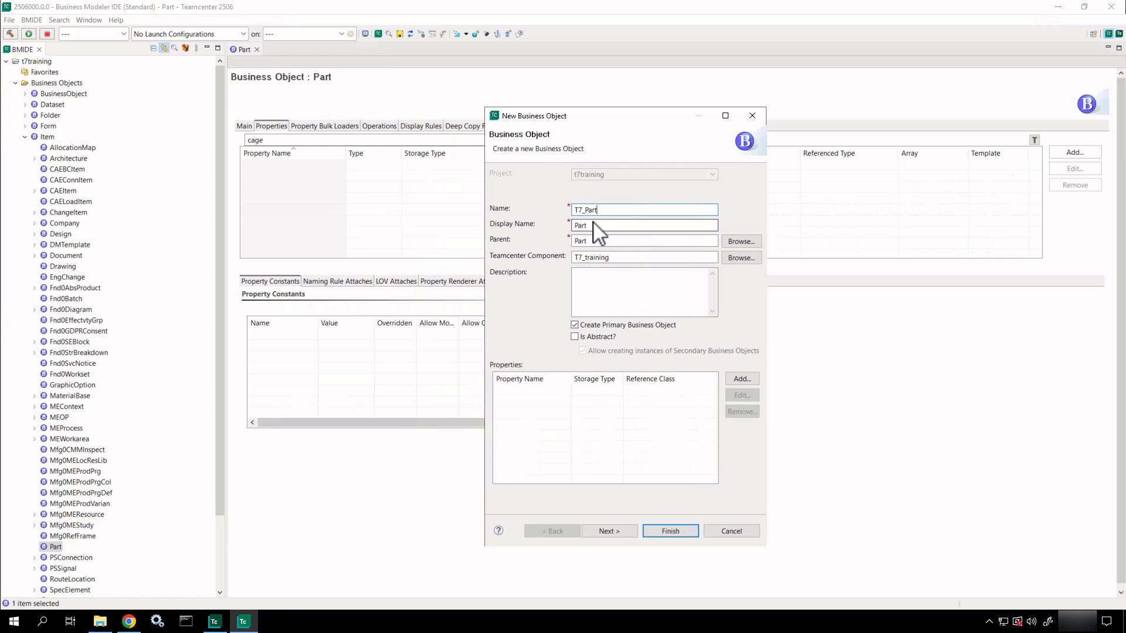
Keep display name Part and component T7_training; describe it as 'Custom Part Type for additional property.'.
left_click_drag(593, 222, 572, 223)
left_click_drag(622, 258, 573, 261)
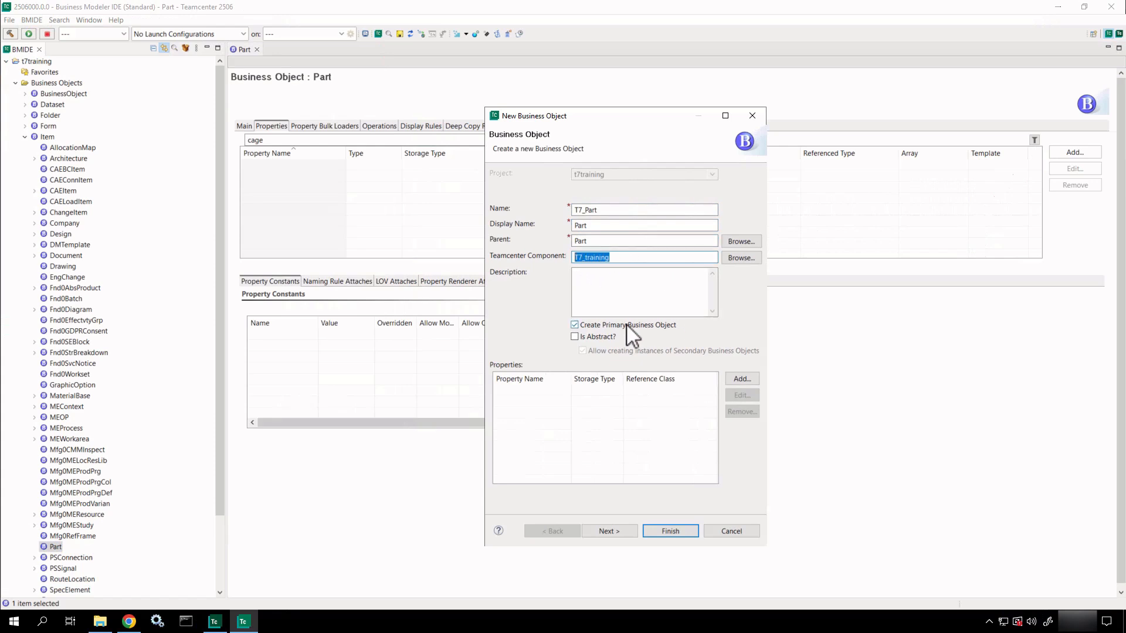
left_click(605, 281)
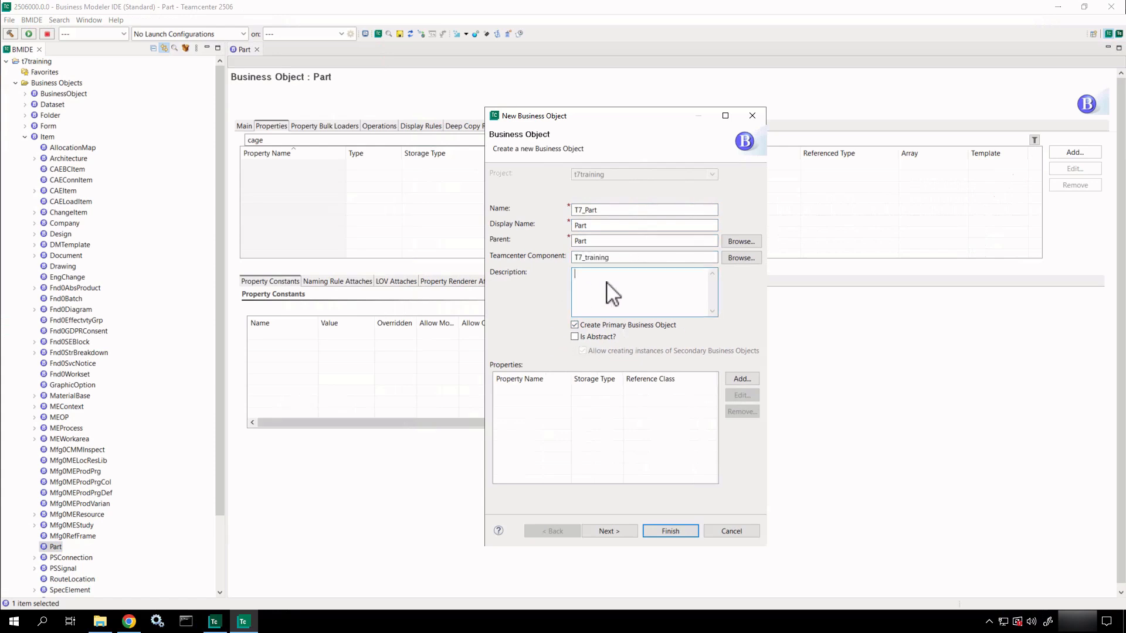
type("Custom ")
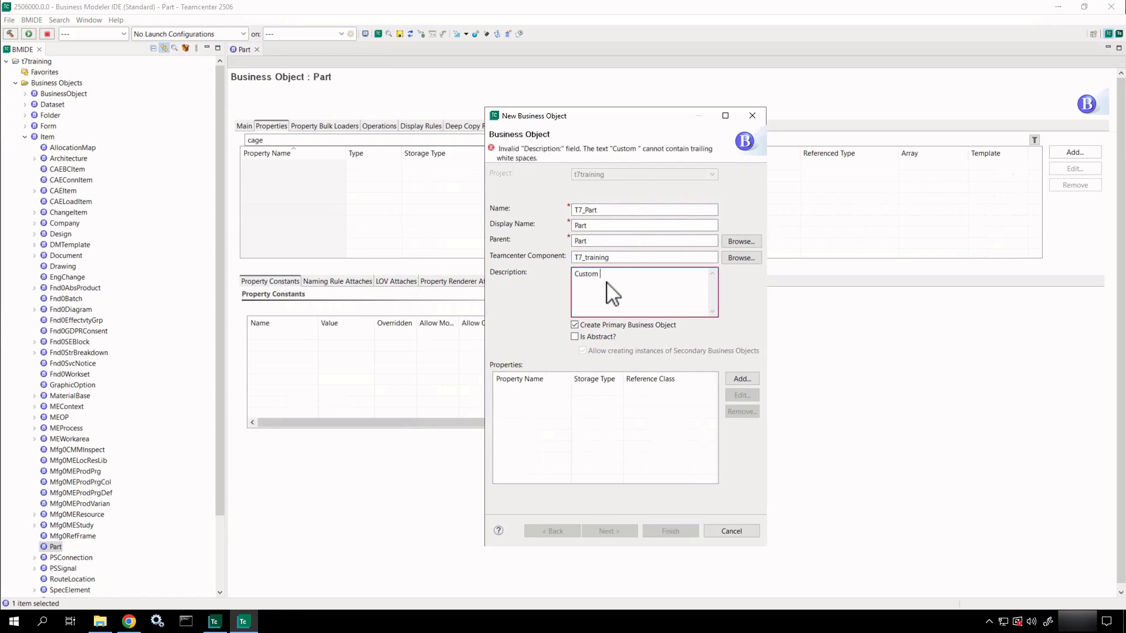
type("Part Ty")
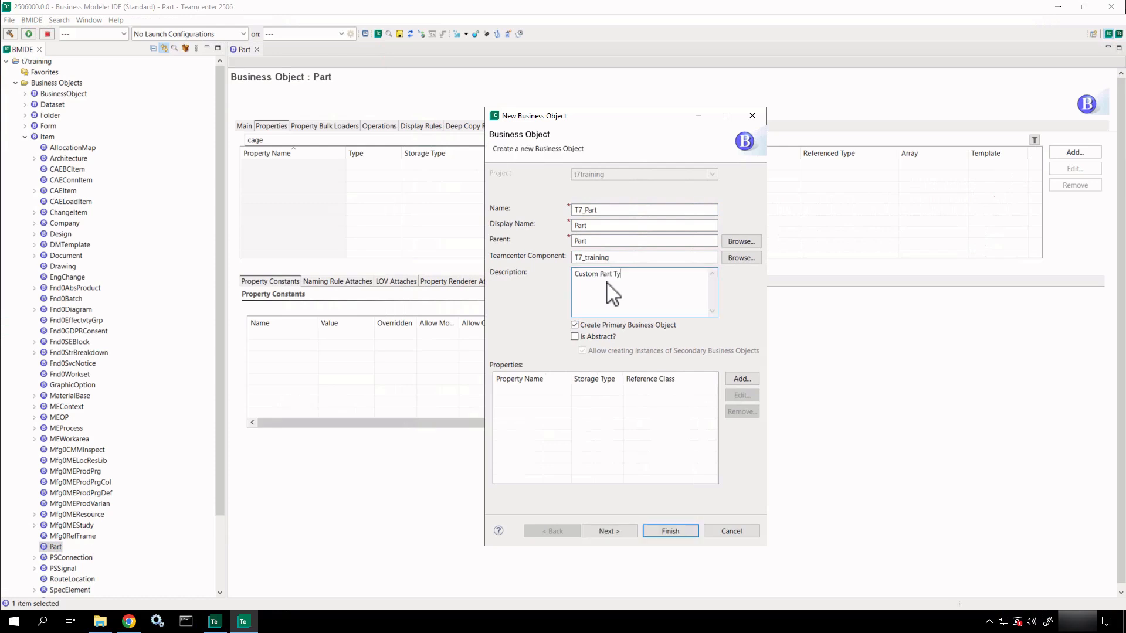
type("pe for ")
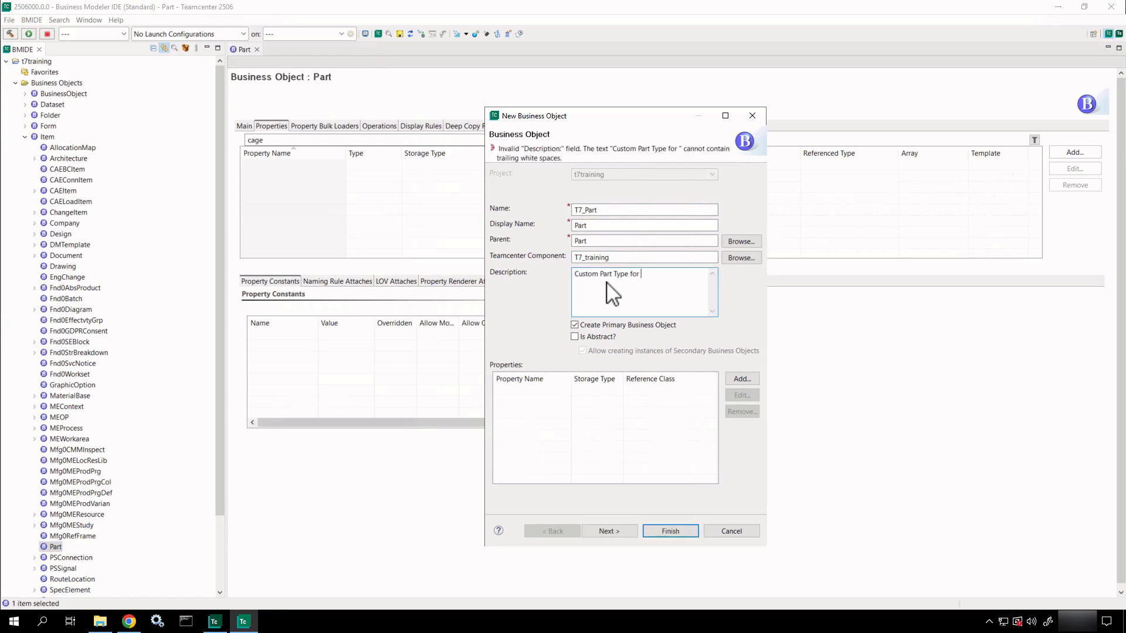
type("additional pro")
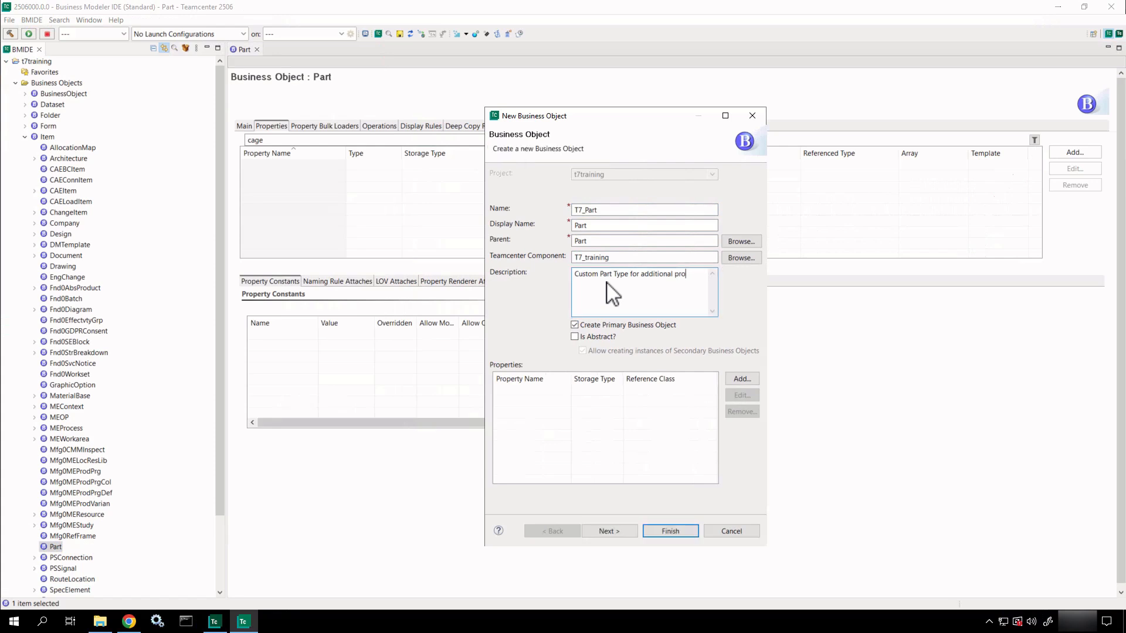
type("perty.")
left_click_drag(553, 318, 695, 352)
left_click_drag(610, 409, 645, 463)
left_click(741, 379)
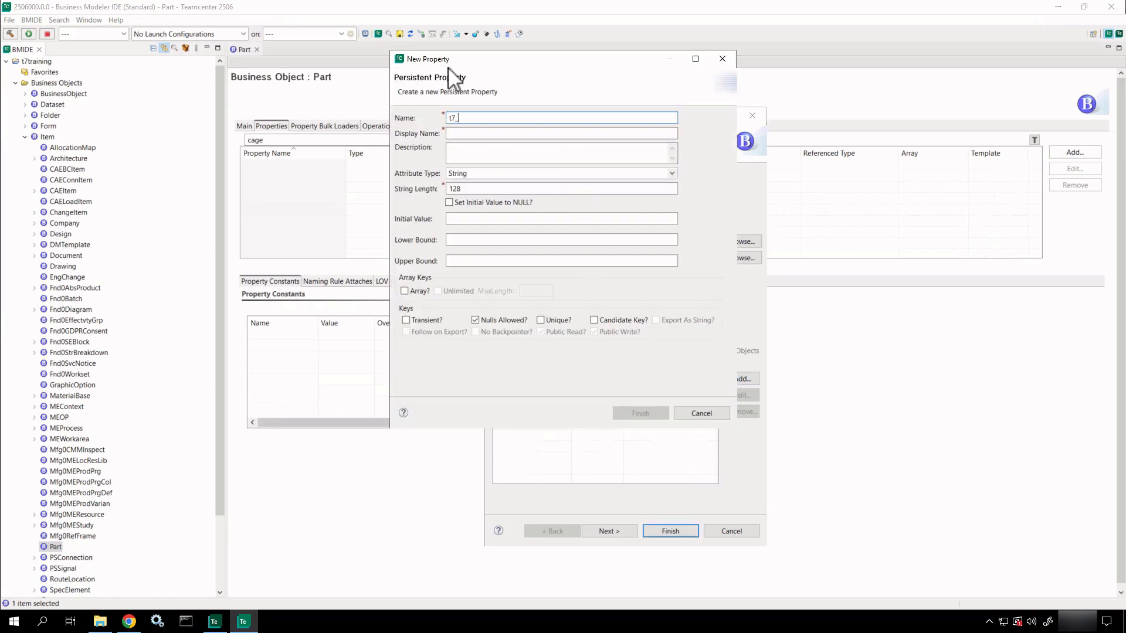
left_click_drag(467, 77, 505, 52)
left_click(725, 60)
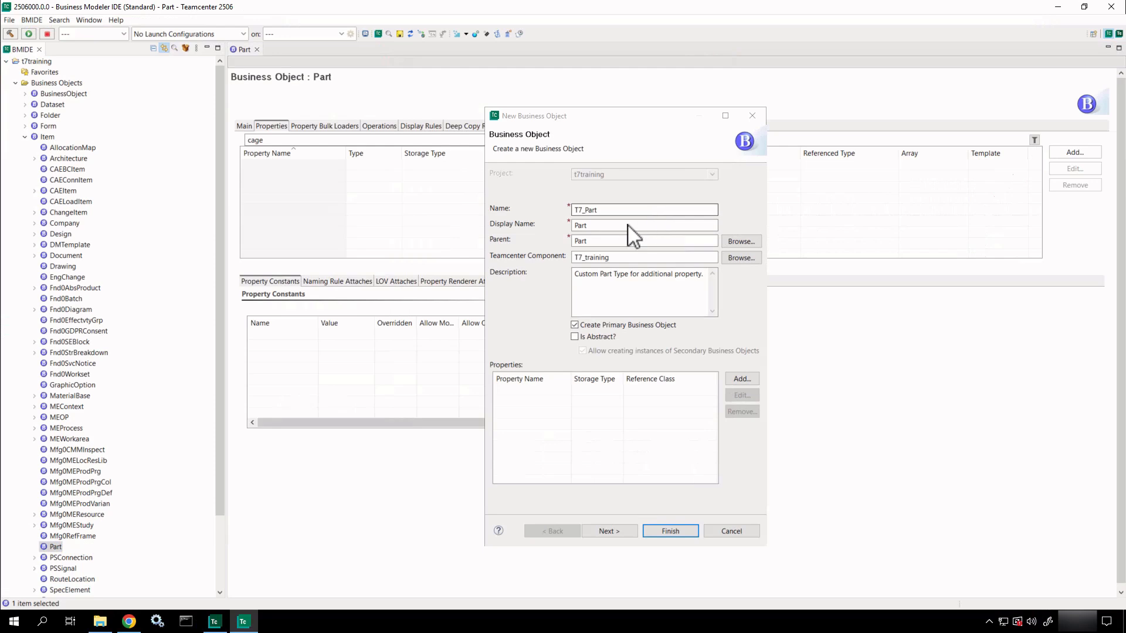
left_click(609, 532)
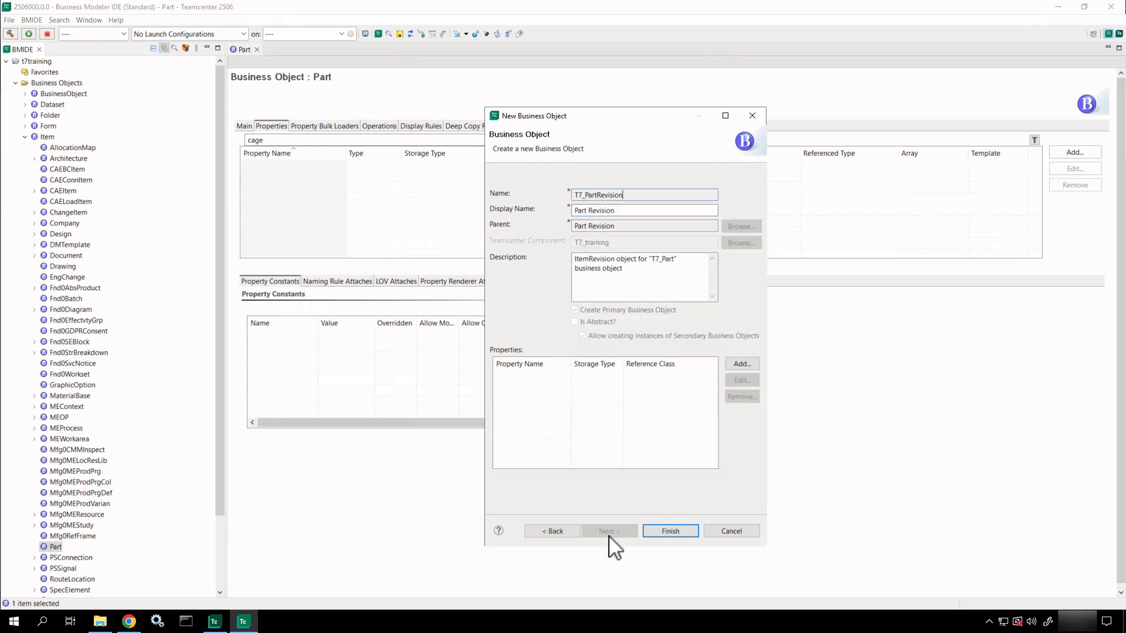
left_click(567, 531)
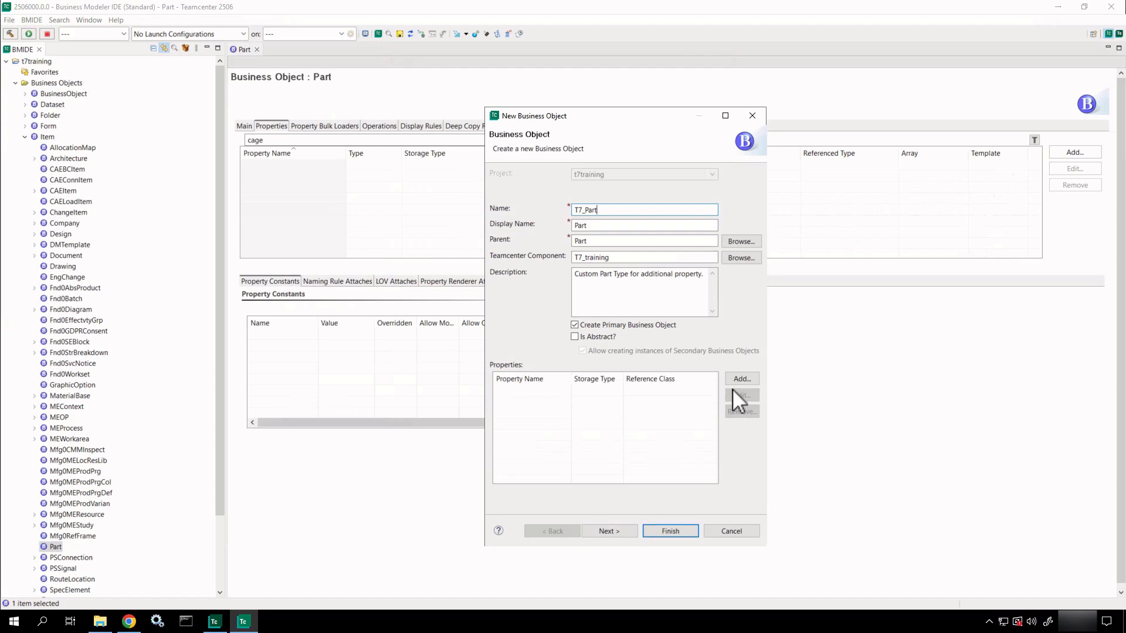
Inspect the 000009-REQ_default_rel_export_template item and revision in My Teamcenter, then minimize it.
left_click(217, 623)
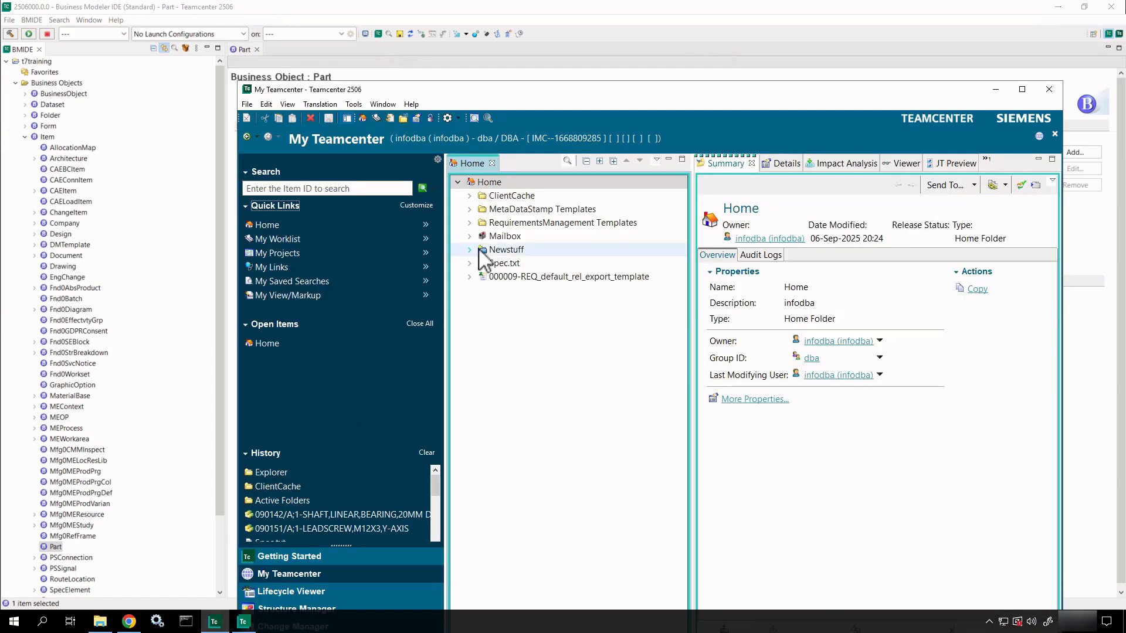
left_click(470, 277)
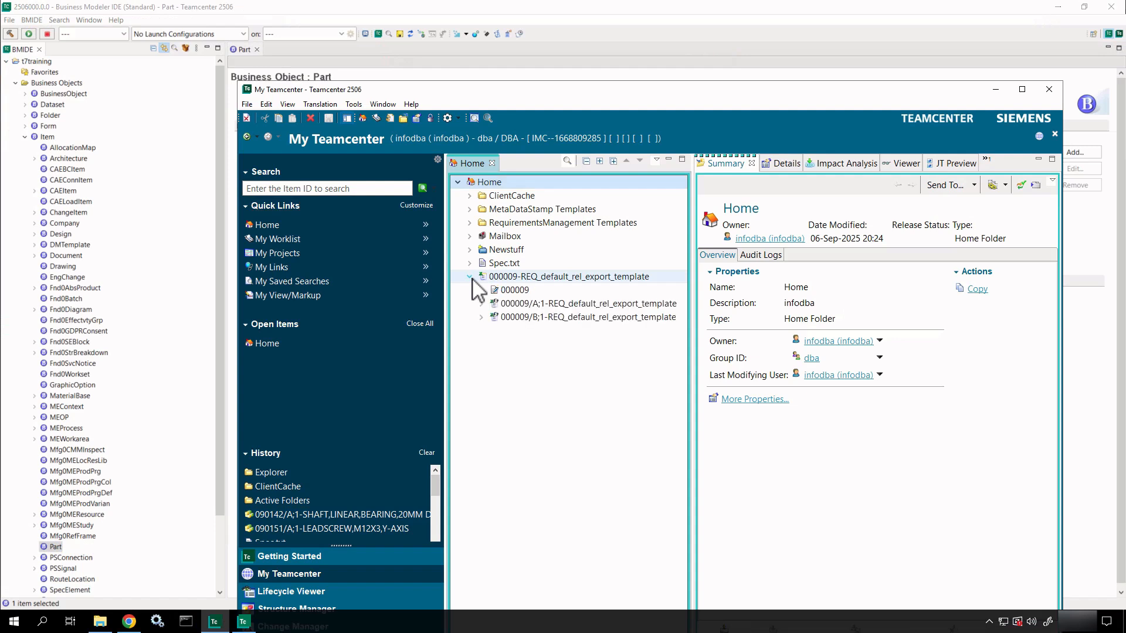
key("ctrl+2")
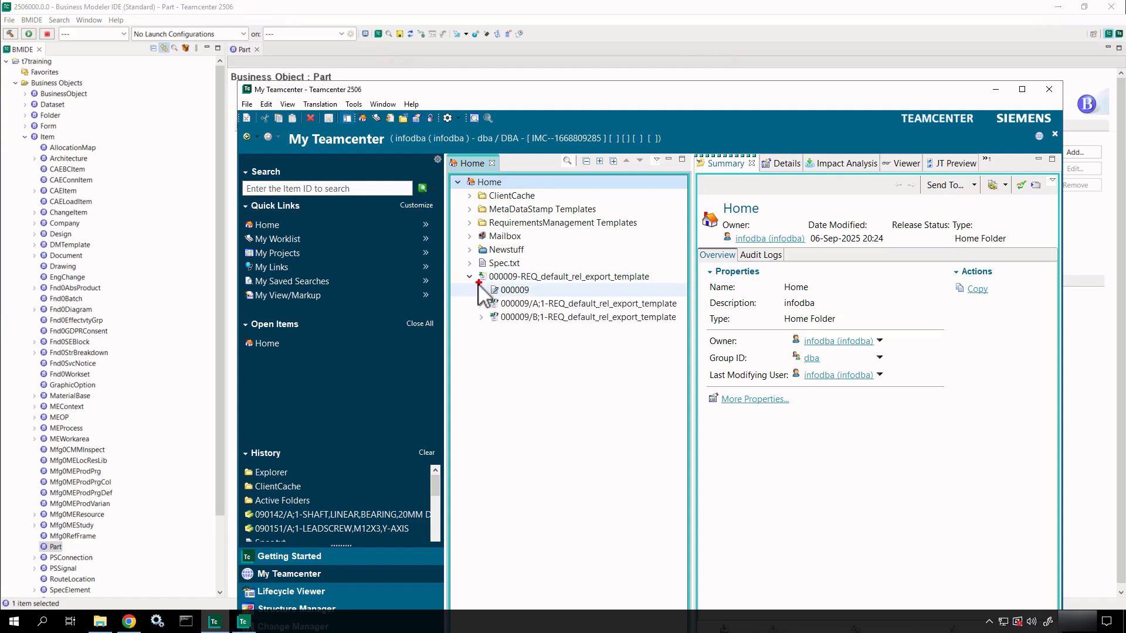
mouse_move(480, 282)
left_mouse_down("ctrl+shift")
mouse_move(445, 317)
mouse_move(456, 343)
left_mouse_up("ctrl+shift")
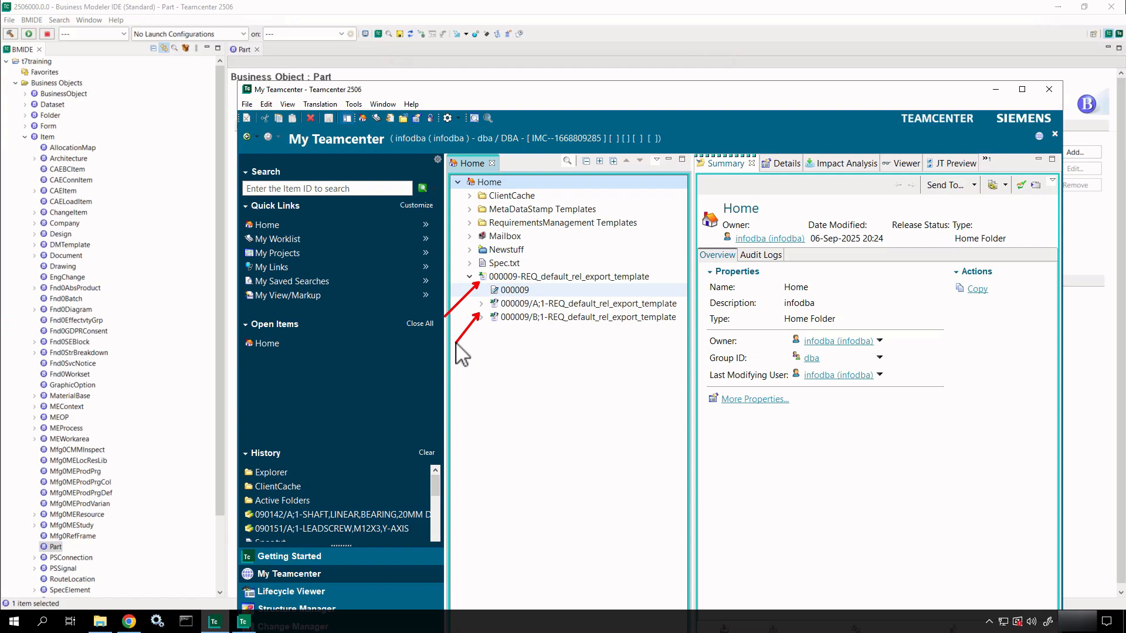
key("Escape")
left_click(551, 277)
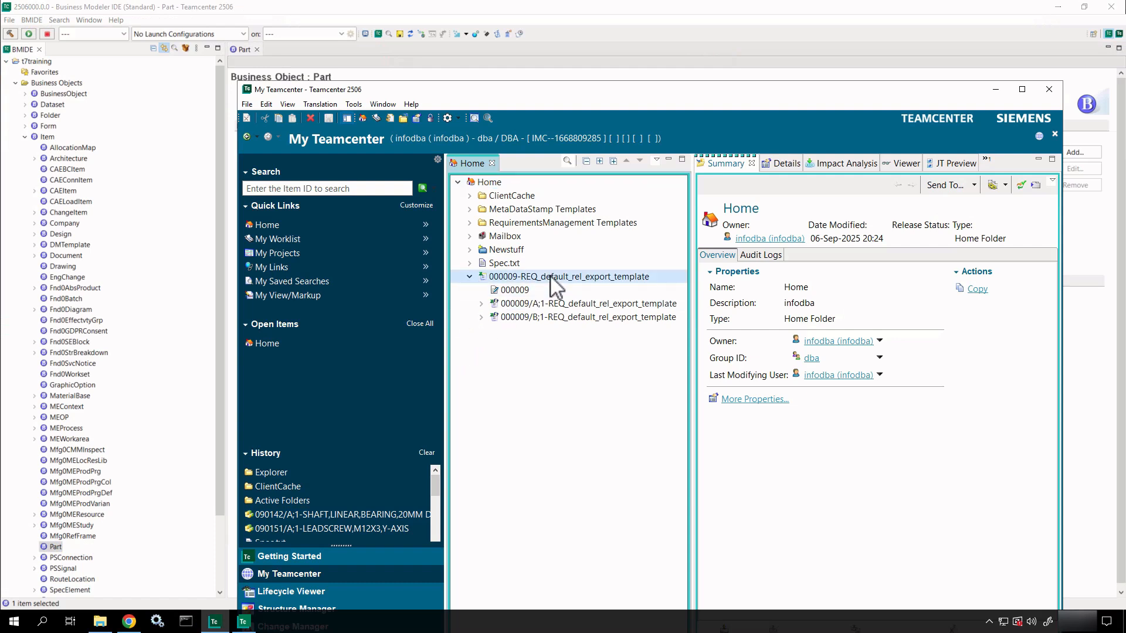
left_click(557, 305)
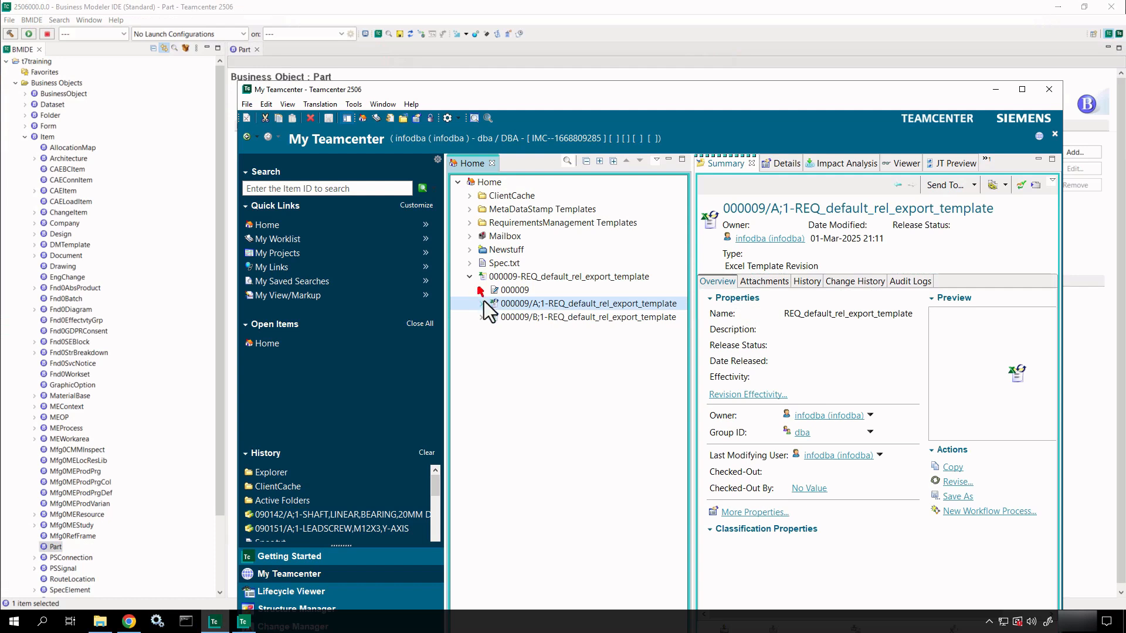
mouse_move(484, 300)
left_mouse_down()
mouse_move(493, 302)
mouse_move(481, 282)
left_mouse_up()
left_click(520, 279)
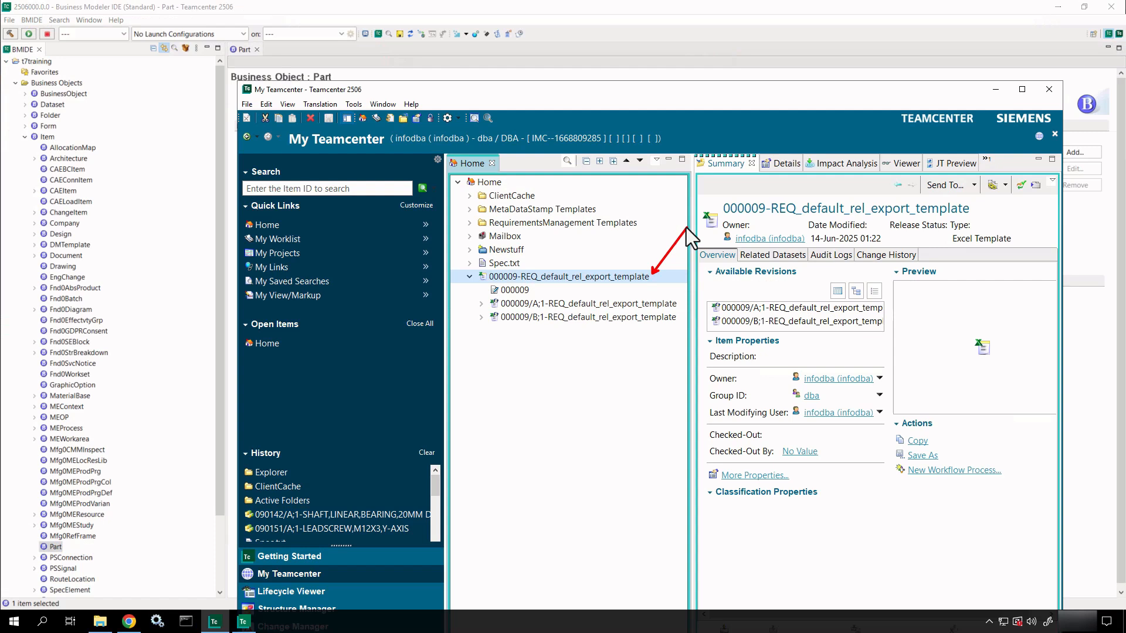
left_click_drag(626, 285, 469, 271)
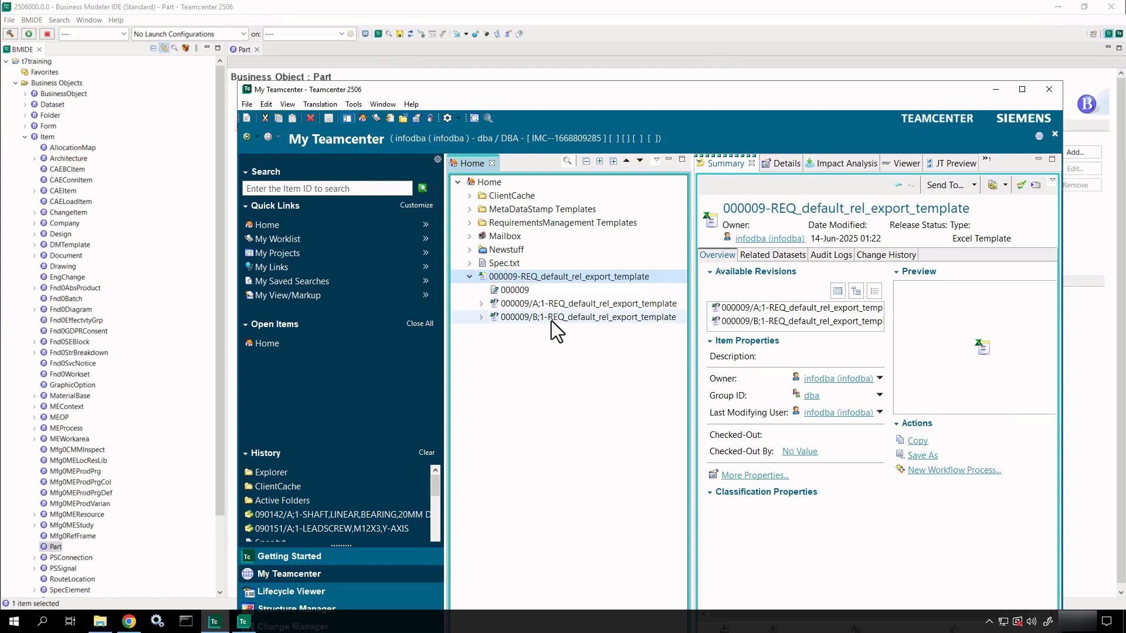
left_click(999, 92)
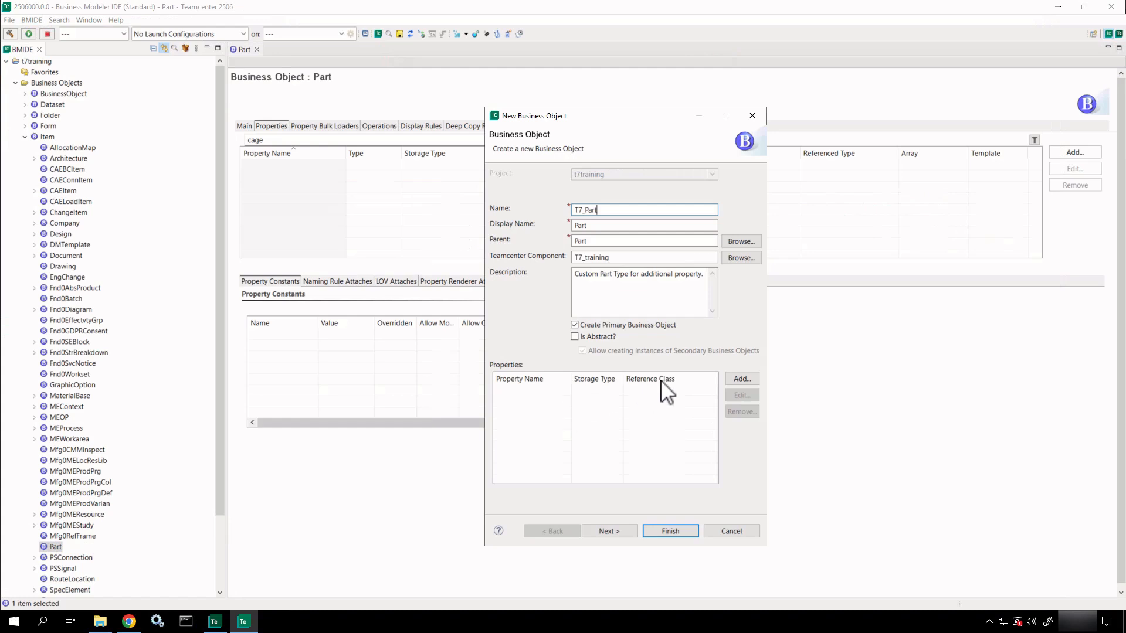
Add property t7_CageCode to T7_Part as String length 128 with initial value NULL.
left_click(739, 379)
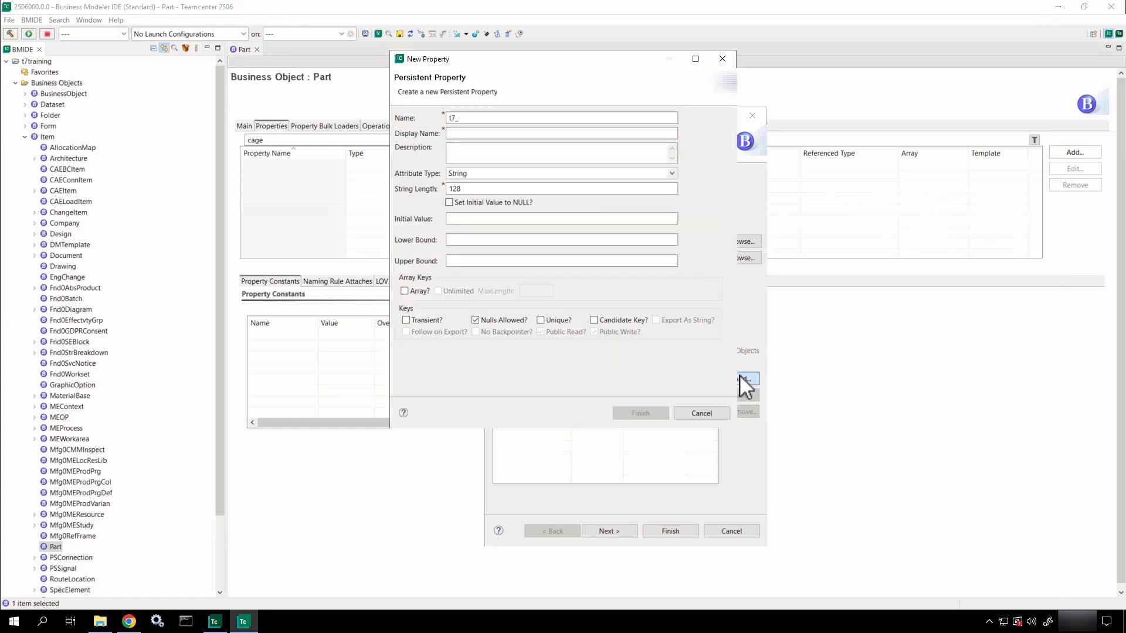
type("cagecode")
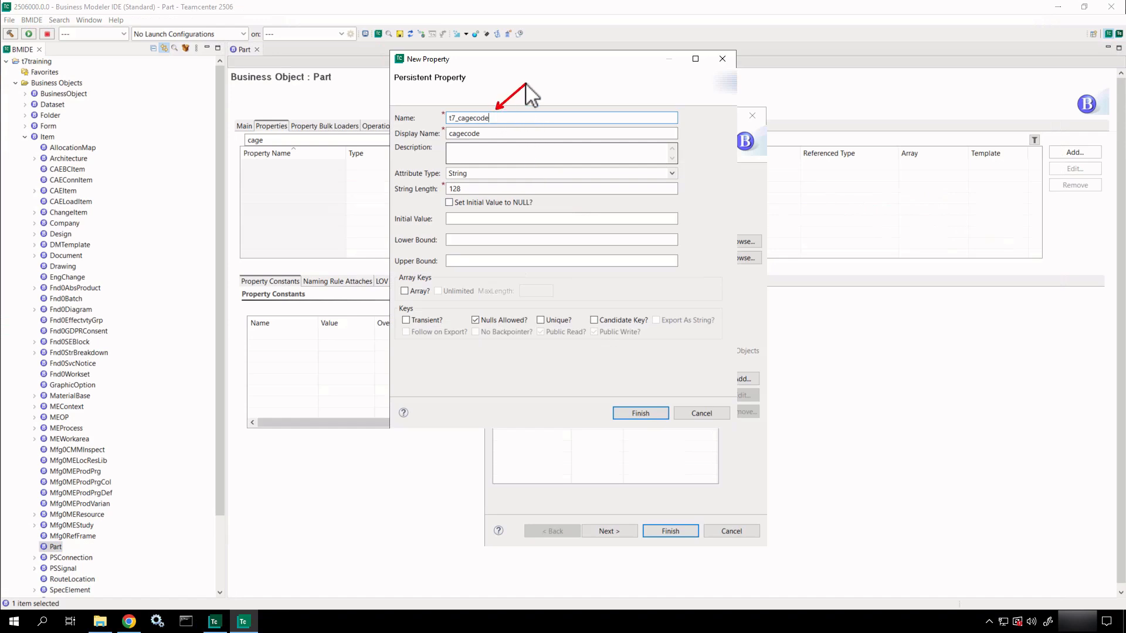
left_click_drag(510, 118, 459, 119)
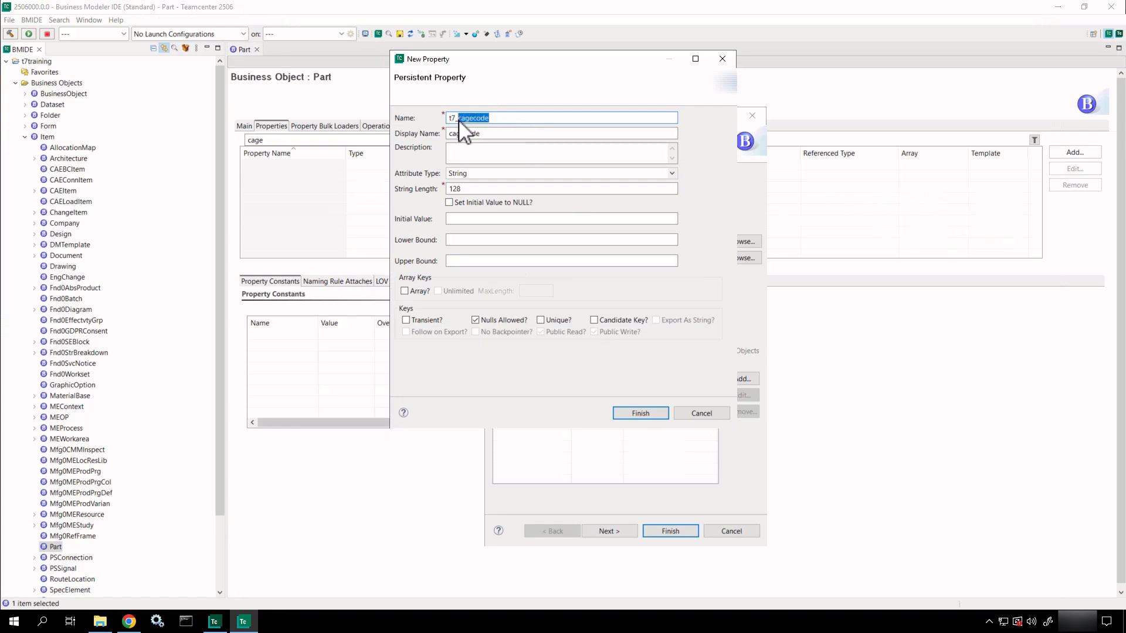
type("CageCode")
left_click_drag(555, 58, 628, 69)
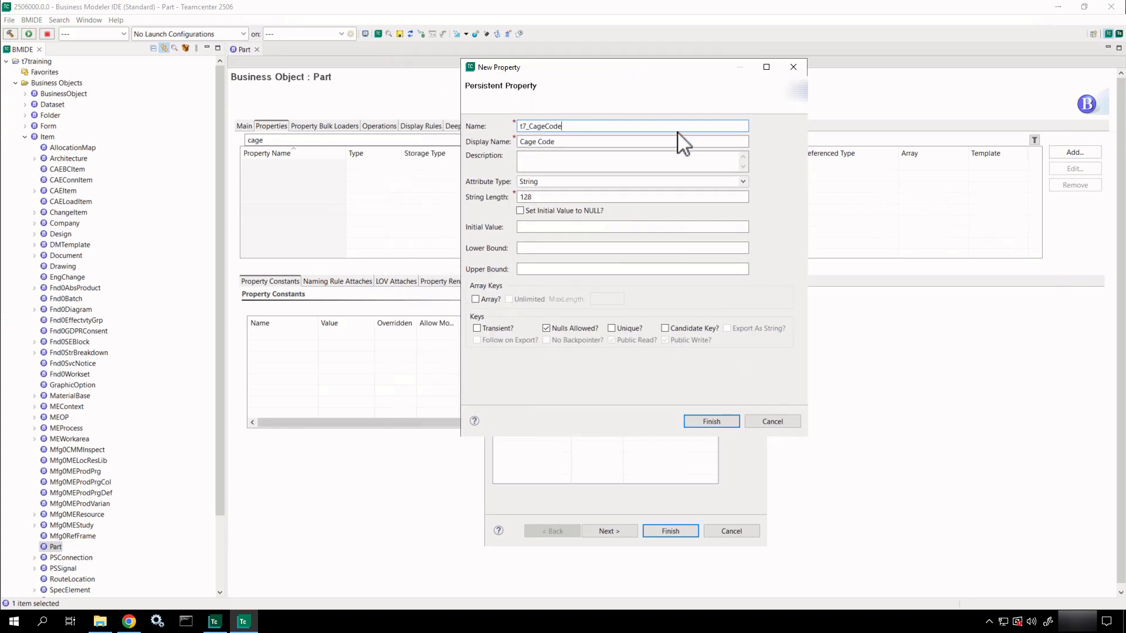
left_click(740, 181)
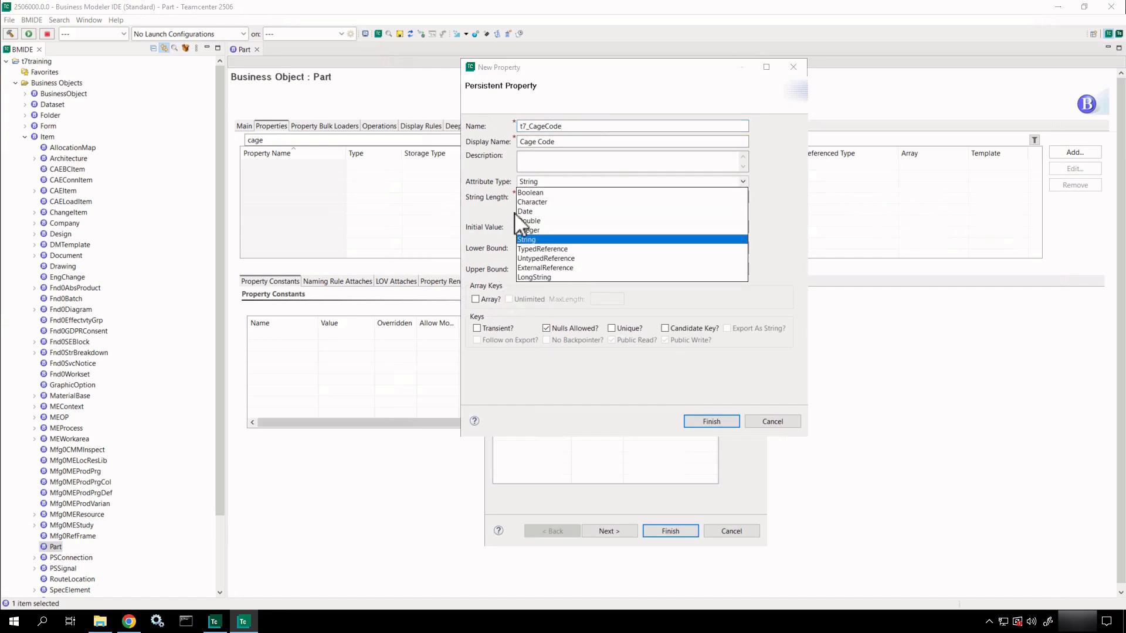
left_click(535, 240)
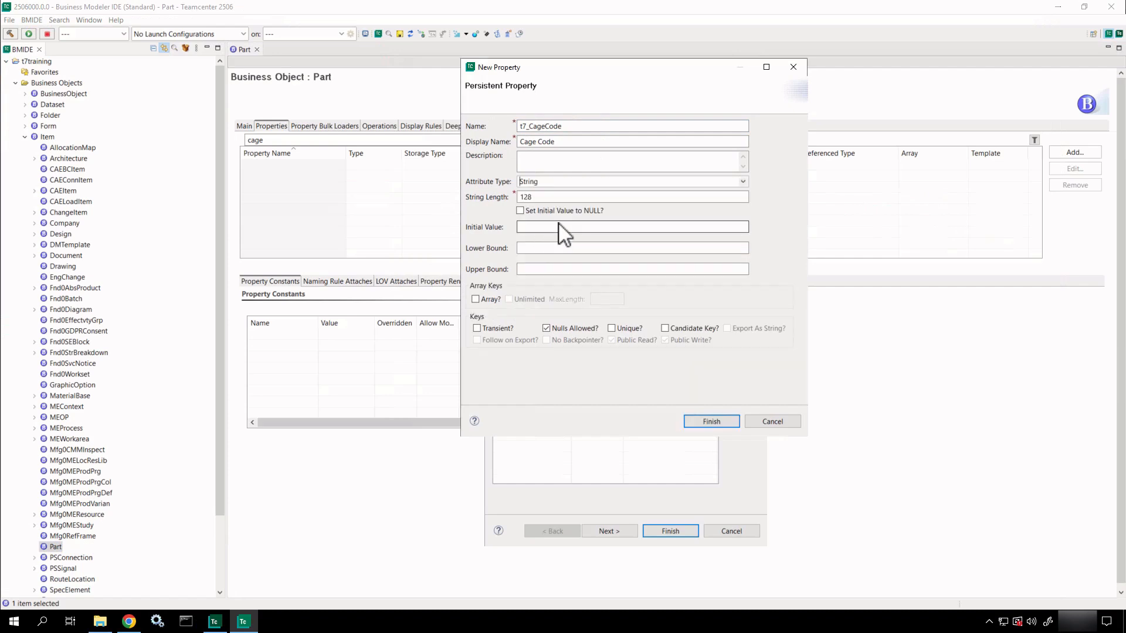
double_click(520, 197)
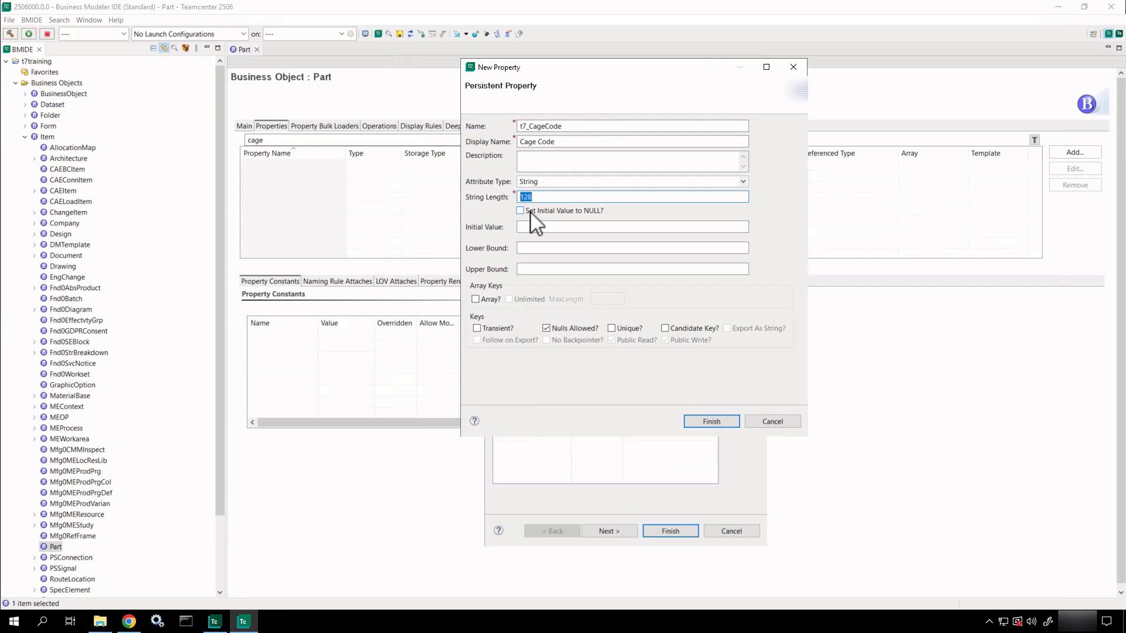
left_click(531, 213)
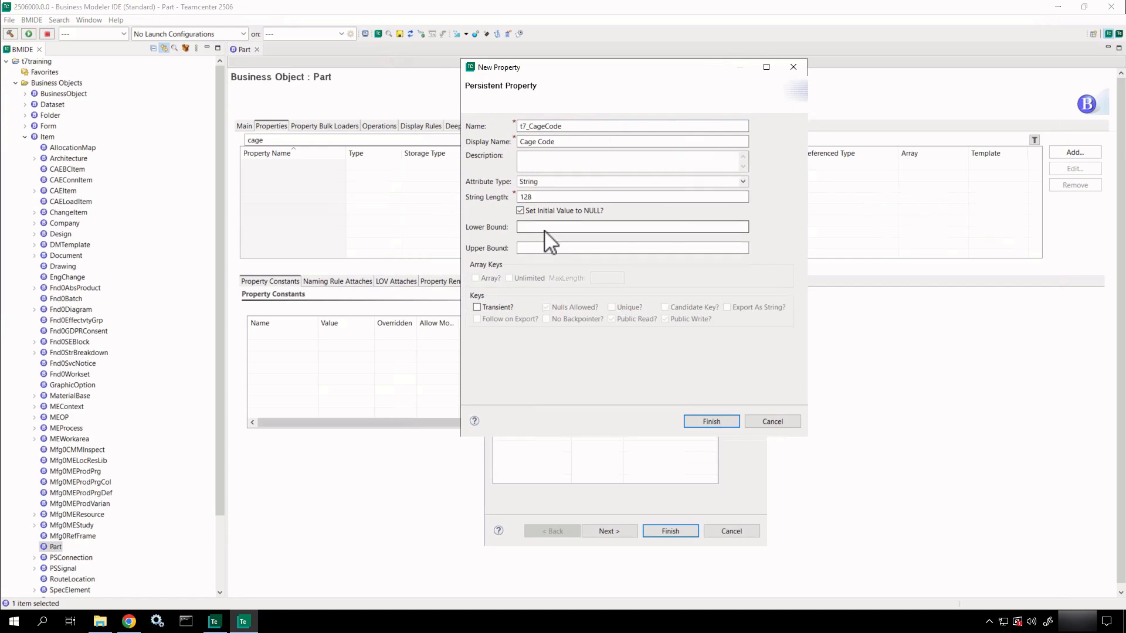
left_click(546, 228)
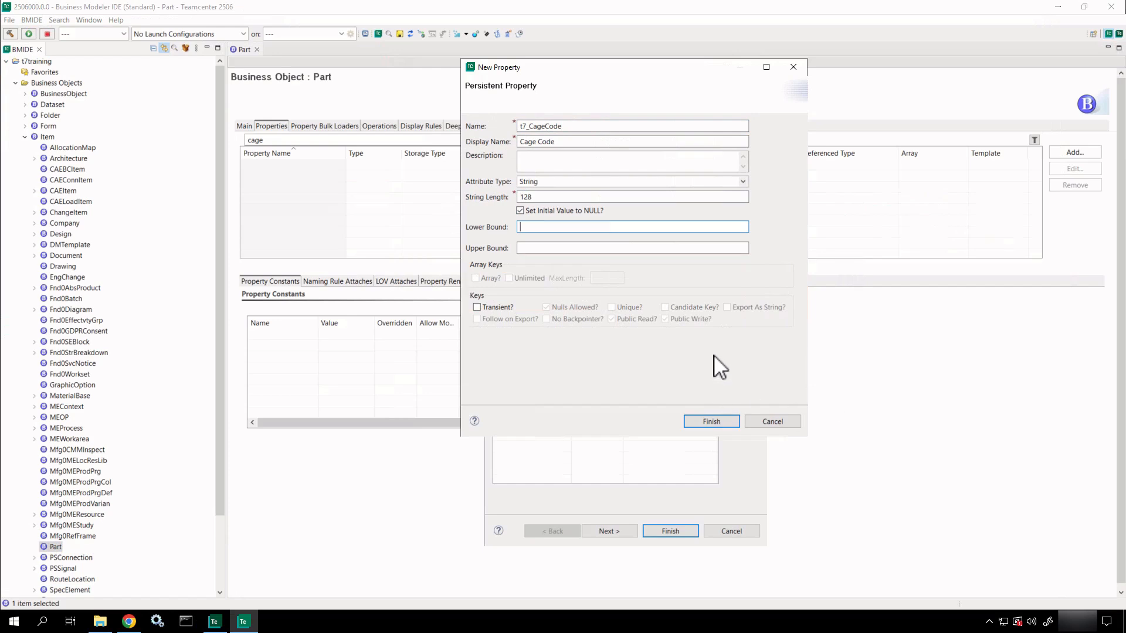
left_click(704, 422)
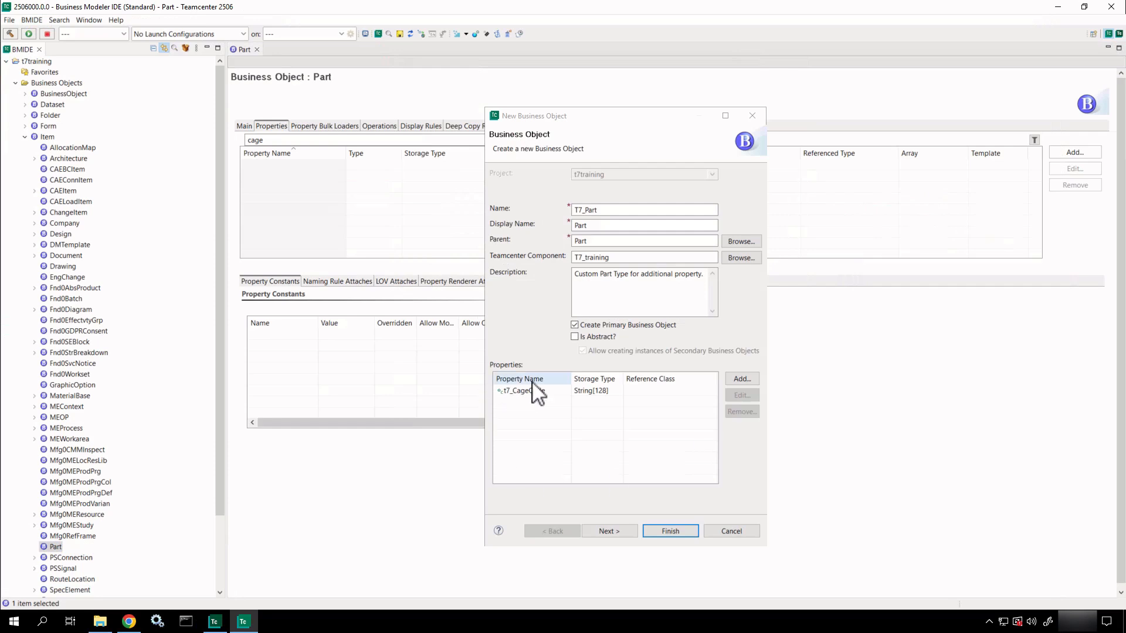
Advance the wizard to the T7_PartRevision settings page.
left_click(608, 530)
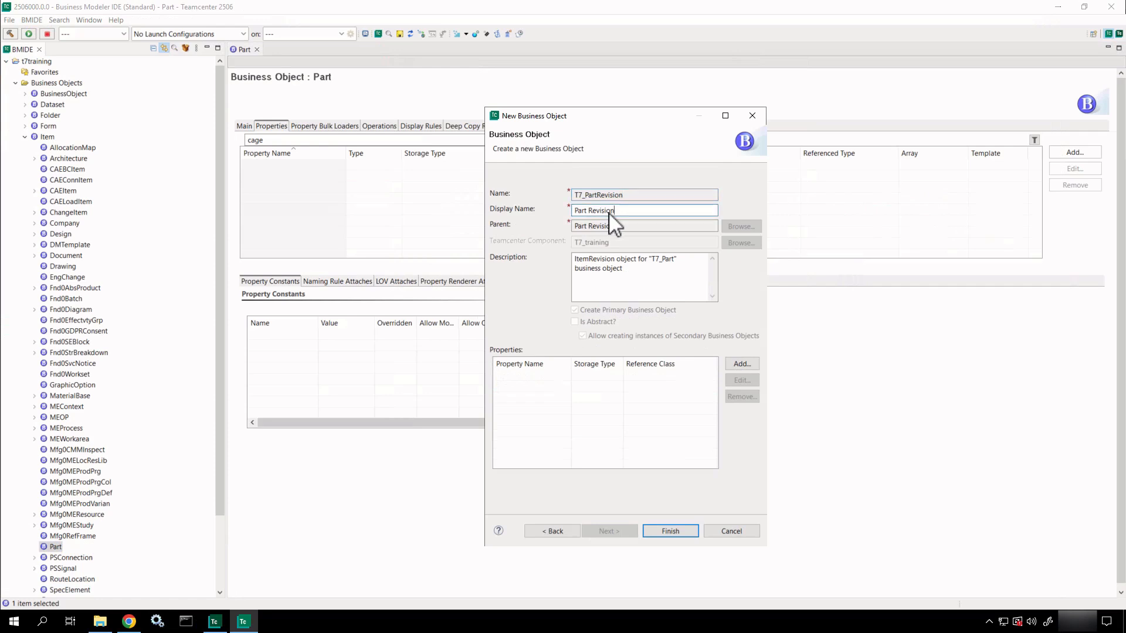
key("Tab")
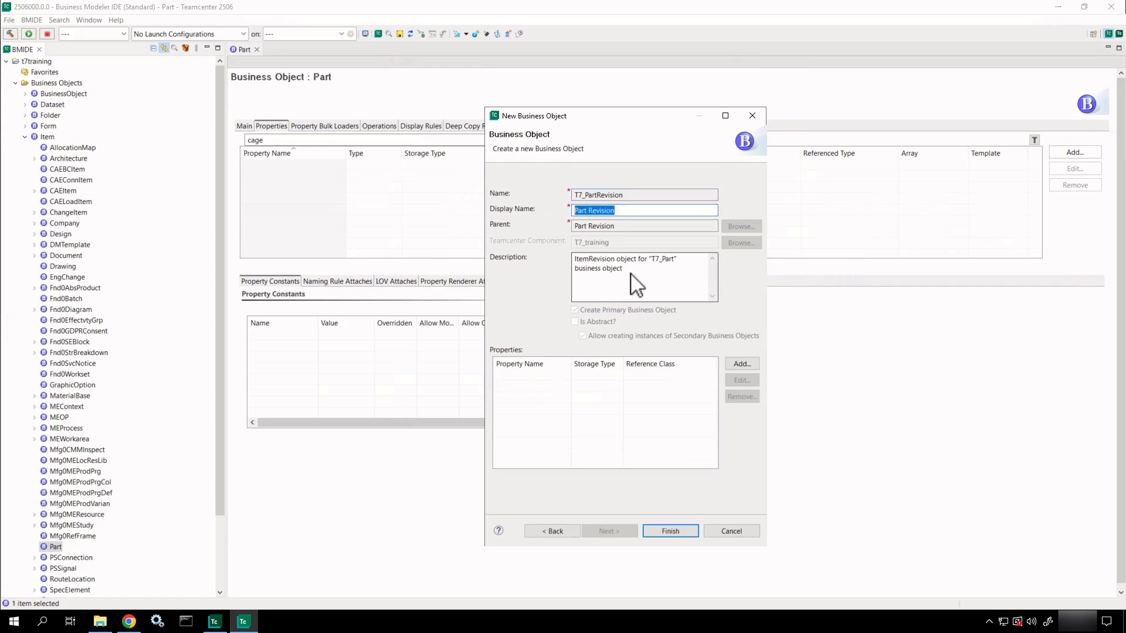
left_click_drag(628, 280, 571, 260)
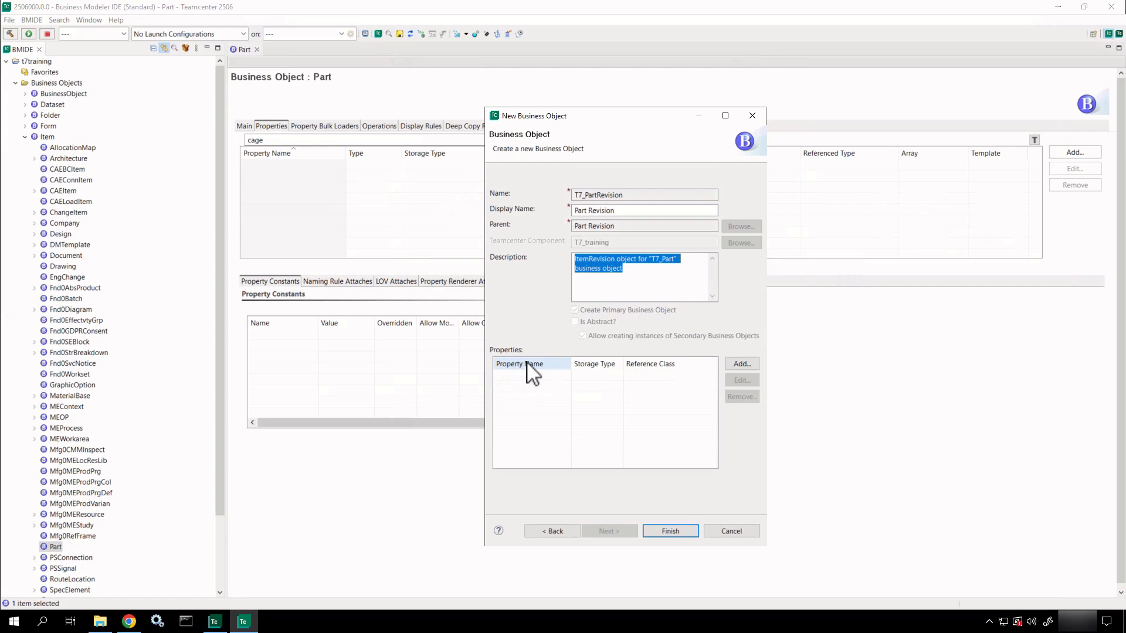
Draft property t7_site_manufactured, display name 'Site Manufactured', description 'Added for new part use case.'.
left_click(745, 362)
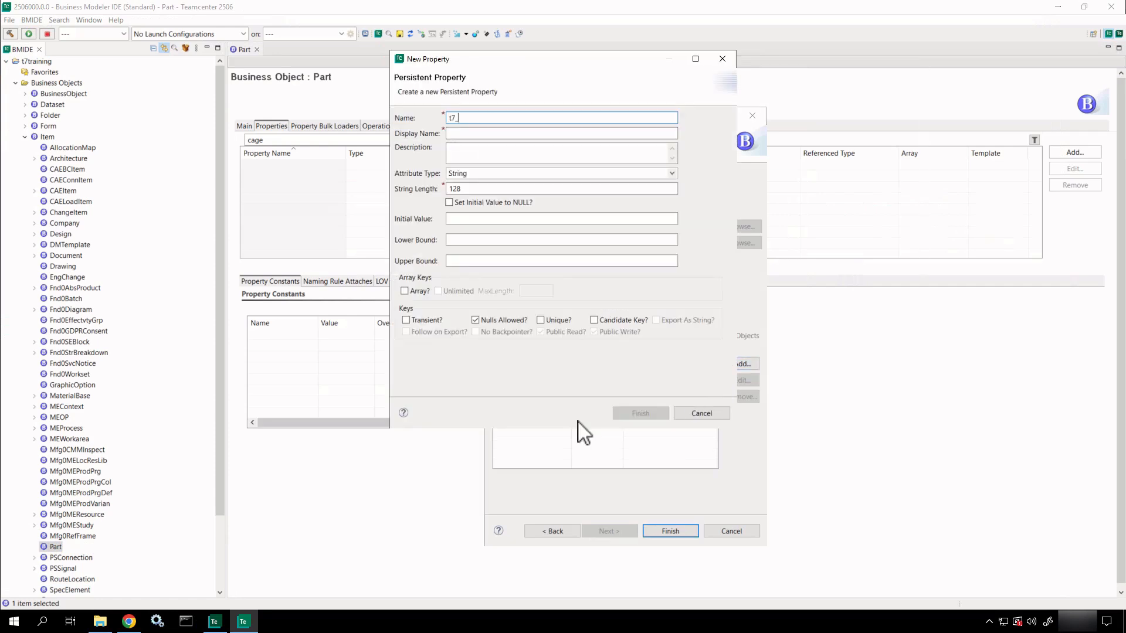
type("site")
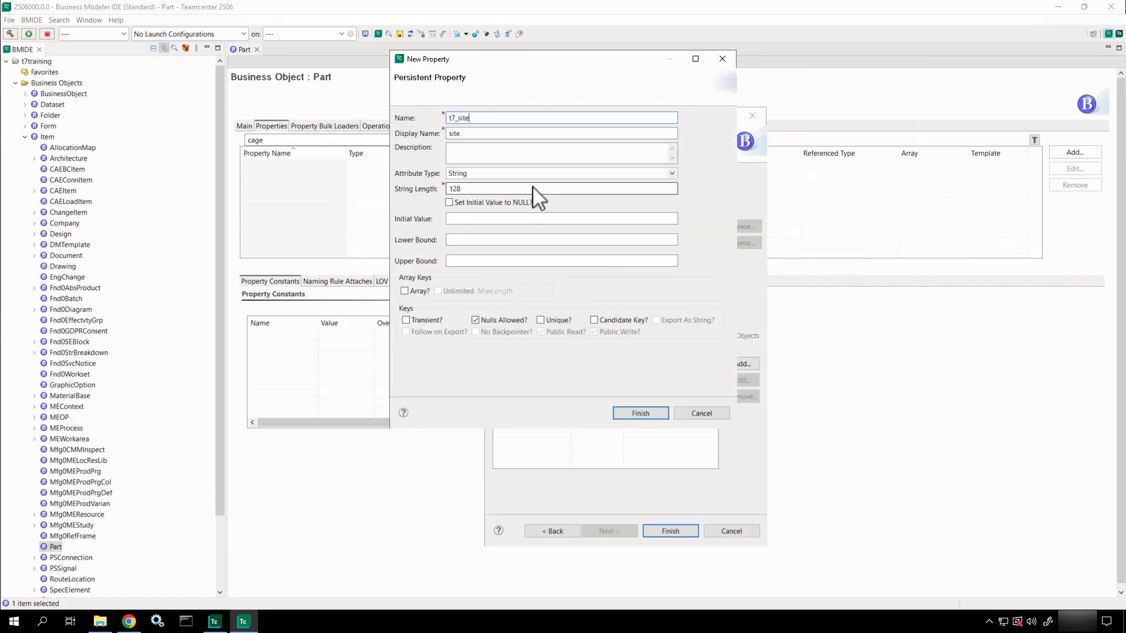
type("_manufactured")
left_click(451, 133)
key("BackSpace")
type("S")
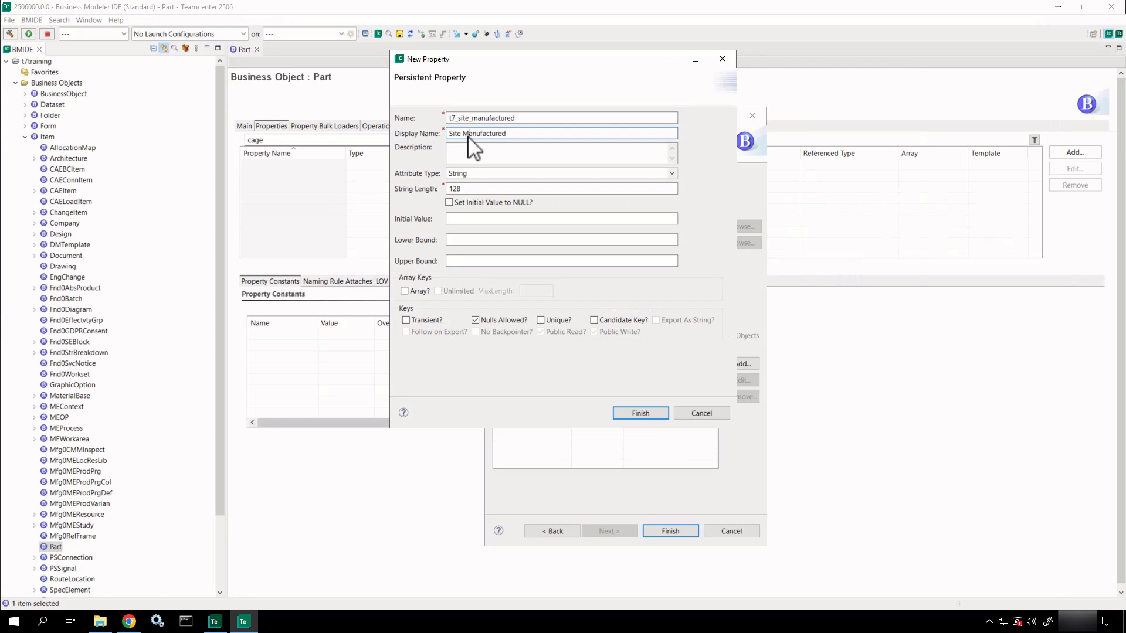
left_click(469, 155)
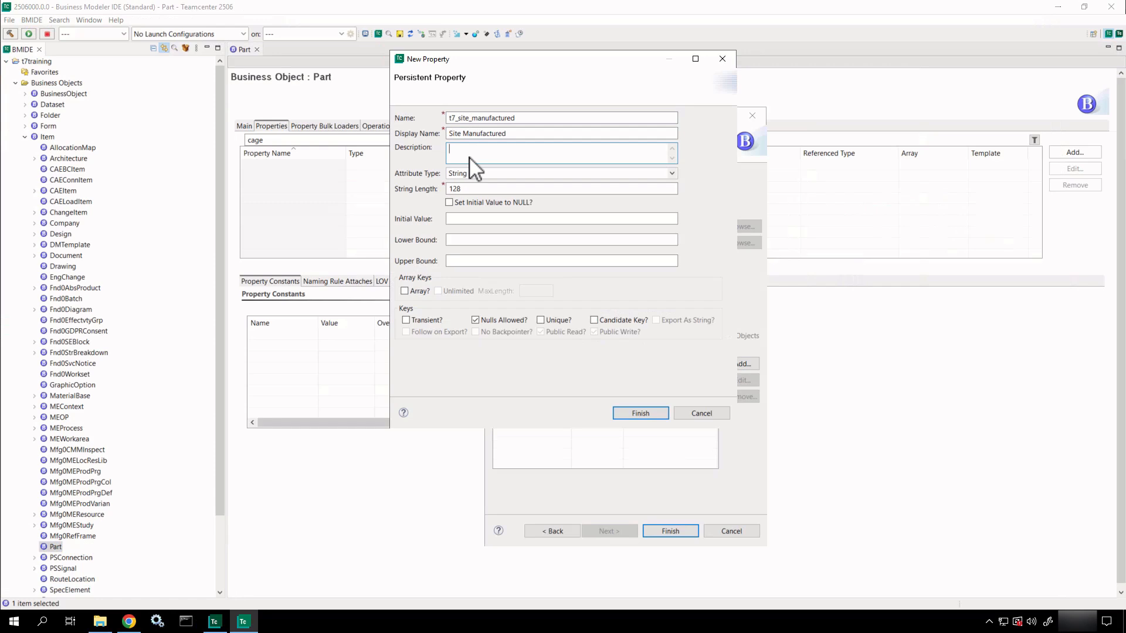
type("Added")
key("BackSpace")
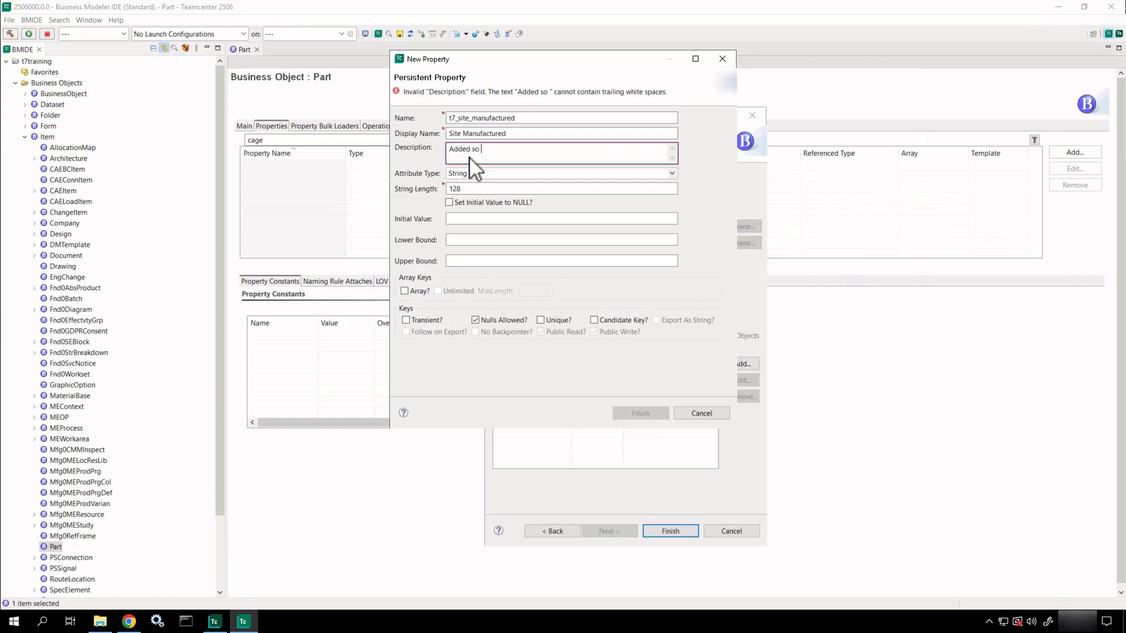
type("for new part use c")
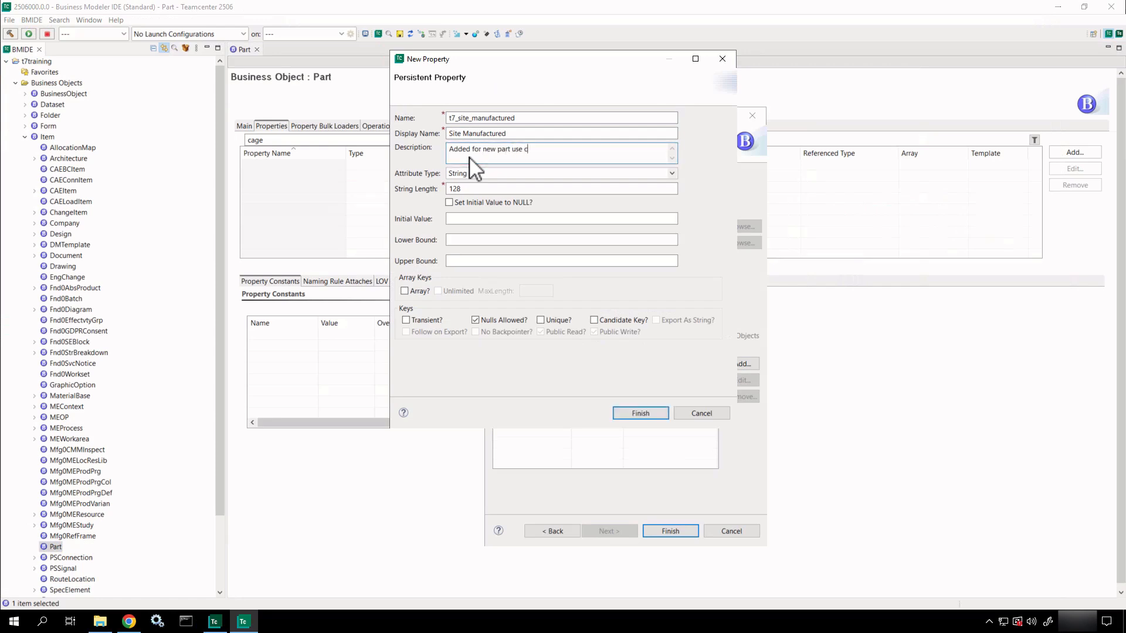
type("ase.")
Keep String as the attribute type and finish adding t7_site_manufactured.
left_click_drag(522, 59, 595, 78)
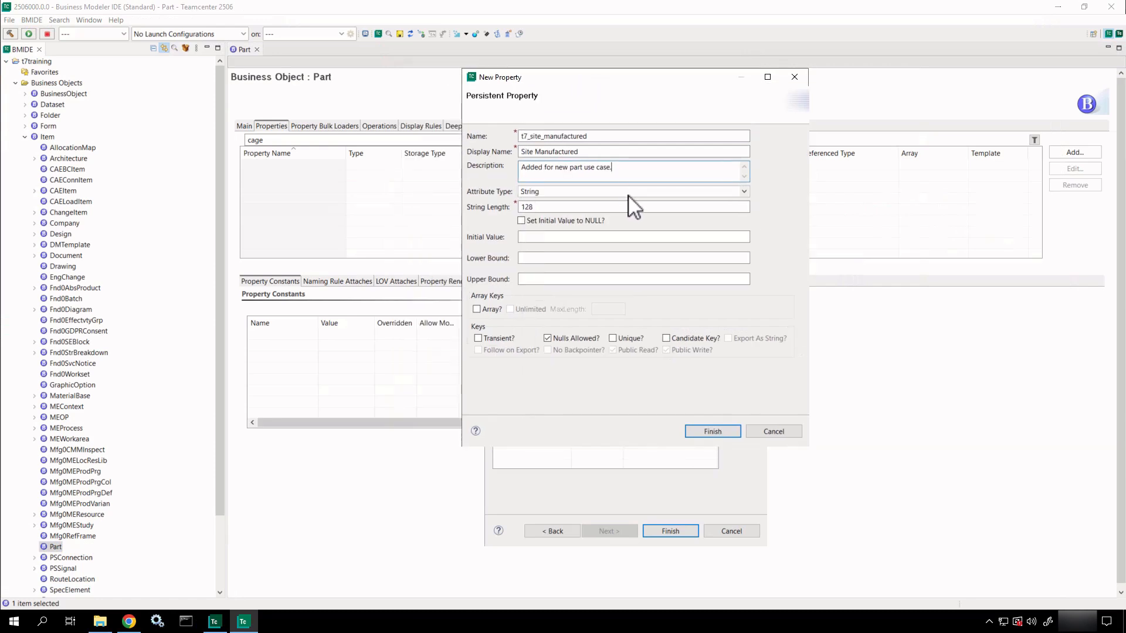
left_click(635, 190)
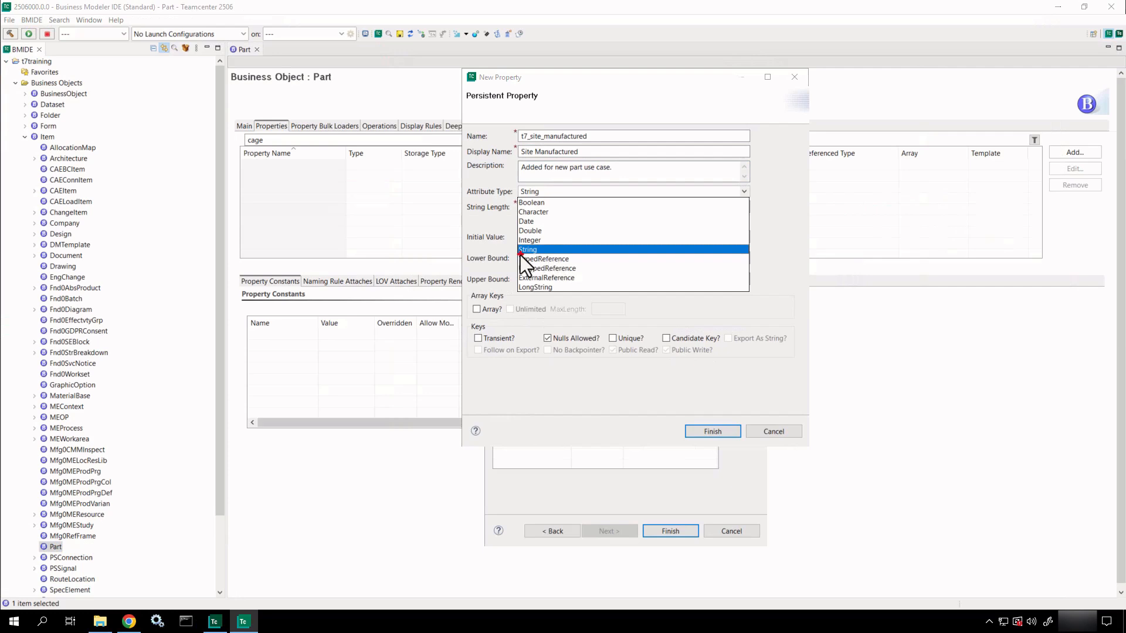
left_click_drag(508, 255, 594, 283)
key("Escape")
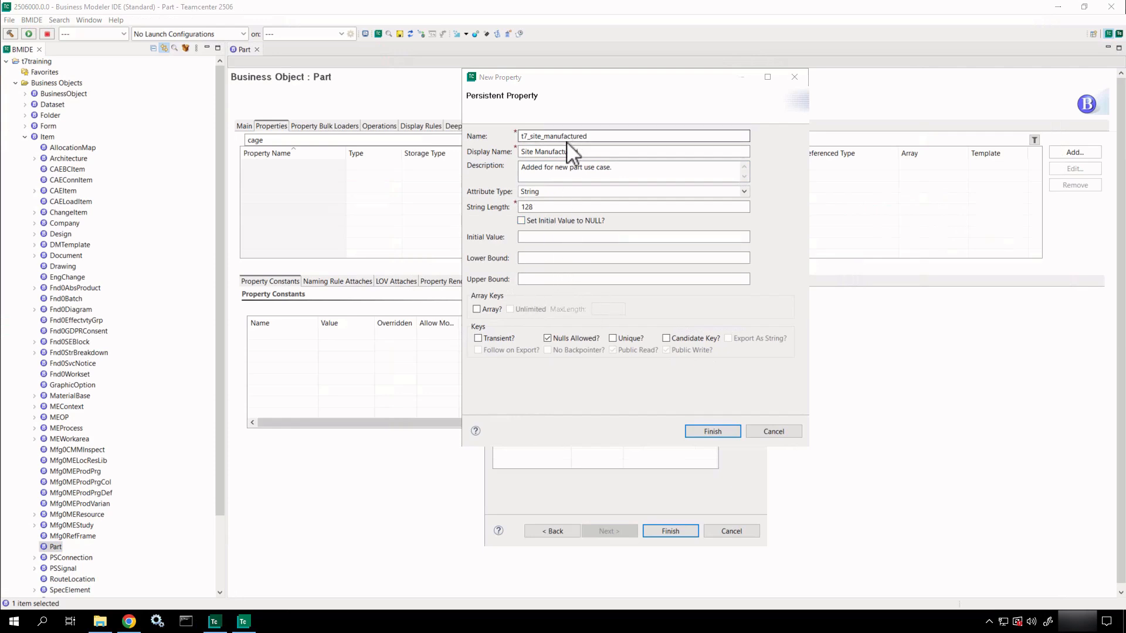
left_click(554, 240)
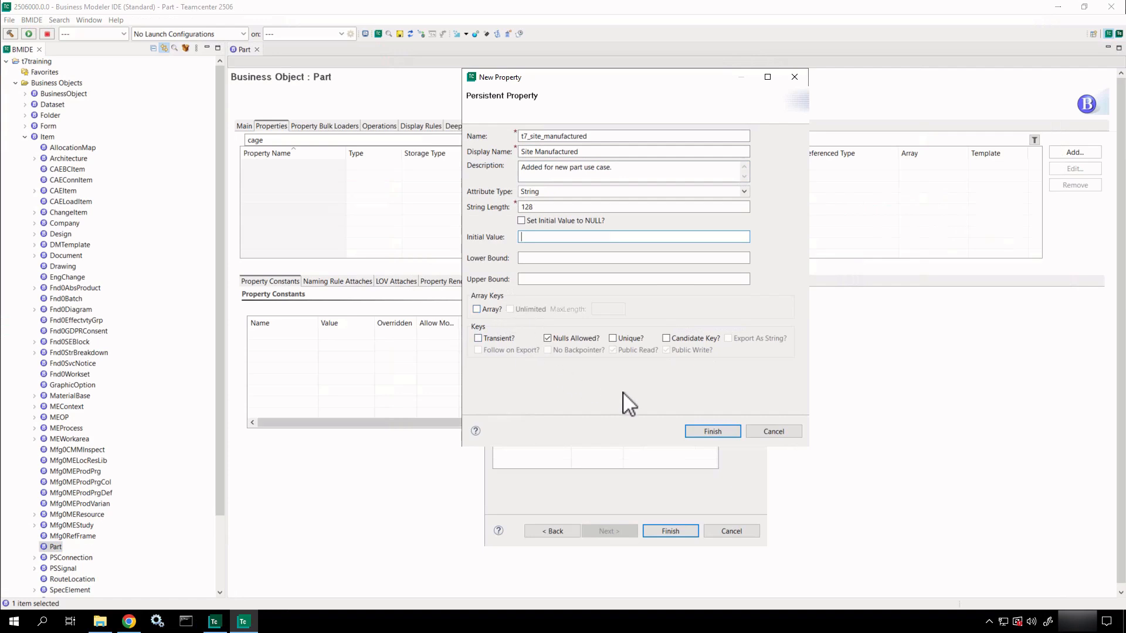
left_click(712, 432)
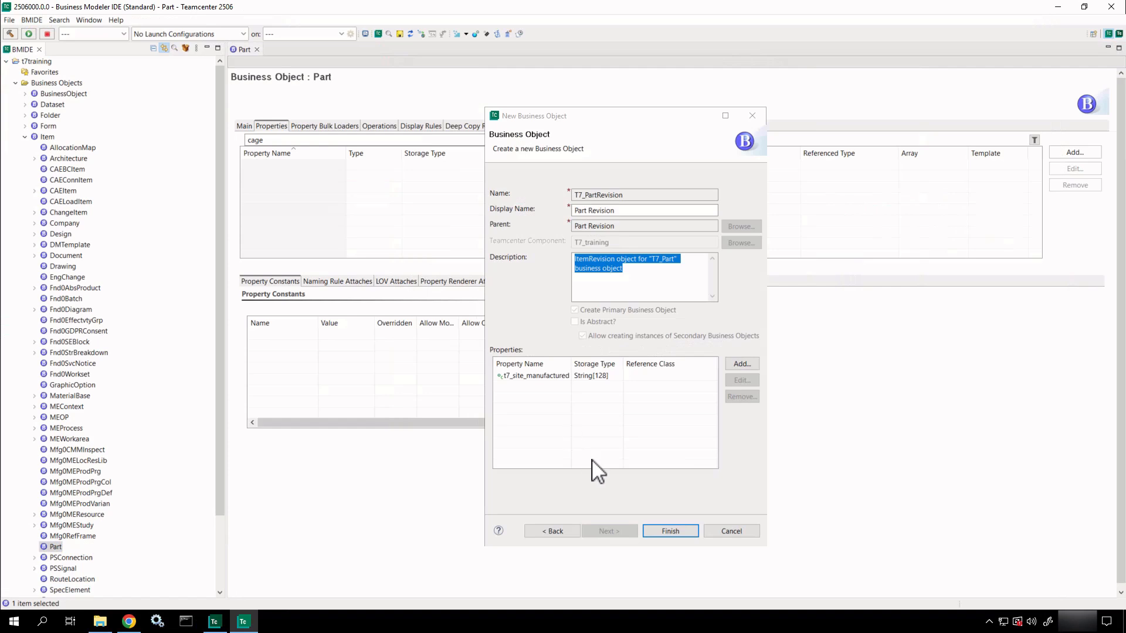
Finish creating the T7_Part business object.
left_click(660, 529)
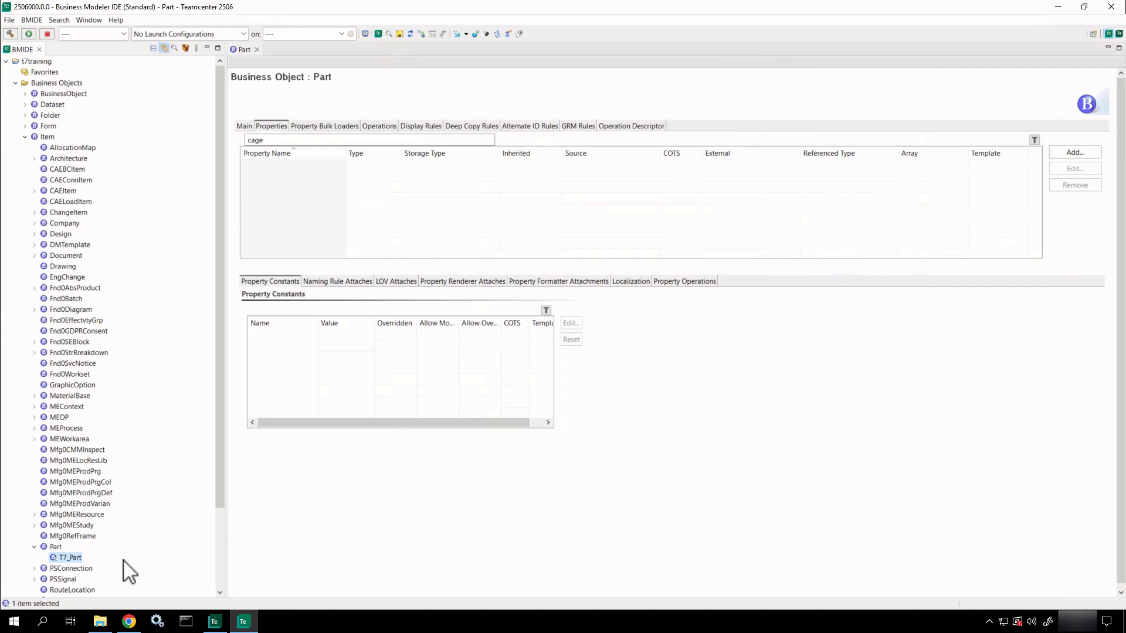
key("ctrl+2")
left_click_drag(123, 560, 207, 567, "ctrl+shift")
Open T7_Part, check t7_CageCode under a 'T7_' filter, then view its Main details.
left_click(68, 558)
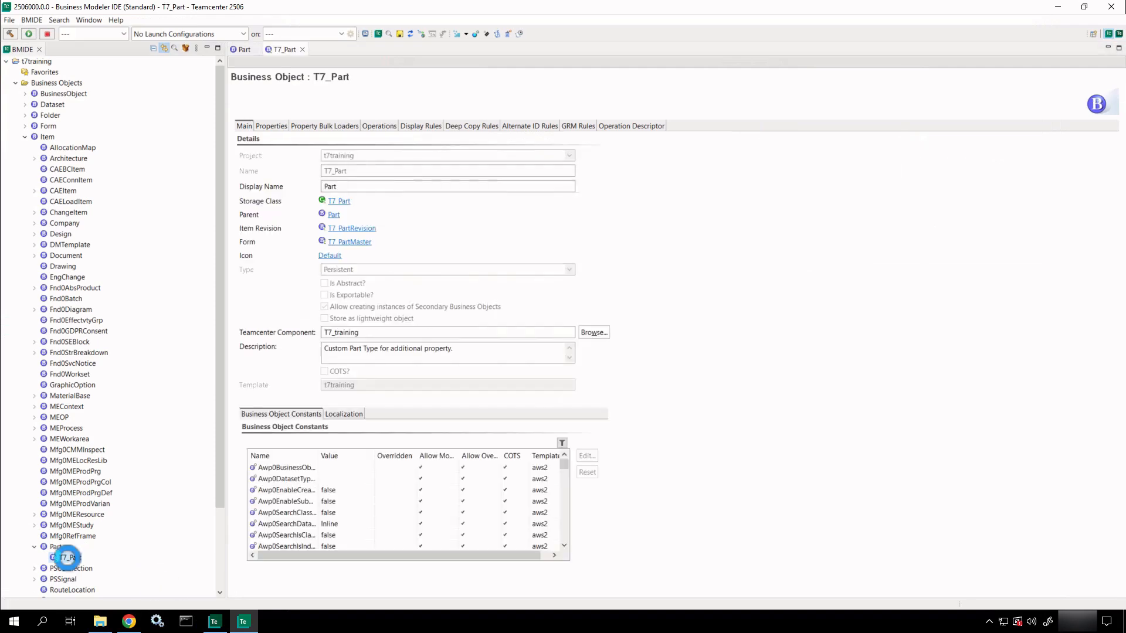
left_click(280, 127)
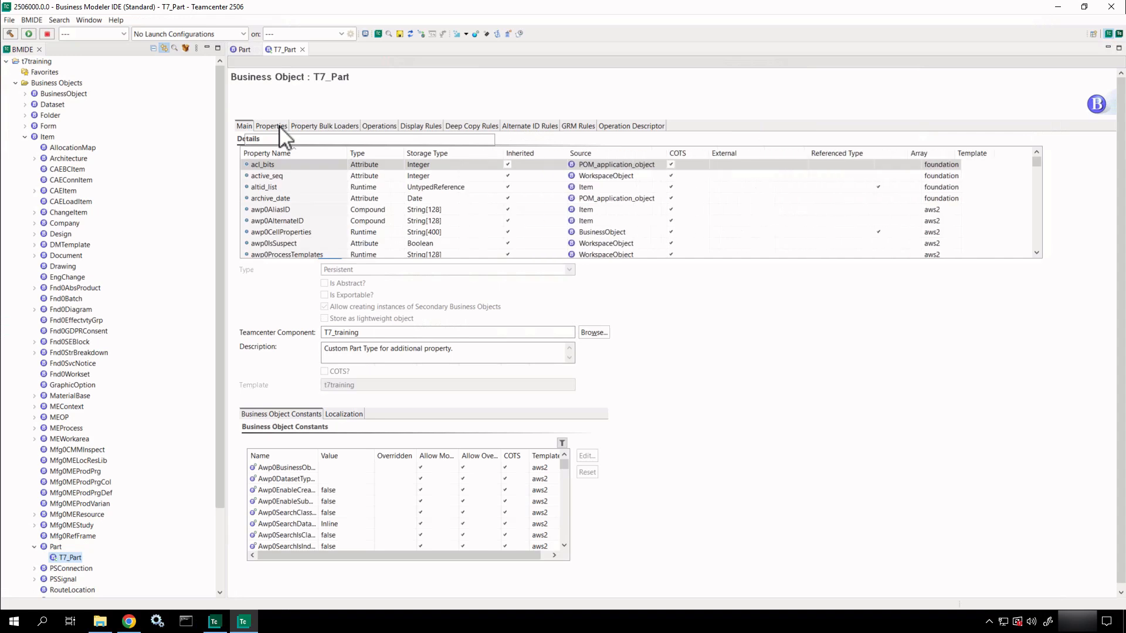
left_click(307, 138)
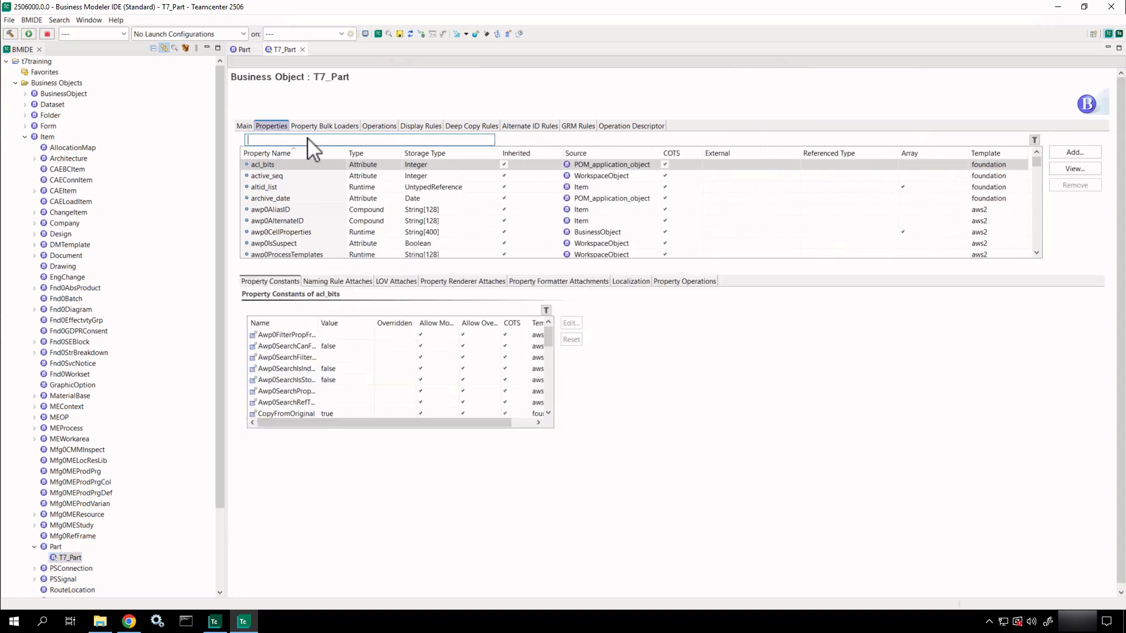
type("T")
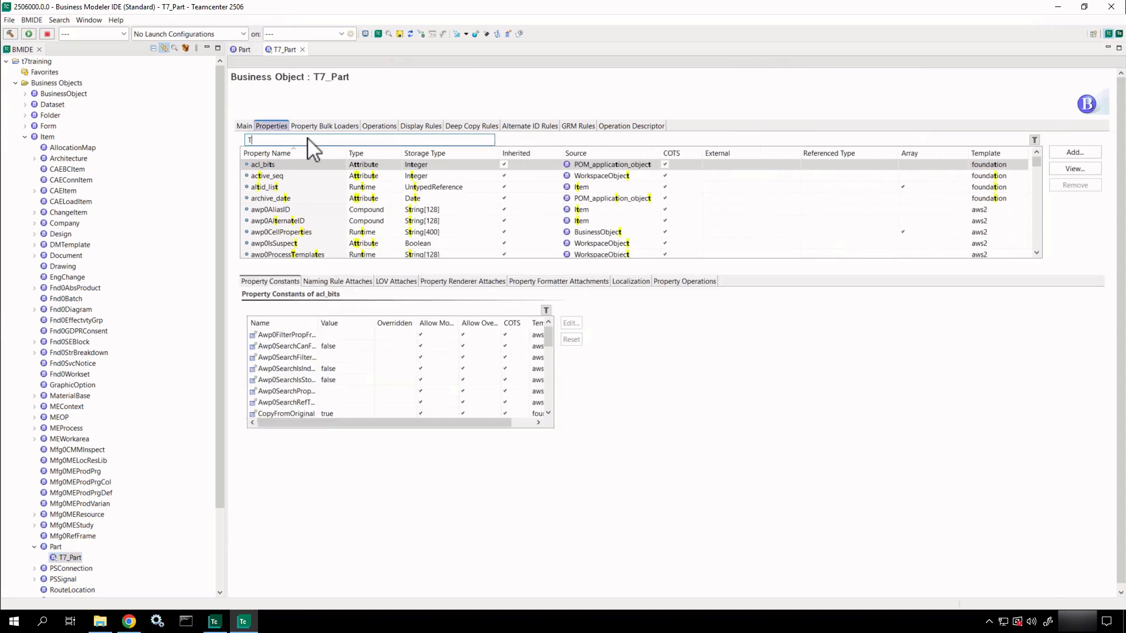
type("7_")
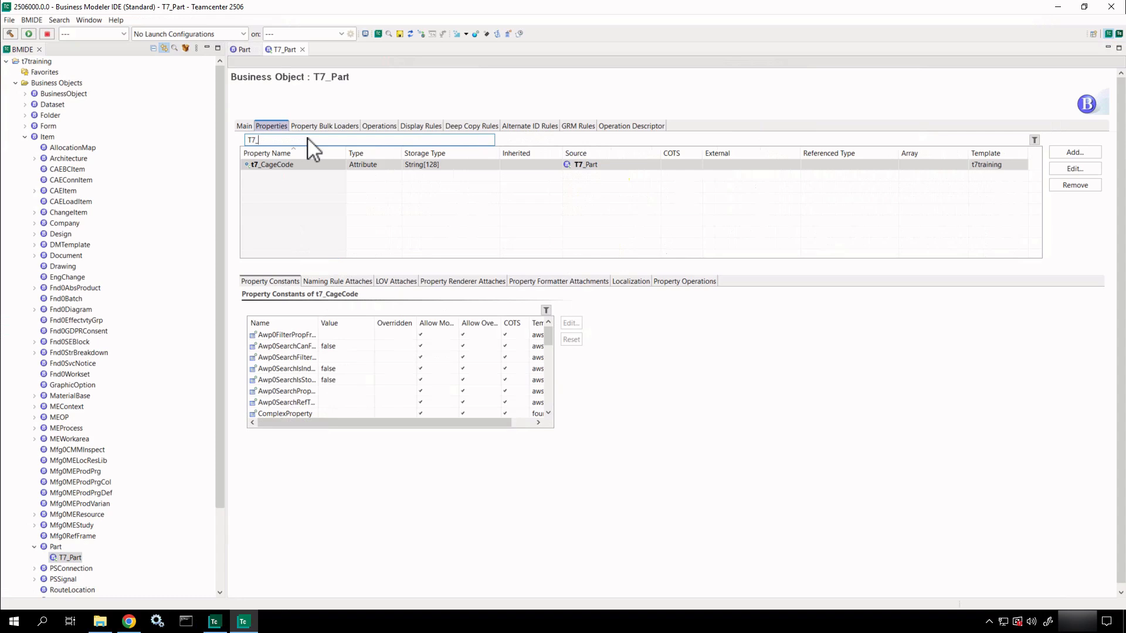
left_click(309, 165)
left_click(307, 165)
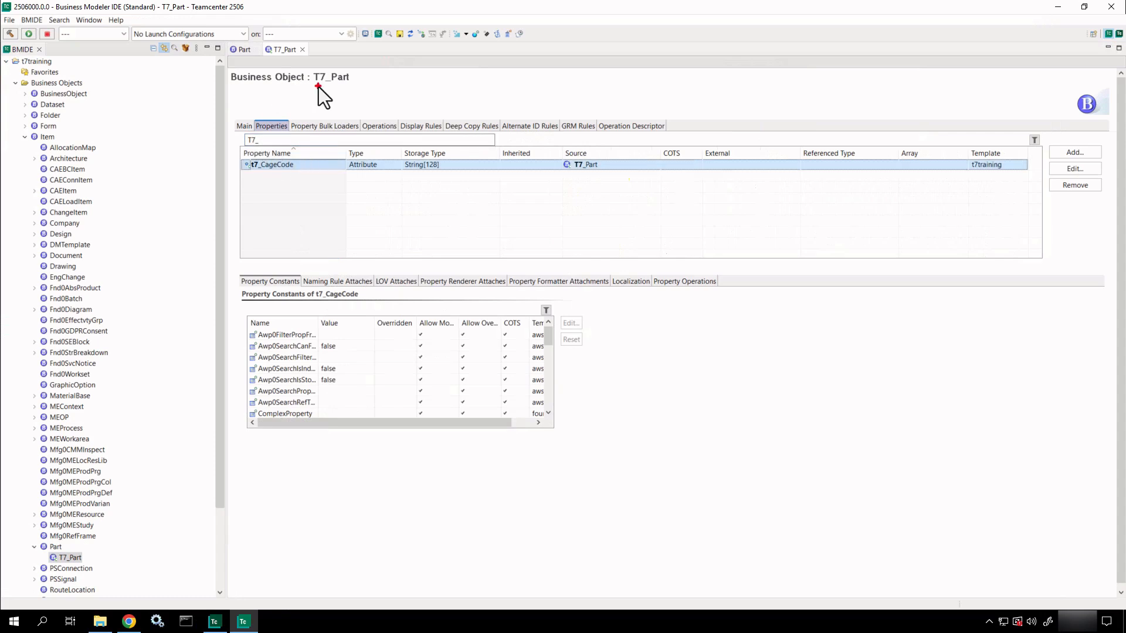
left_click(241, 126)
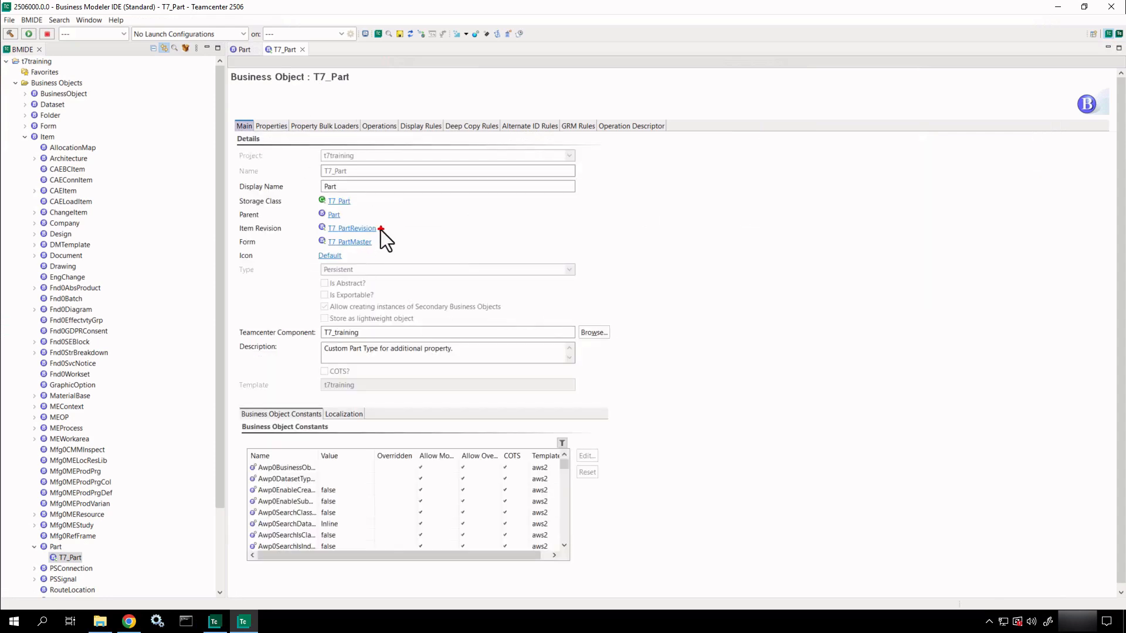
left_click_drag(381, 230, 437, 237)
Open T7_PartRevision's properties filtered by 'T7_' and select t7_site_manufactured.
left_click(367, 228)
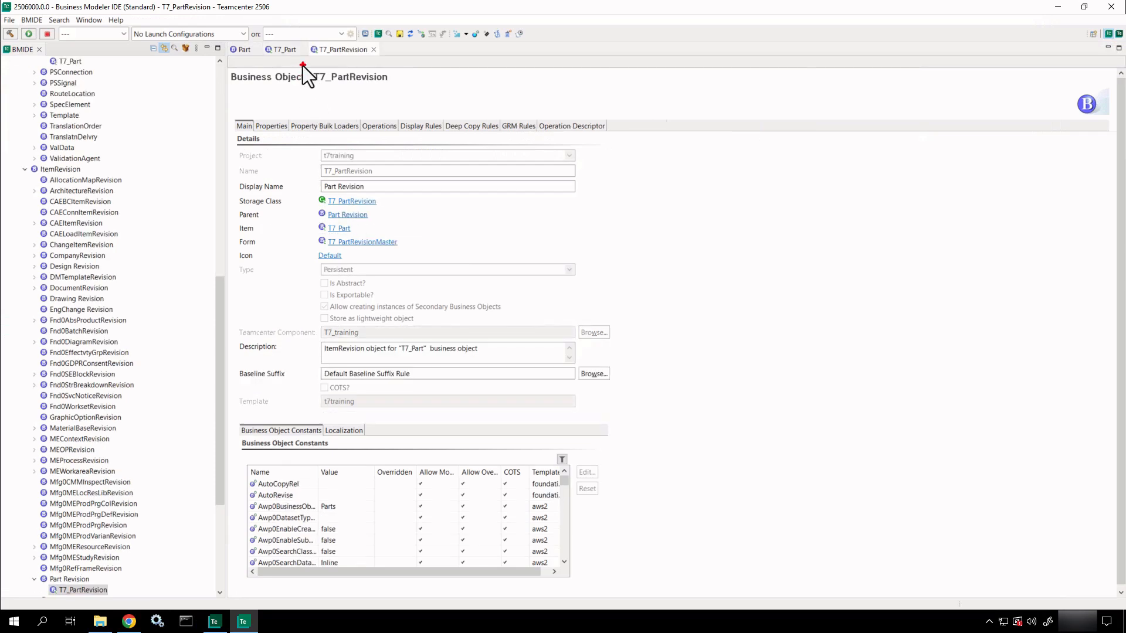
left_click(283, 127)
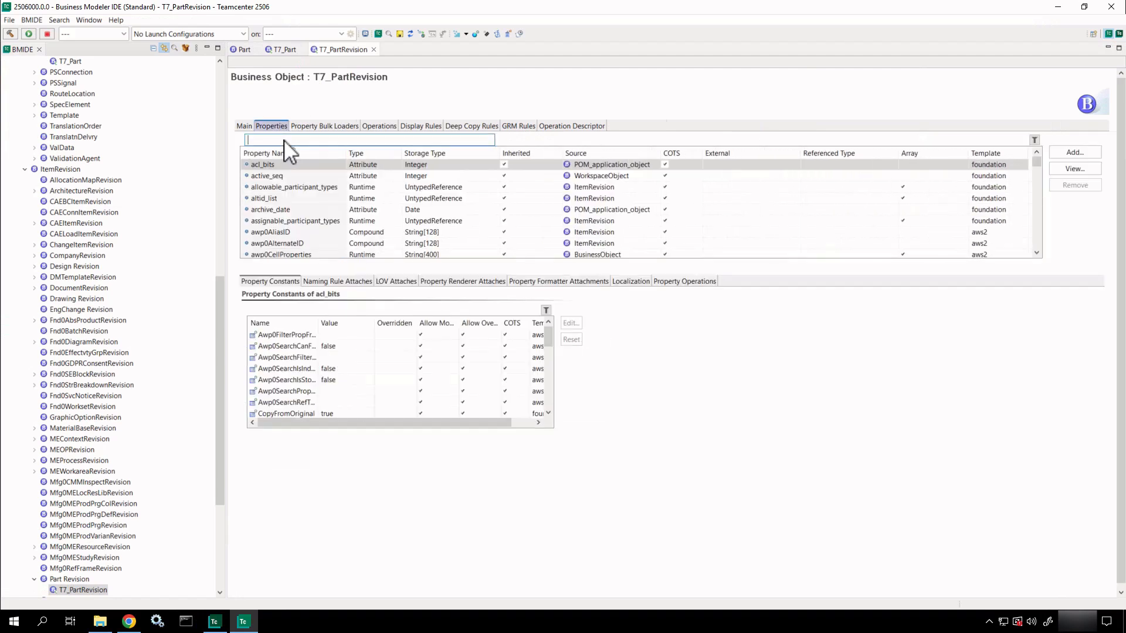
type("T7_")
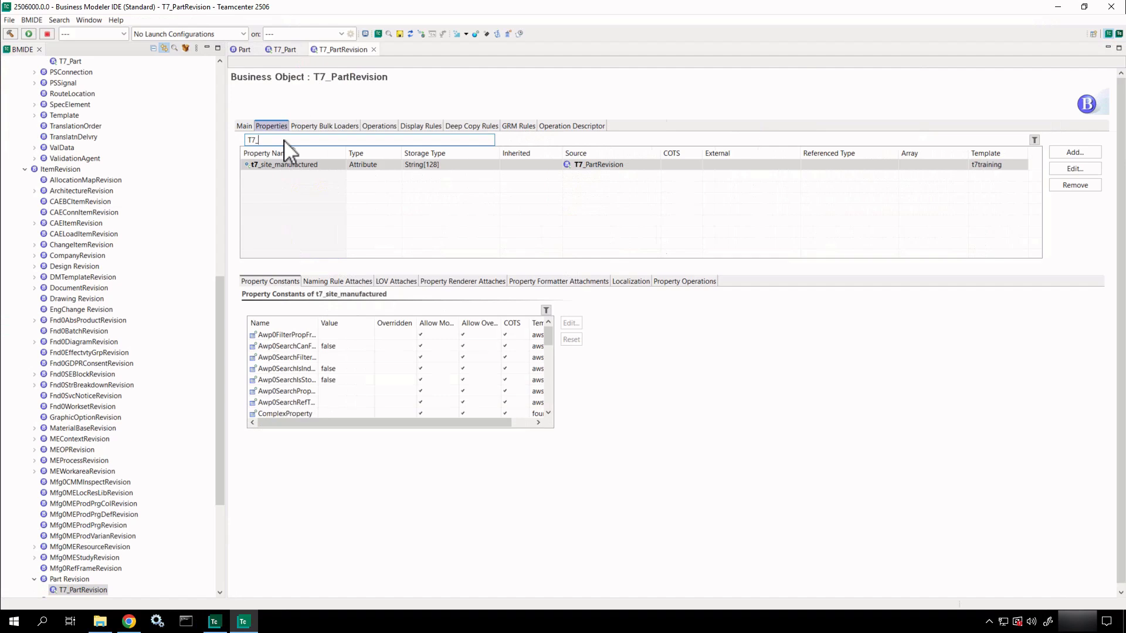
left_click(293, 166)
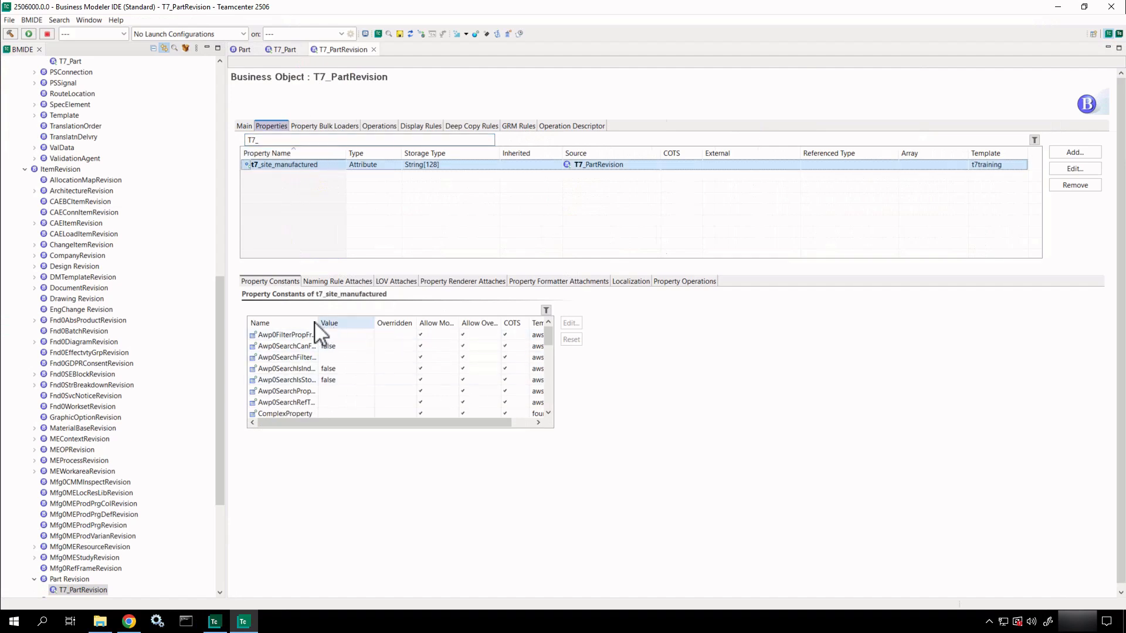
Scroll its Property Constants down to Required, shown as false, and annotate it.
left_click_drag(320, 323, 389, 341)
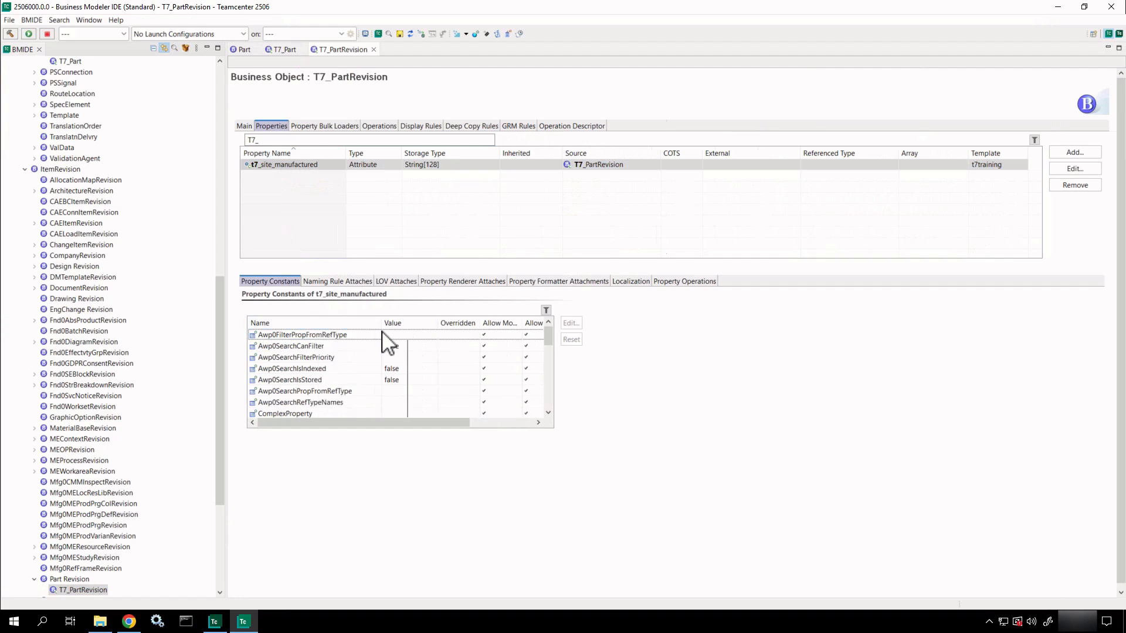
left_click(548, 413)
left_click(548, 413)
left_click(548, 413)
left_click(548, 413)
left_click(549, 413)
left_click(548, 412)
left_click(548, 413)
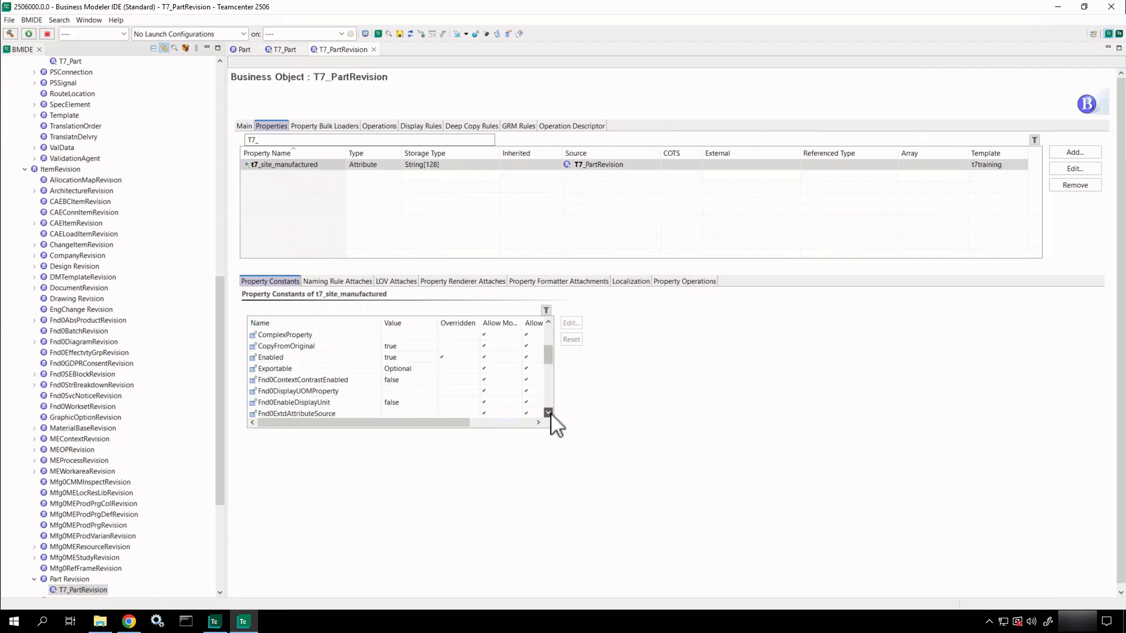
left_click(548, 413)
left_click(548, 413)
left_click(548, 412)
left_click(548, 413)
left_click(548, 413)
left_click(548, 413)
left_click(548, 413)
left_click(548, 413)
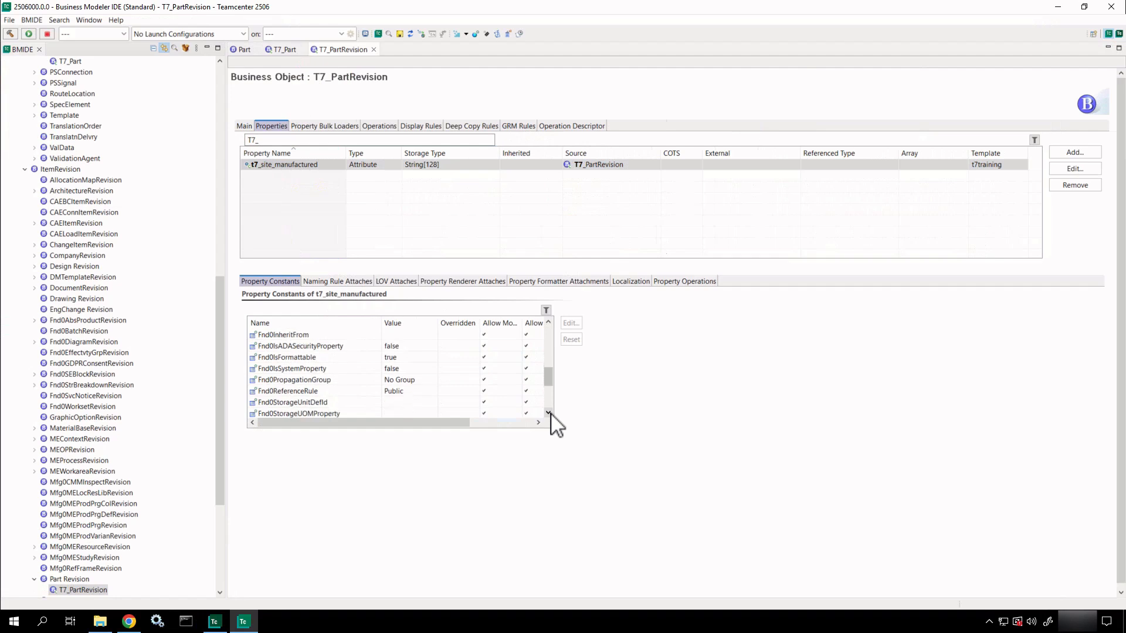
left_click(548, 413)
left_click(548, 412)
left_click(548, 413)
left_click(548, 413)
left_click(548, 412)
left_click(548, 413)
left_click(548, 413)
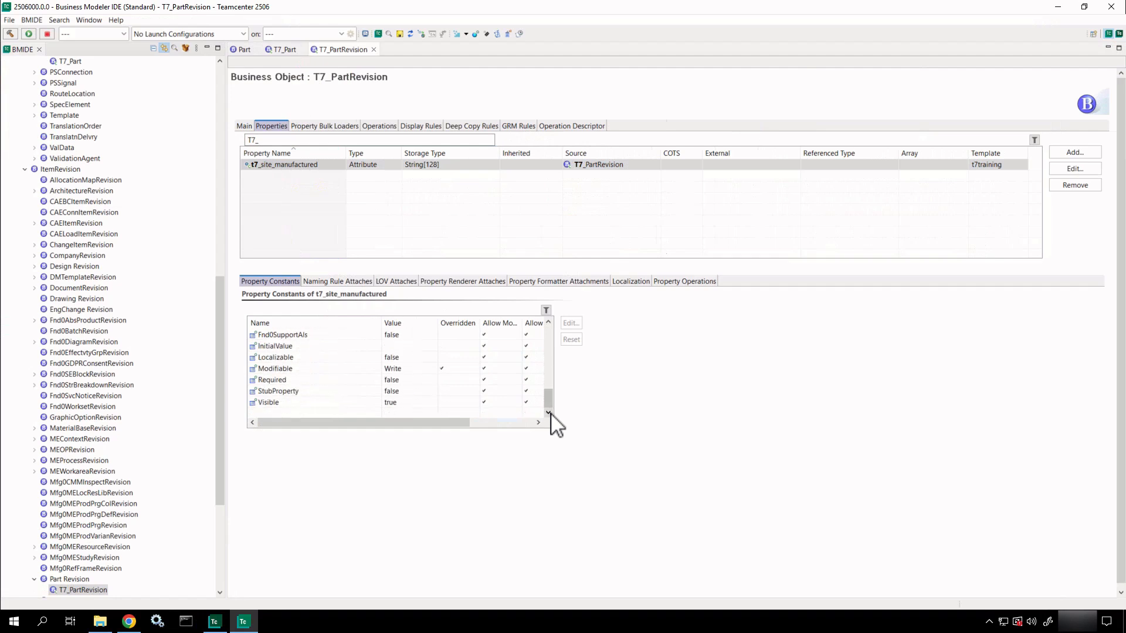
mouse_move(330, 360)
left_mouse_down()
mouse_move(344, 362)
mouse_move(375, 296)
mouse_move(497, 214)
mouse_move(498, 170)
left_mouse_up()
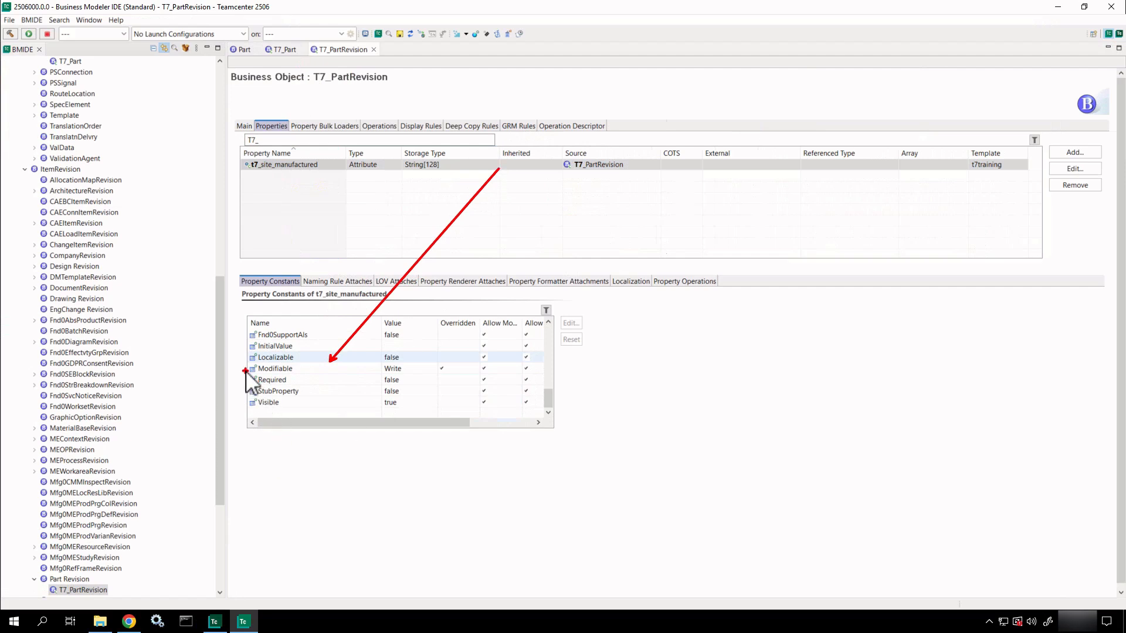
left_click_drag(245, 370, 408, 391)
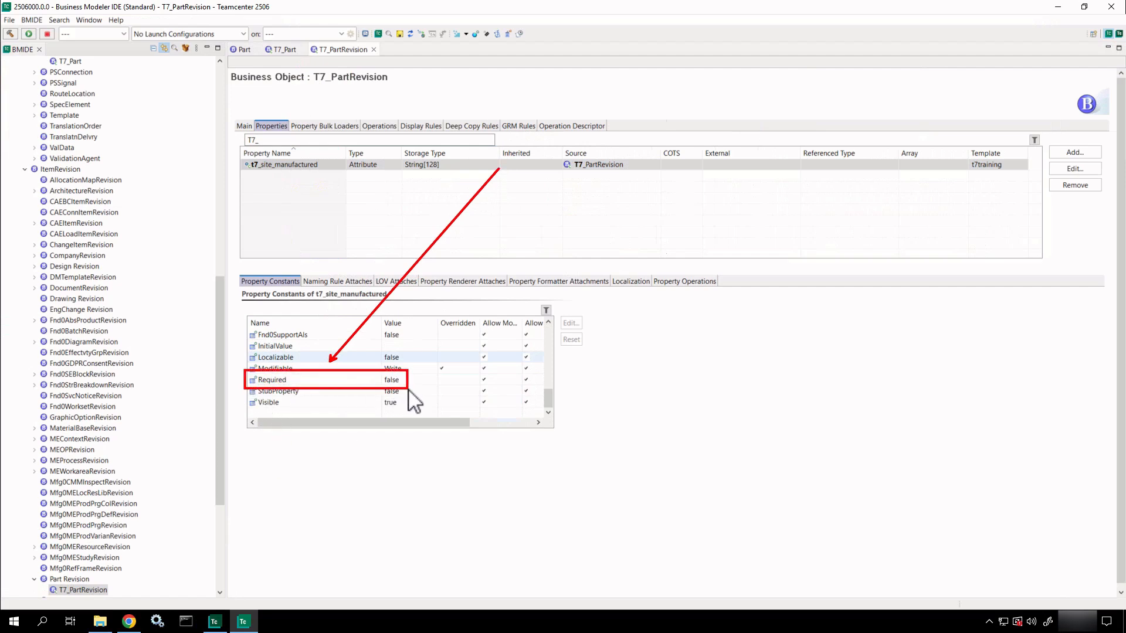
Set t7_site_manufactured's Required constant to true, adding it to the create descriptor.
double_click(335, 380)
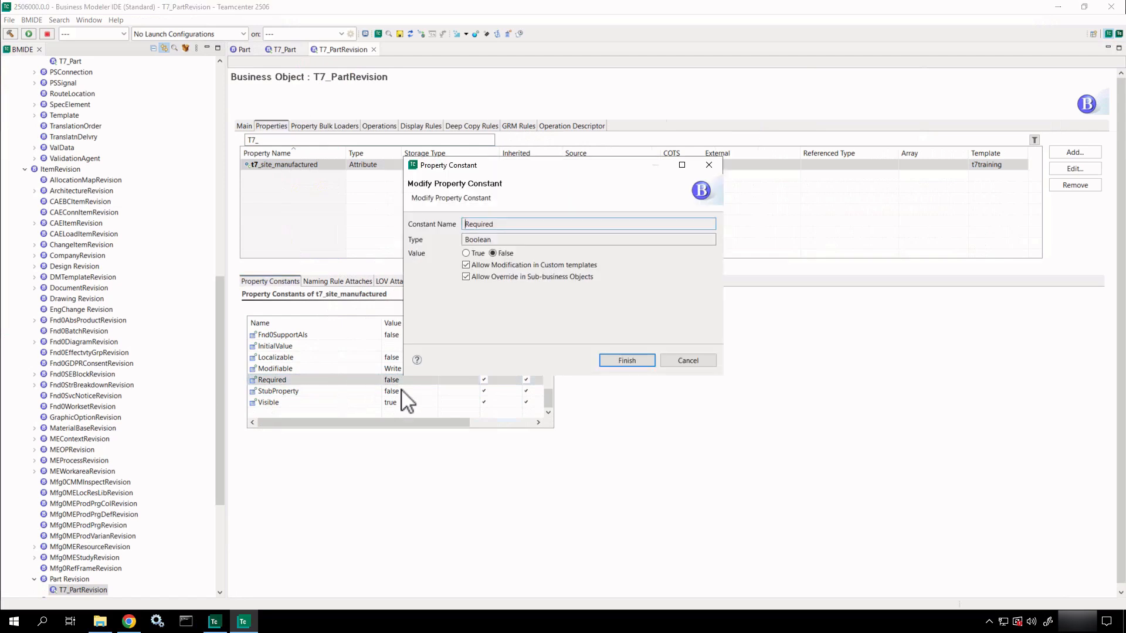
left_click(466, 252)
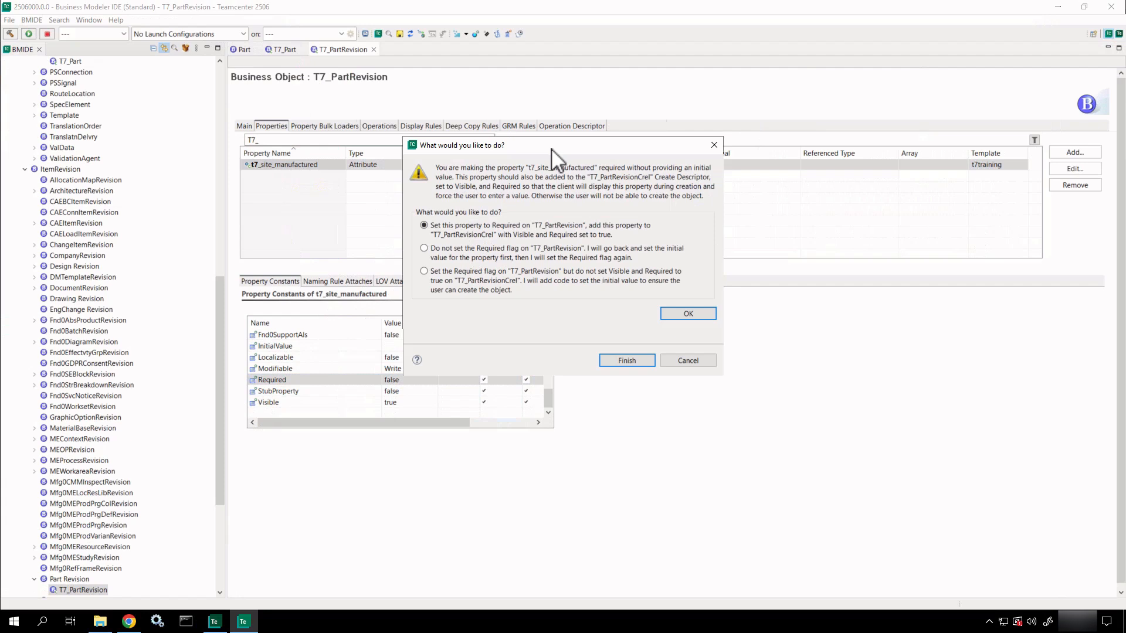
left_click_drag(551, 149, 497, 251)
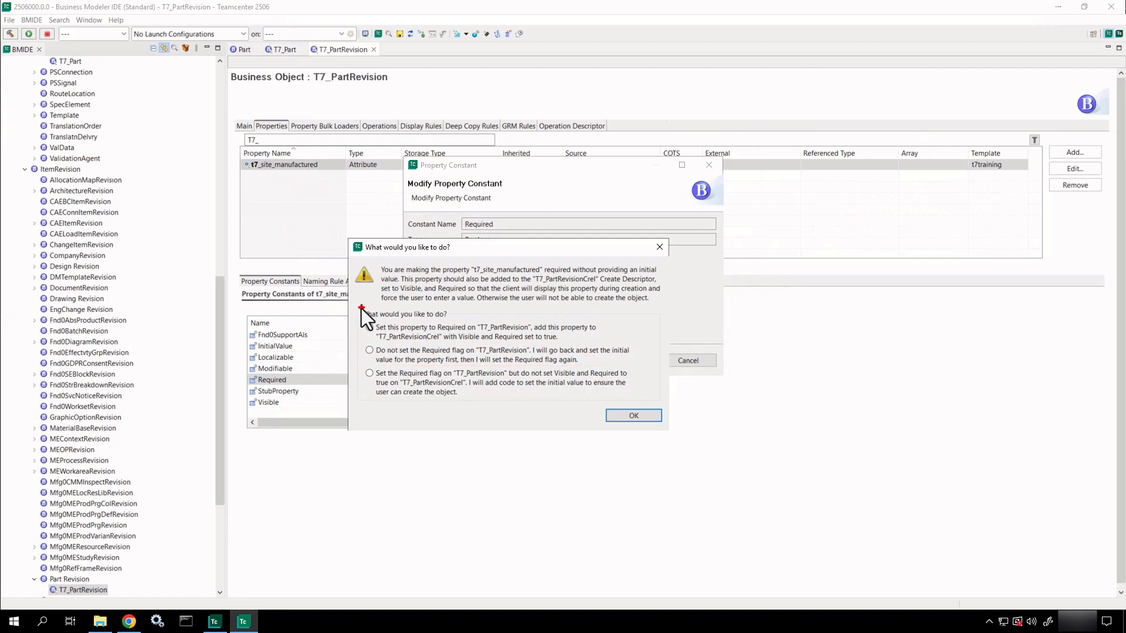
left_click_drag(357, 315, 611, 346, "ctrl")
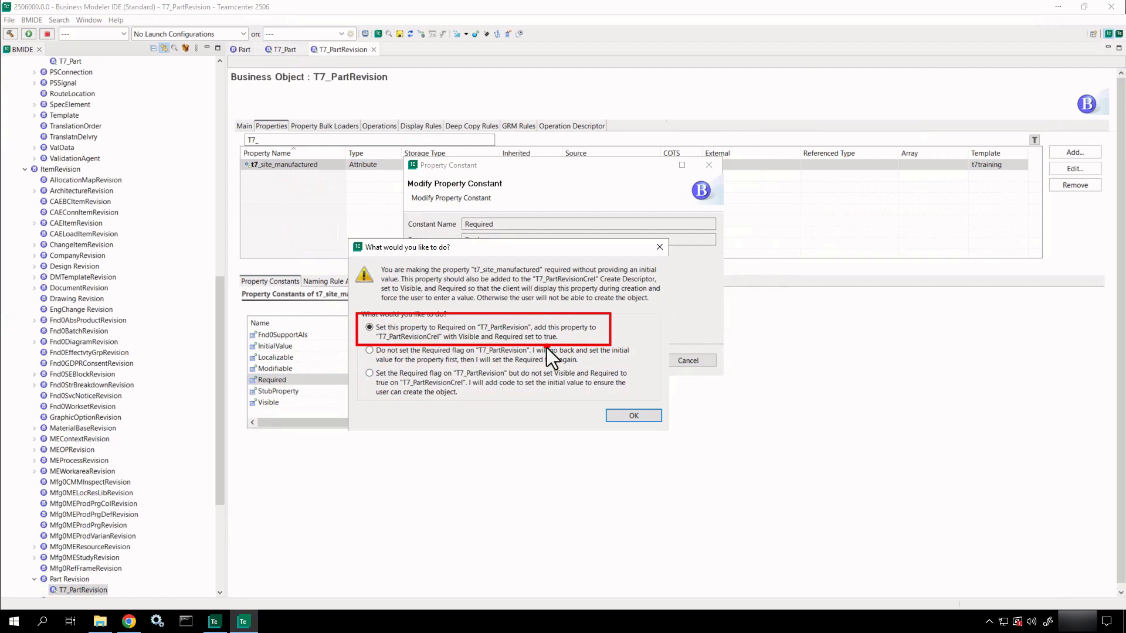
key("Escape")
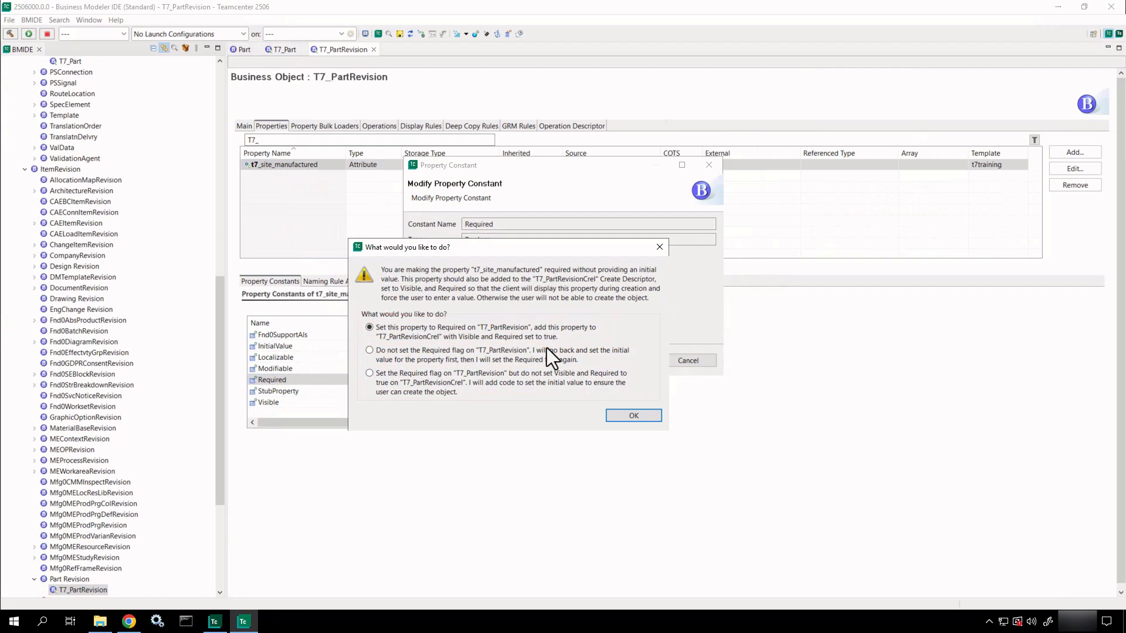
left_click(633, 416)
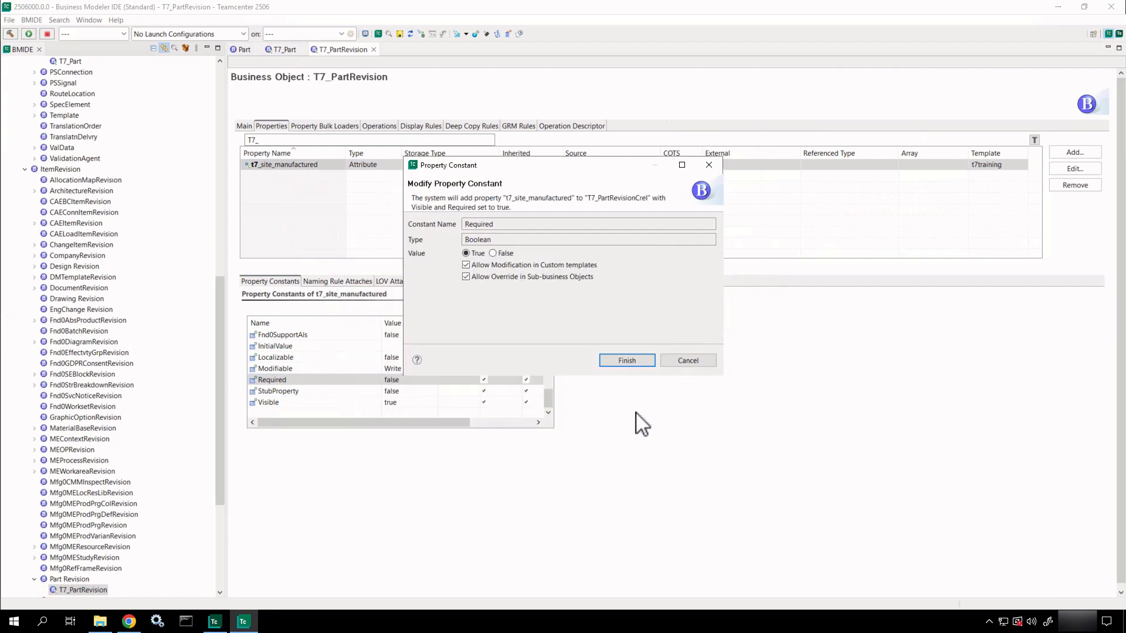
left_click(625, 361)
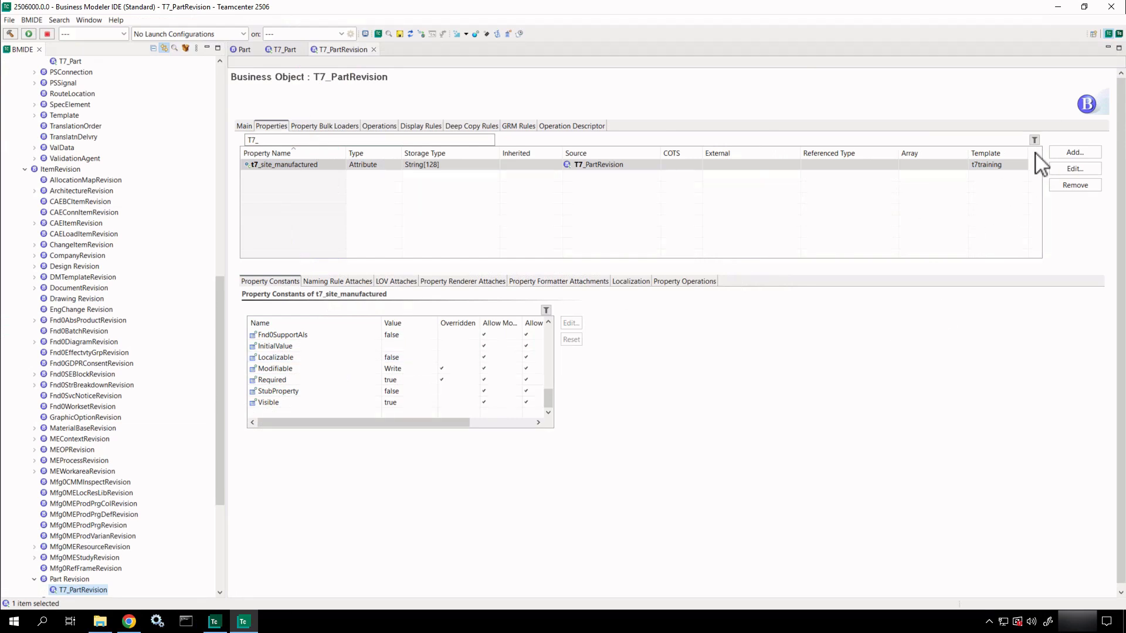
left_click(1053, 157)
left_click_drag(1053, 157, 993, 226)
left_click(1075, 154)
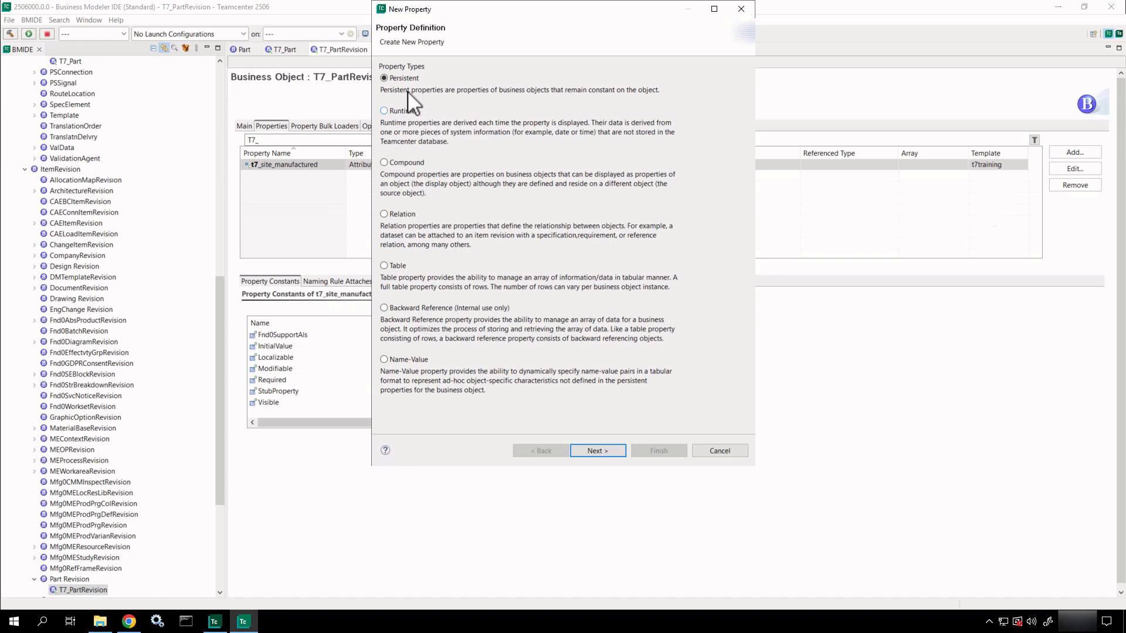
mouse_move(371, 65)
left_mouse_down()
mouse_move(417, 68)
mouse_move(466, 104)
left_mouse_up()
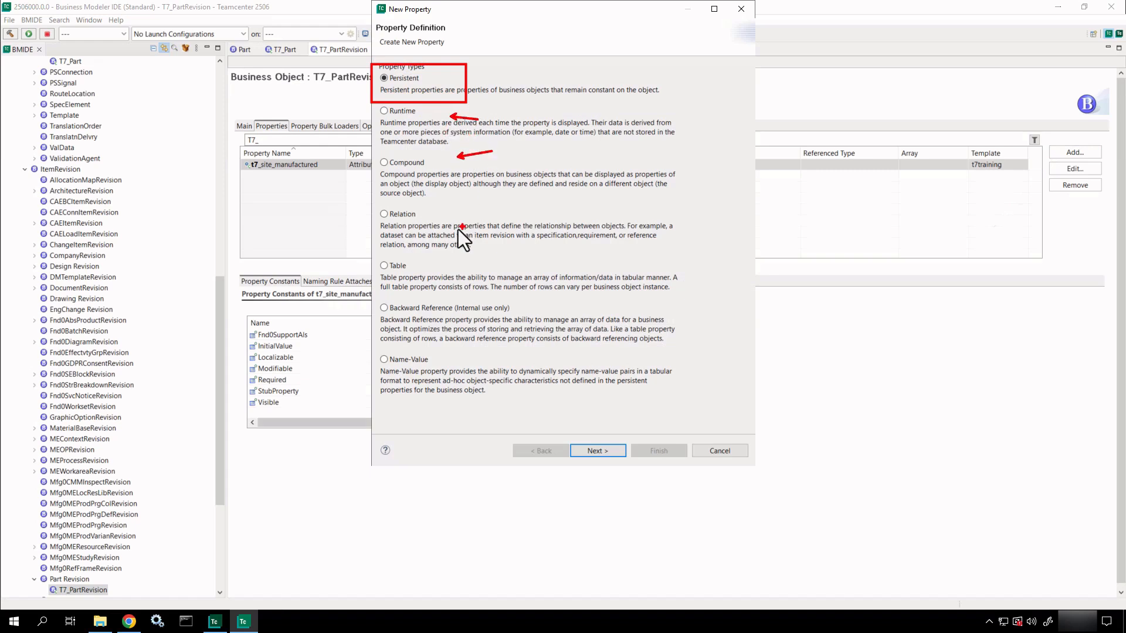
left_click_drag(434, 249, 455, 237)
key("Escape")
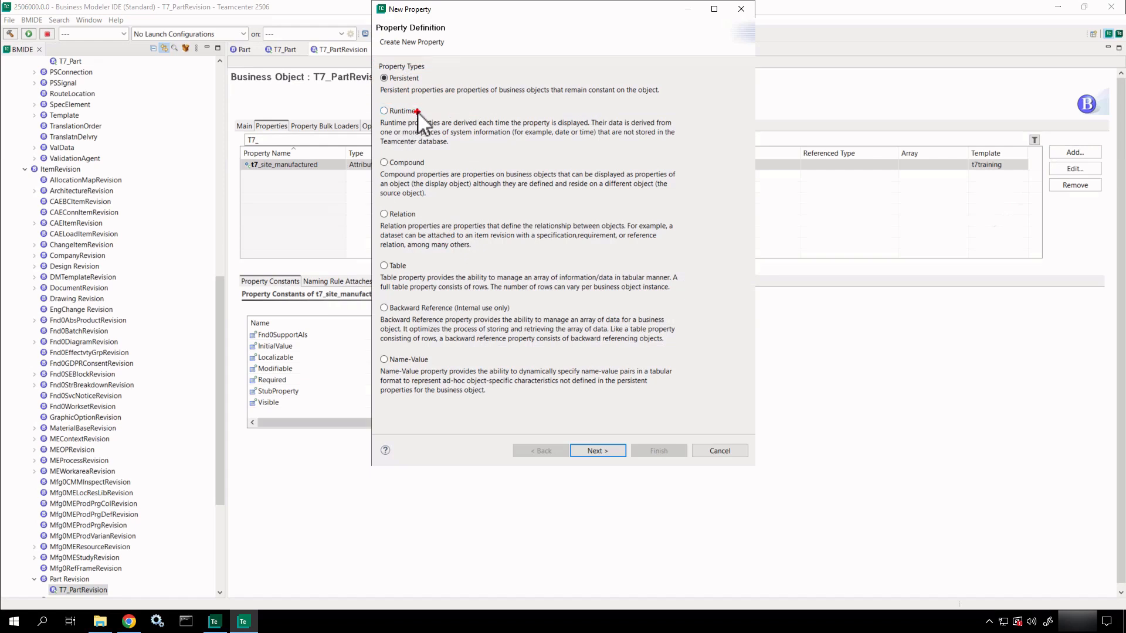
left_click_drag(417, 111, 459, 96)
key("Escape")
left_click(719, 451)
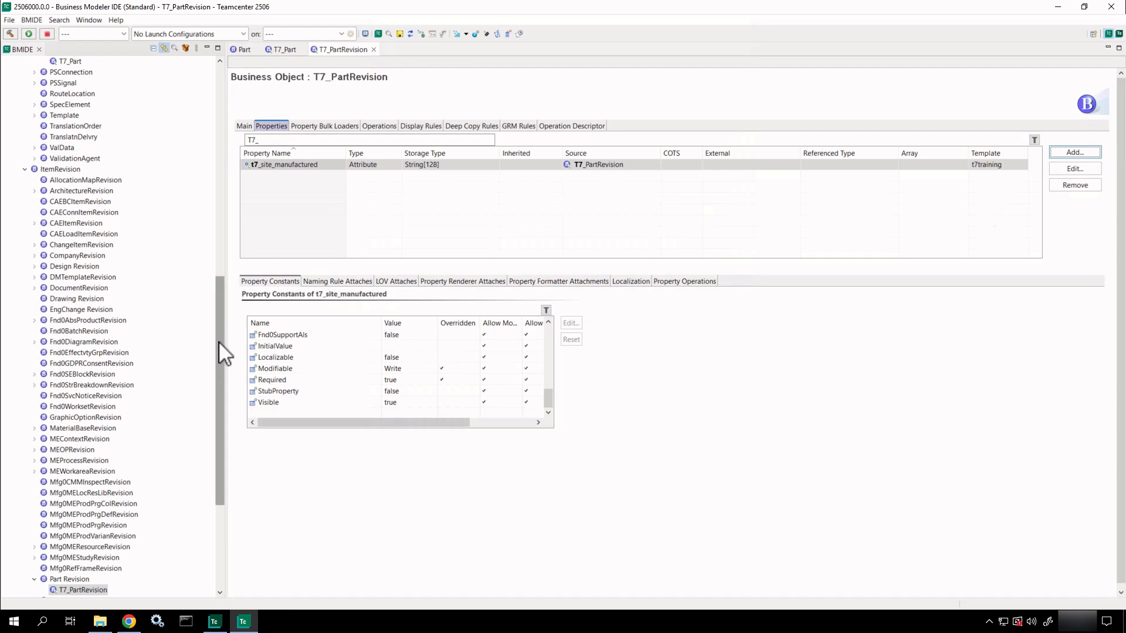
Return to T7_Part's properties and review t7_CageCode's definition without changes.
left_click_drag(218, 340, 212, 466)
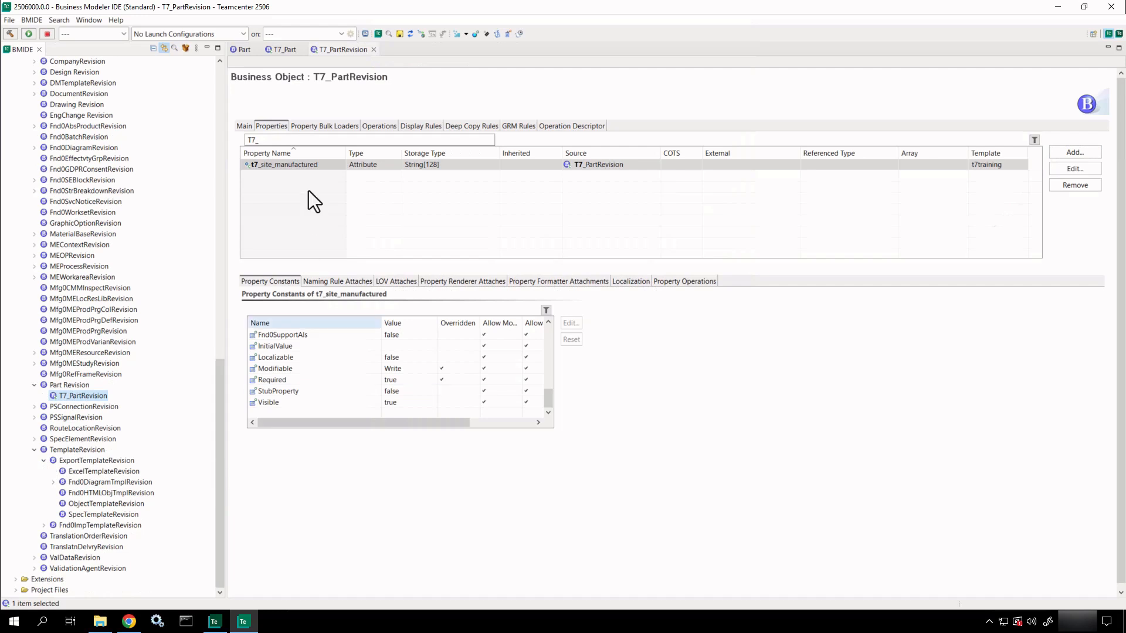
left_click(286, 50)
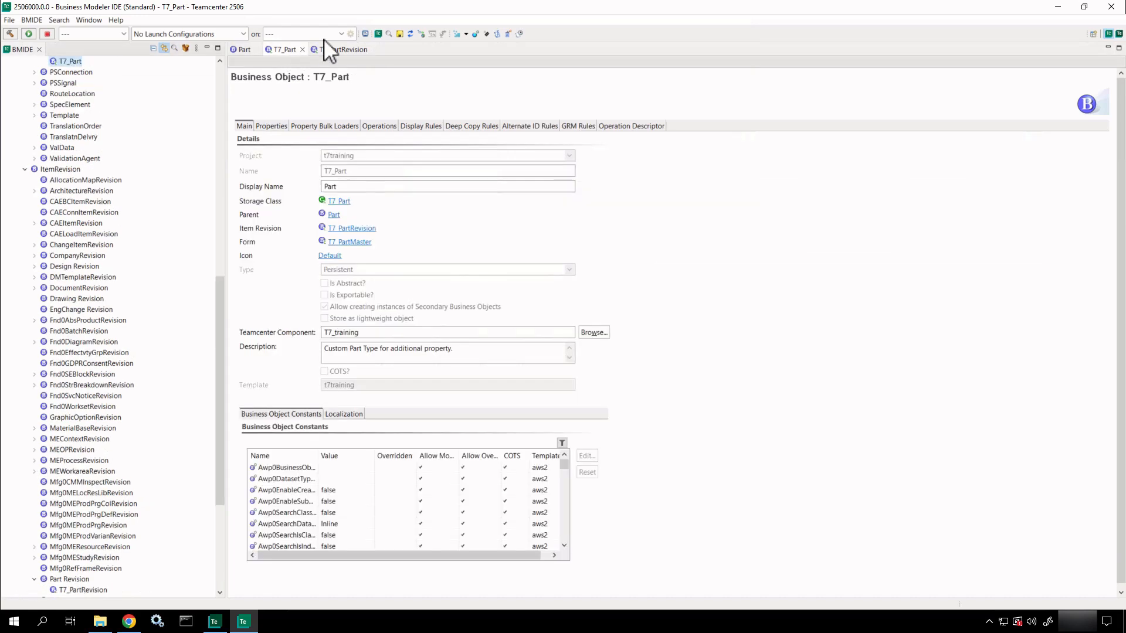
left_click(280, 127)
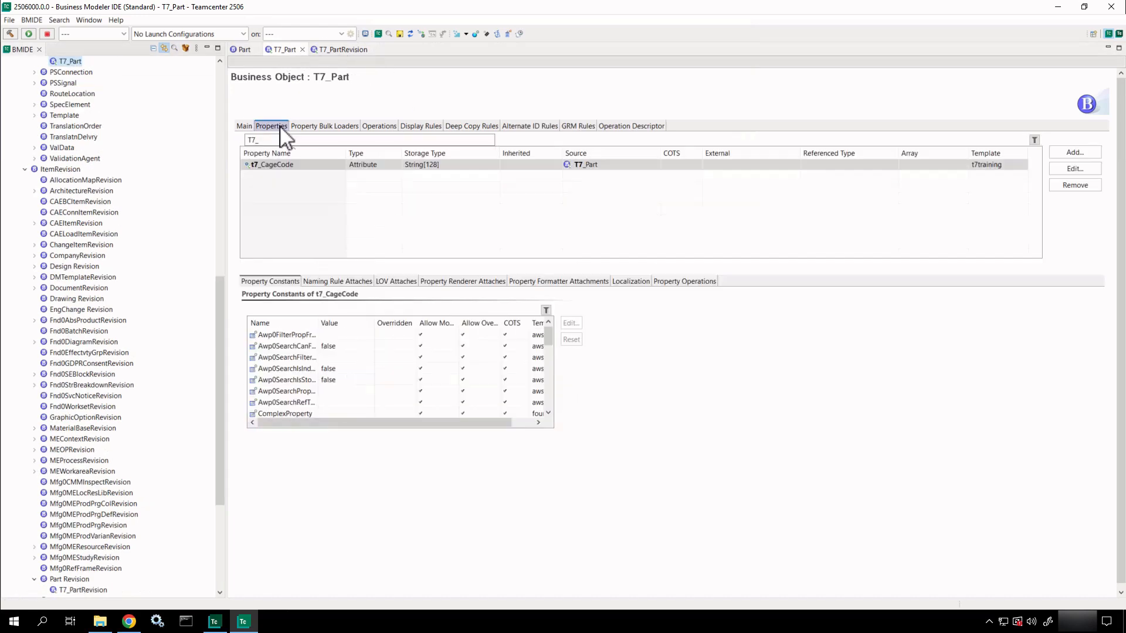
double_click(370, 165)
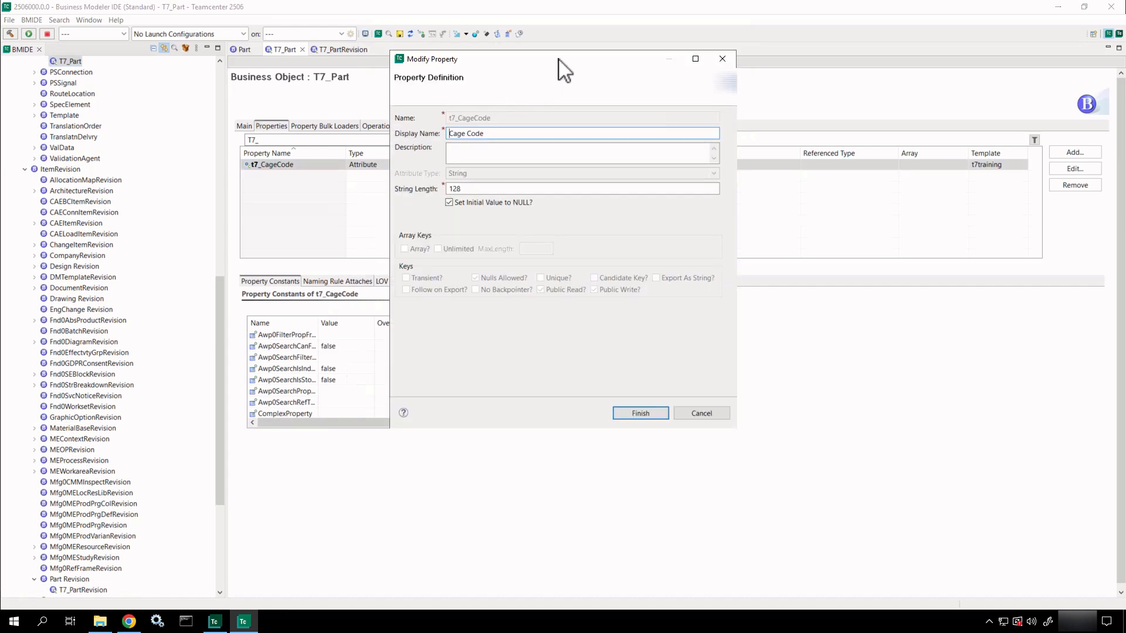
left_click_drag(559, 59, 653, 81)
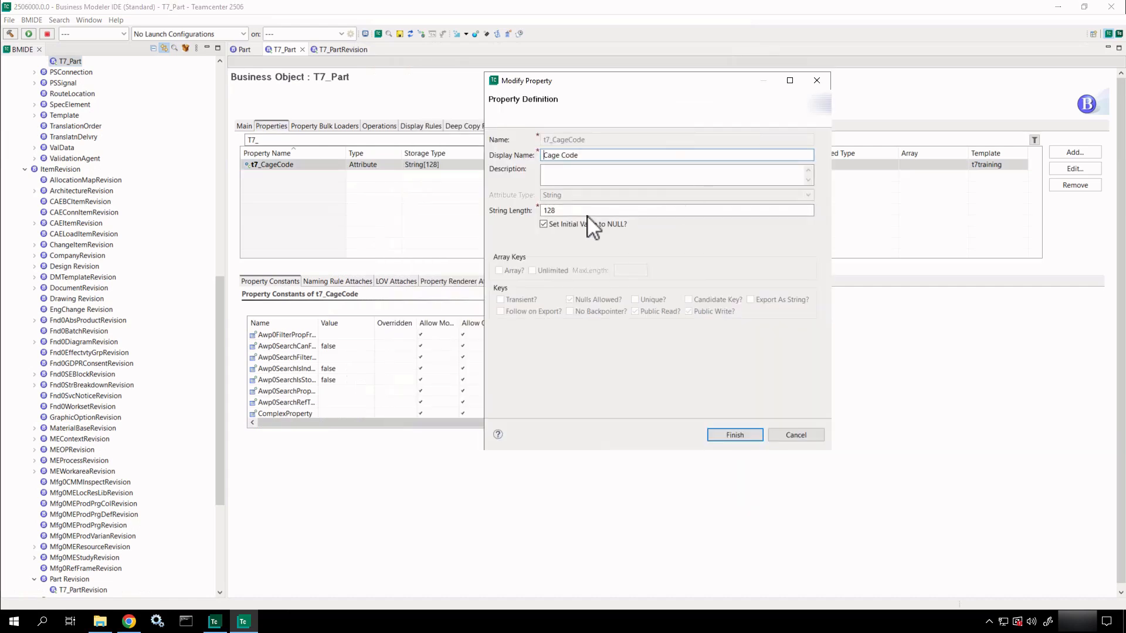
left_click(817, 80)
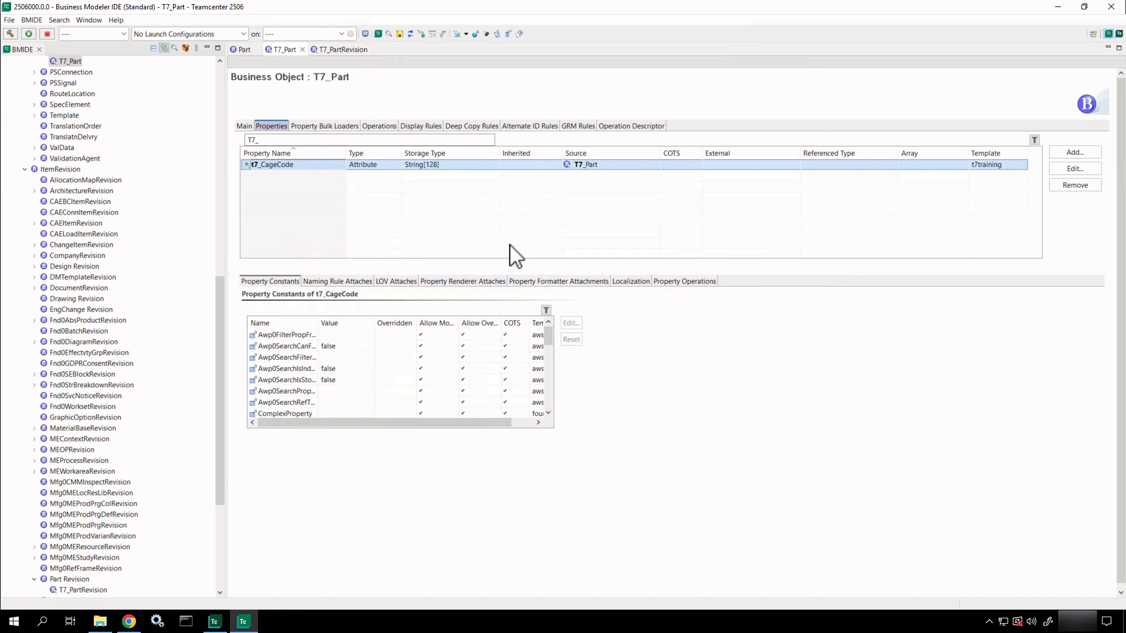
Check t7_CageCode's localized display name and confirm no LOV is attached.
left_click(628, 282)
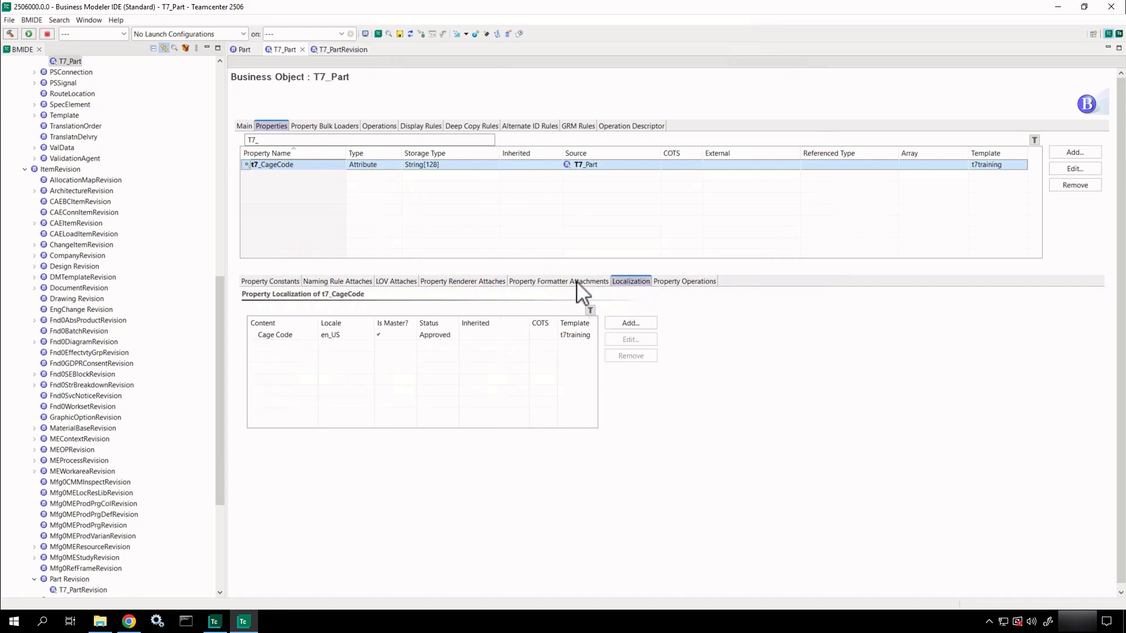
left_click(253, 283)
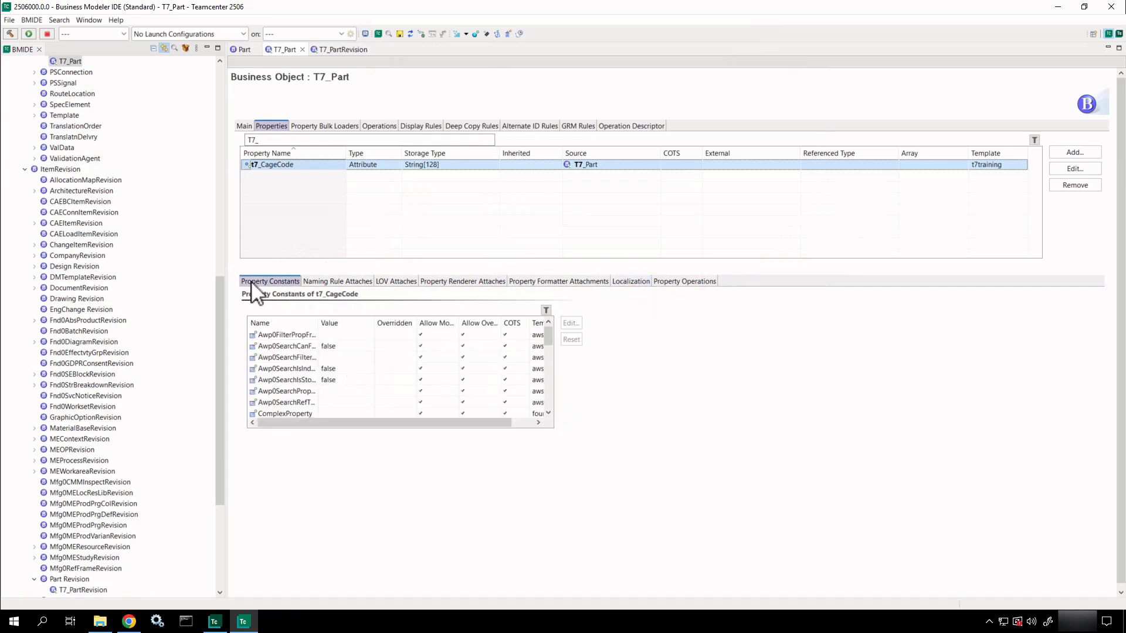
left_click(394, 284)
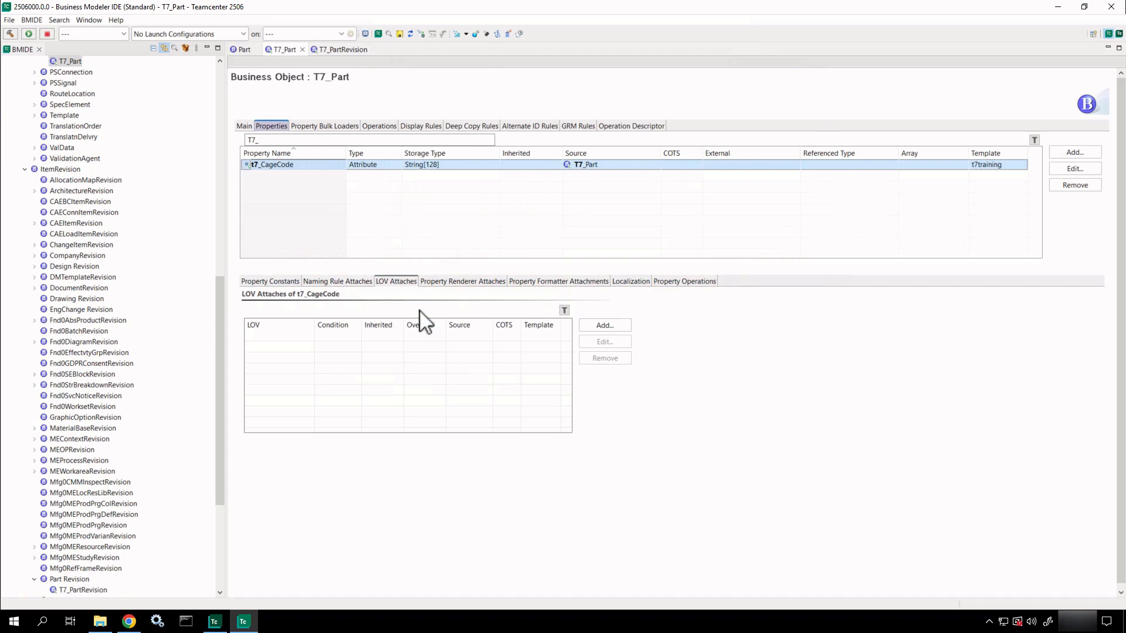
Collapse ItemRevision and expand Extensions to reveal the LOV category.
left_click(25, 169)
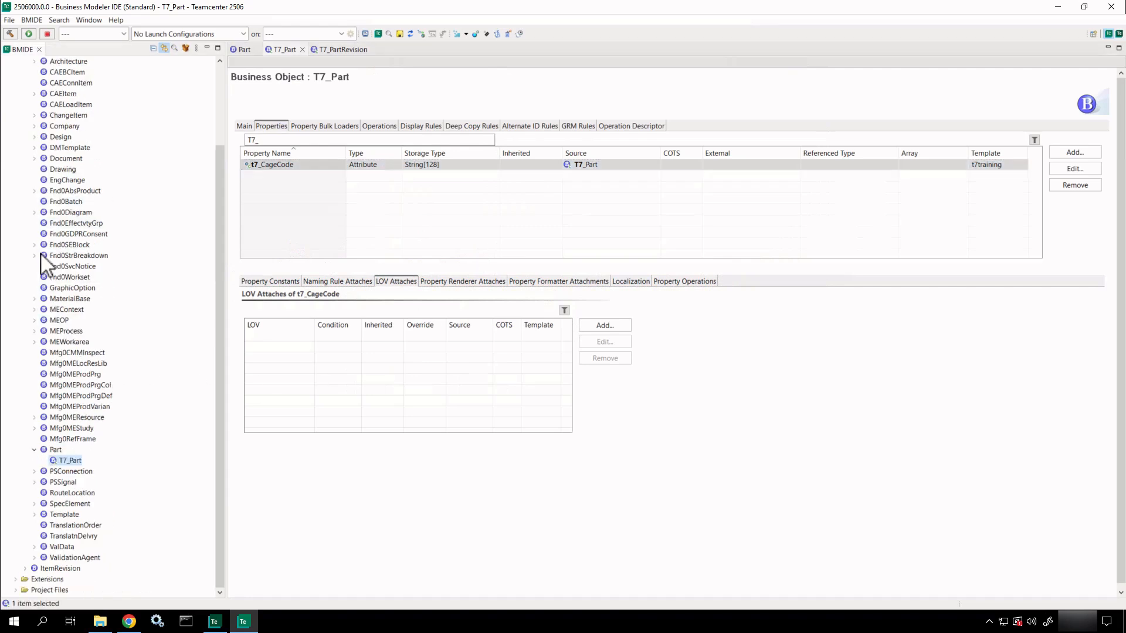
left_click(16, 580)
scroll(64, 513, "down", 1)
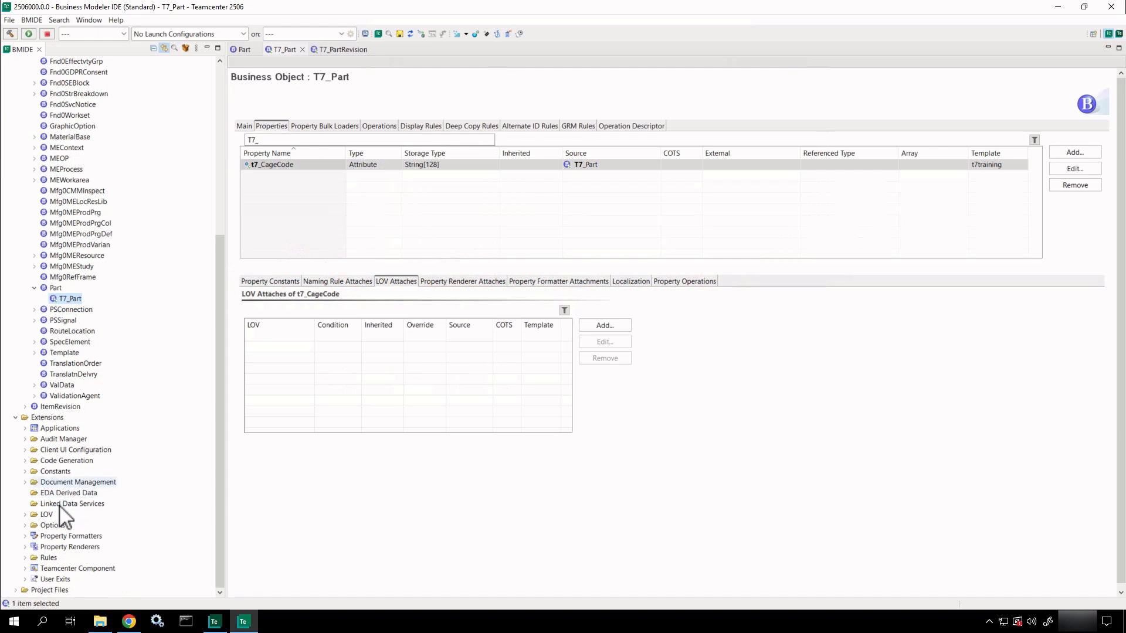
left_click(48, 515)
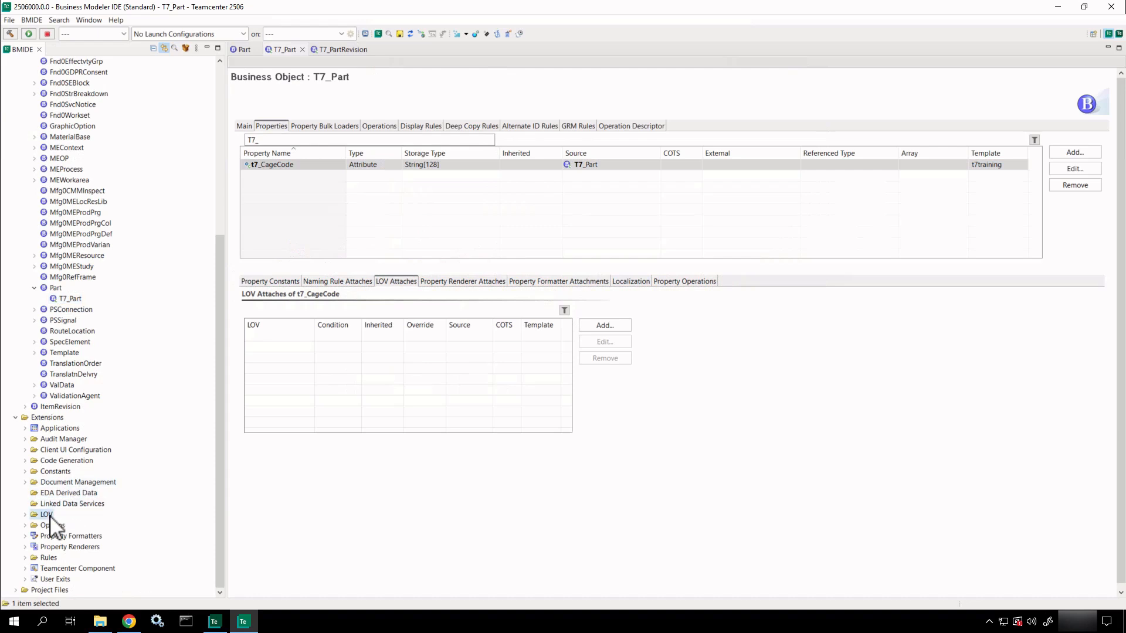
right_click(50, 516)
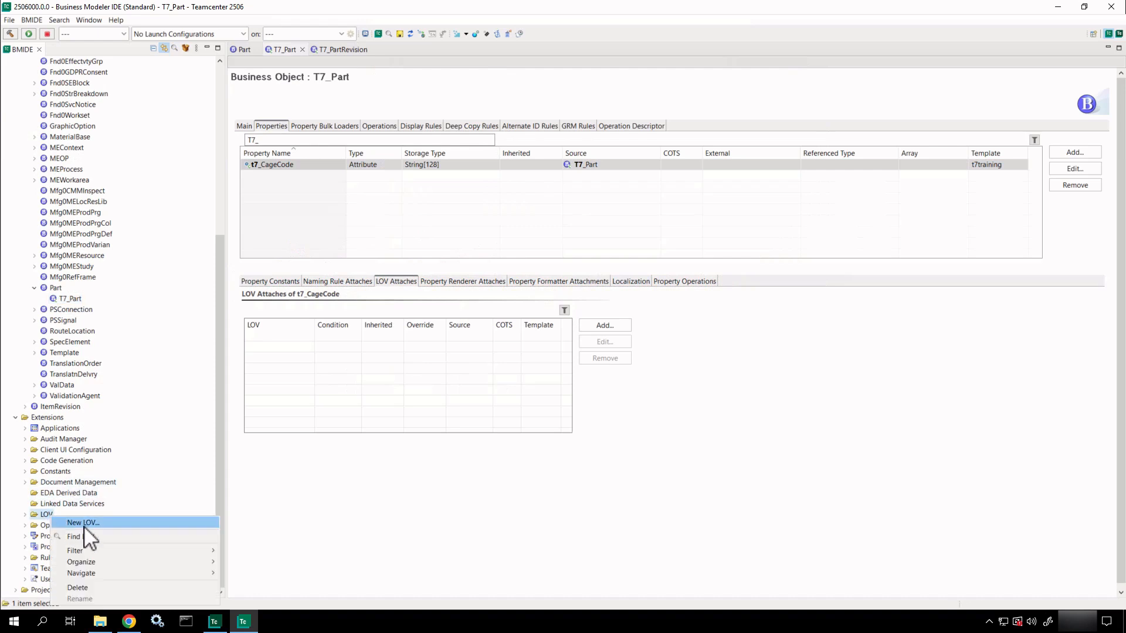
left_click(391, 35)
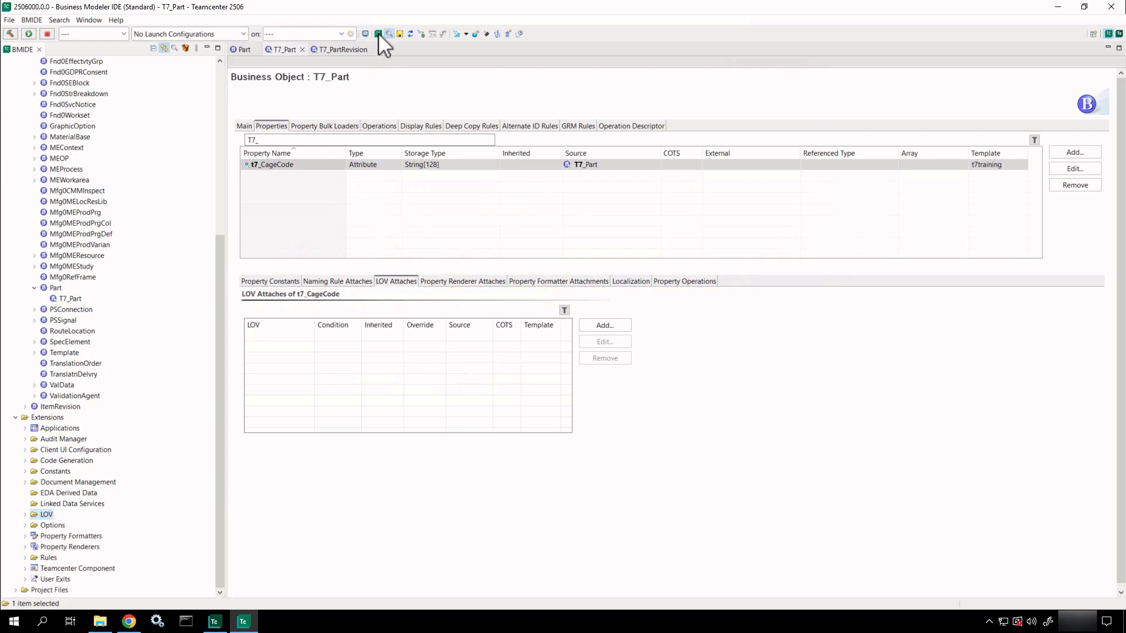
left_click(378, 33)
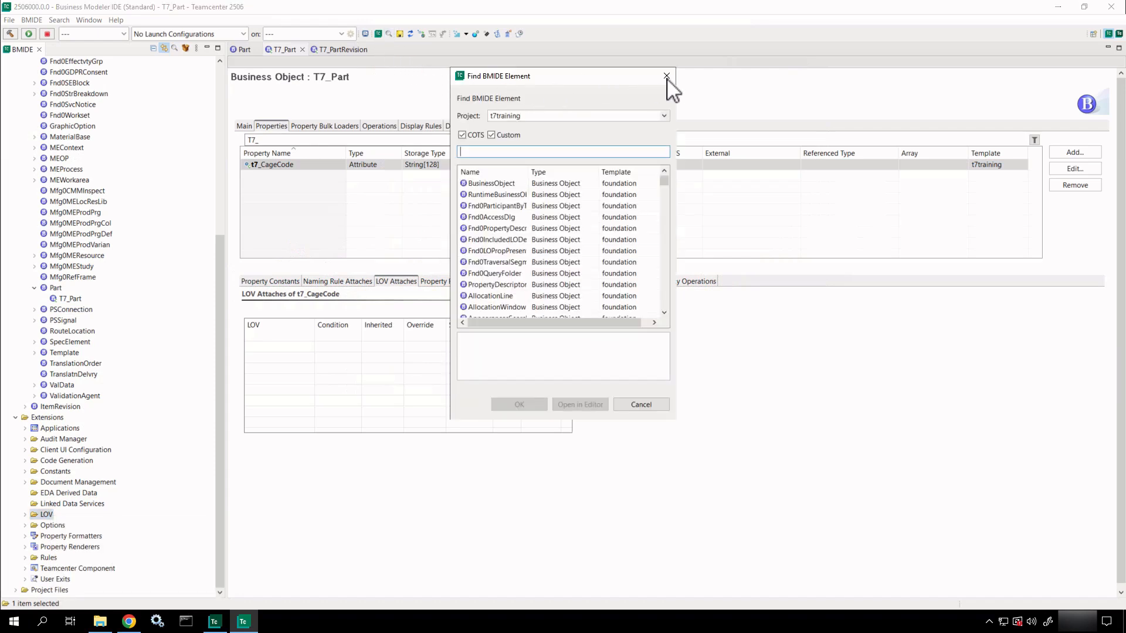
left_click(667, 77)
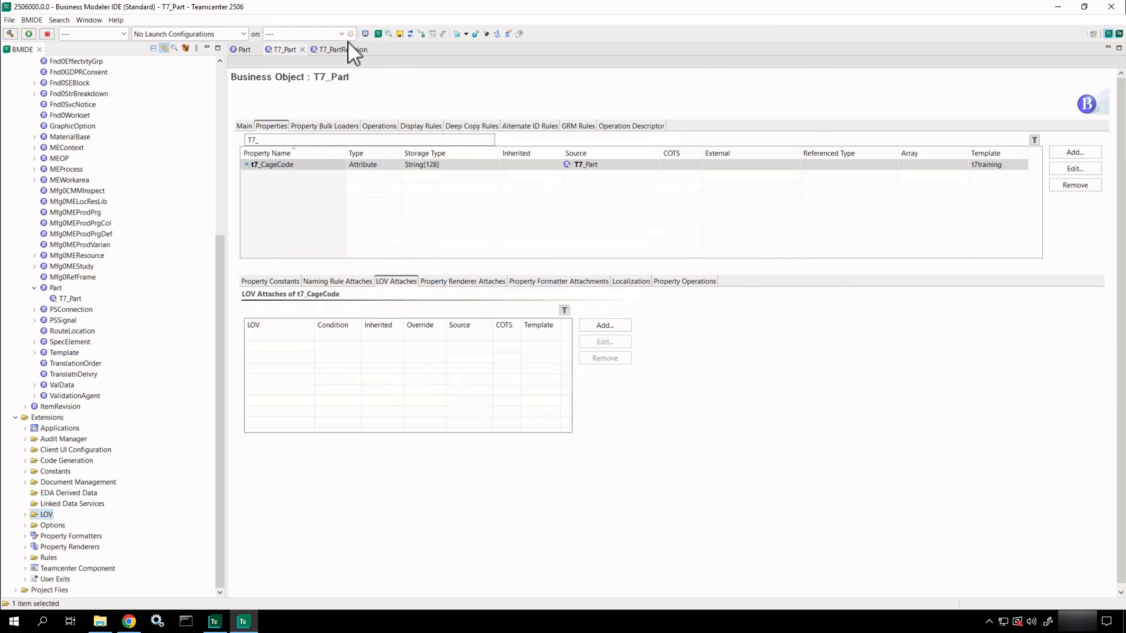
Start a new Classic LOV from the New Model Element wizard filtered on 'lov'.
left_click(379, 34)
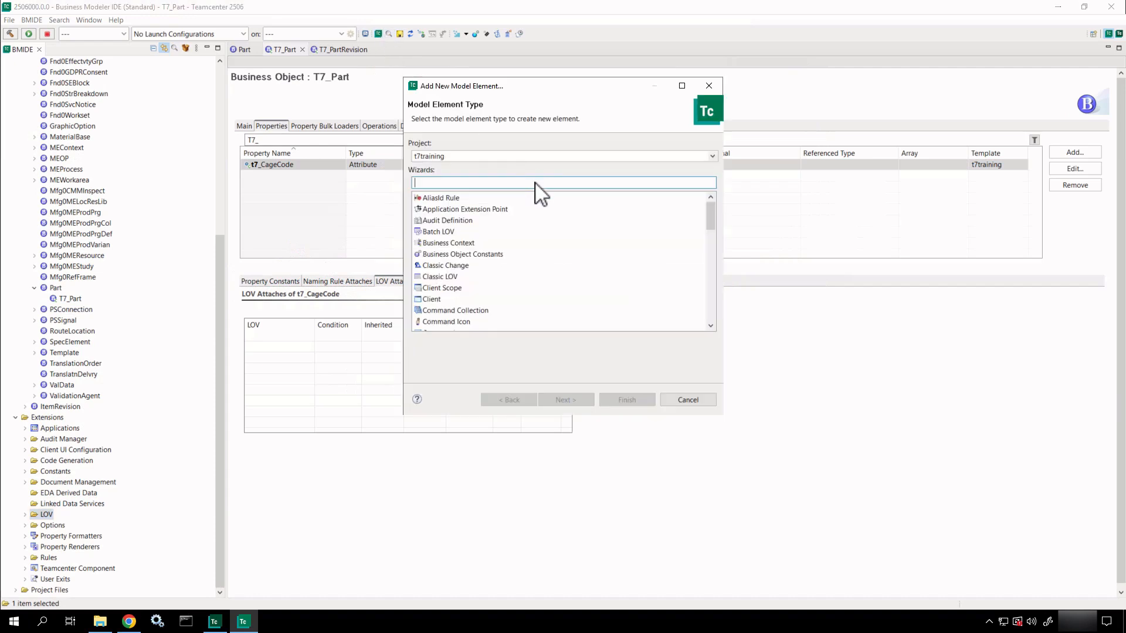
type("lov")
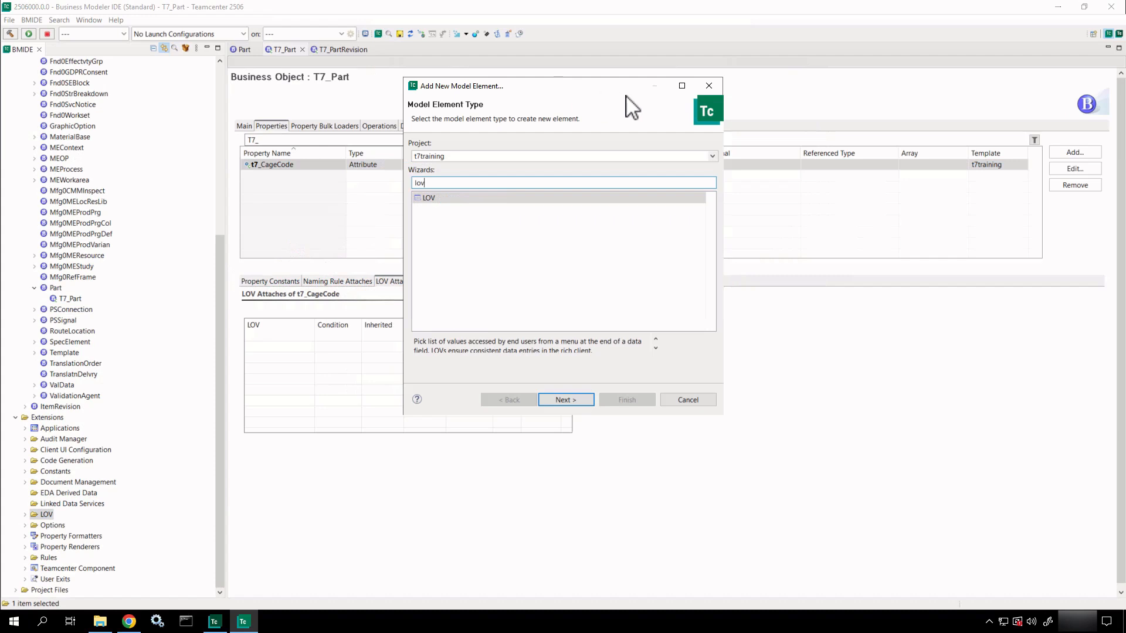
left_click_drag(563, 94, 648, 110)
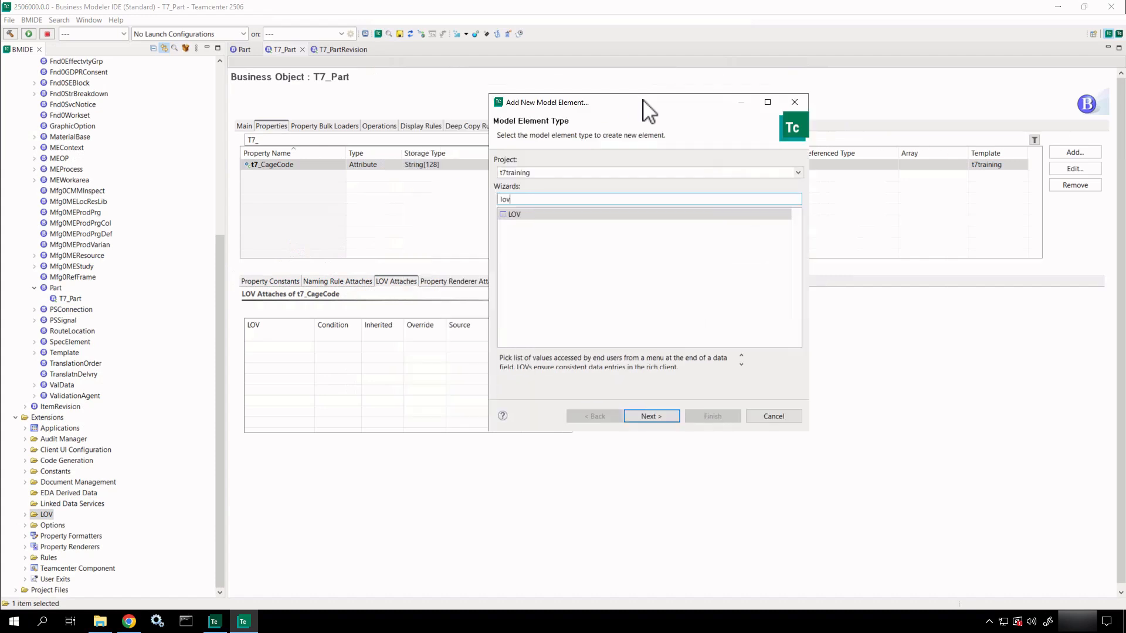
left_click(651, 415)
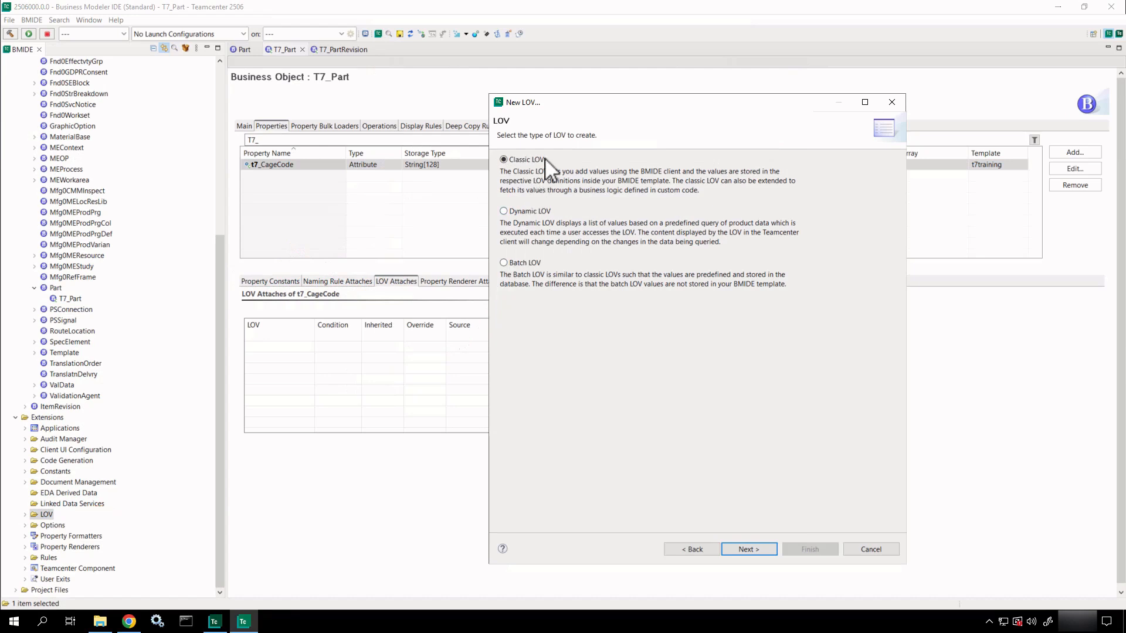
left_click(748, 549)
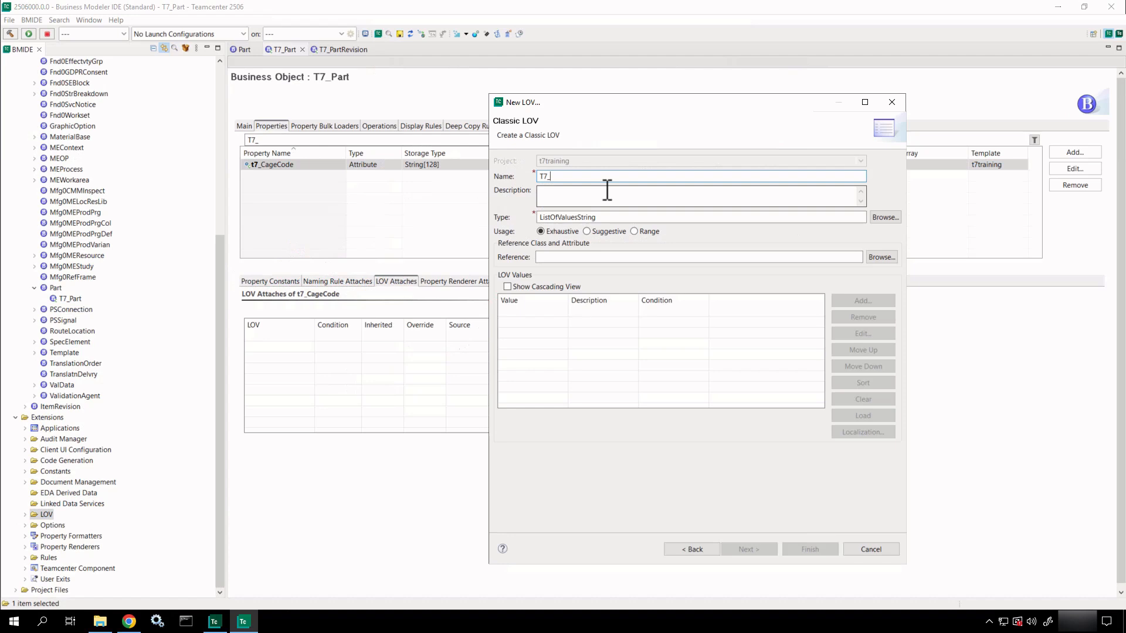
Name the LOV T7_CageCodes with description 'List of cage codes'.
type("CageG")
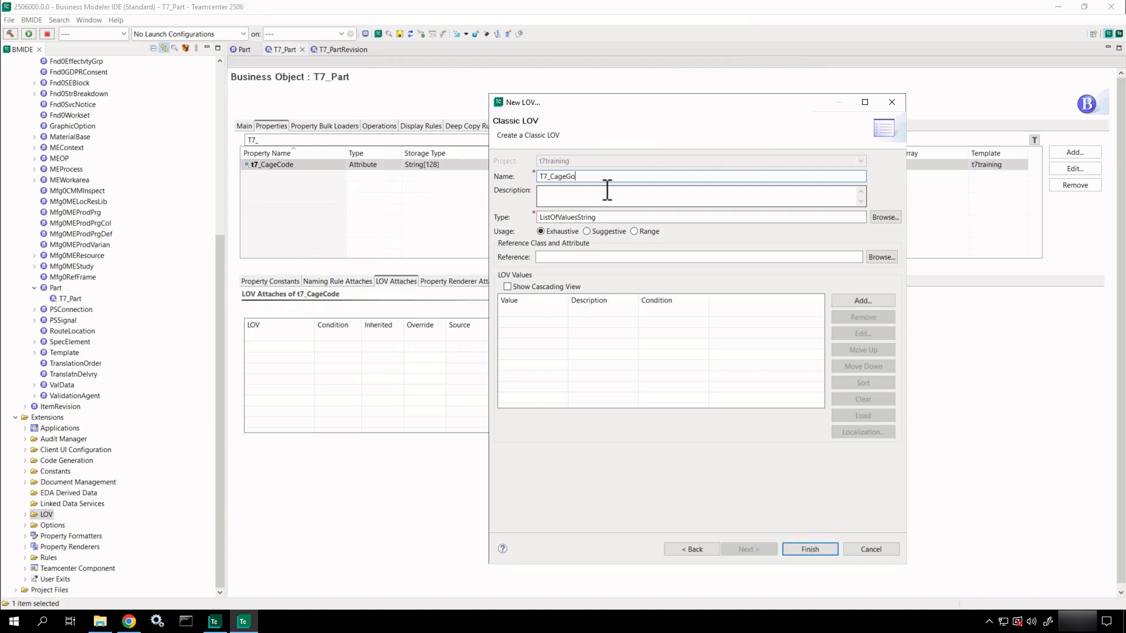
type("odes")
left_click(578, 190)
type("List o")
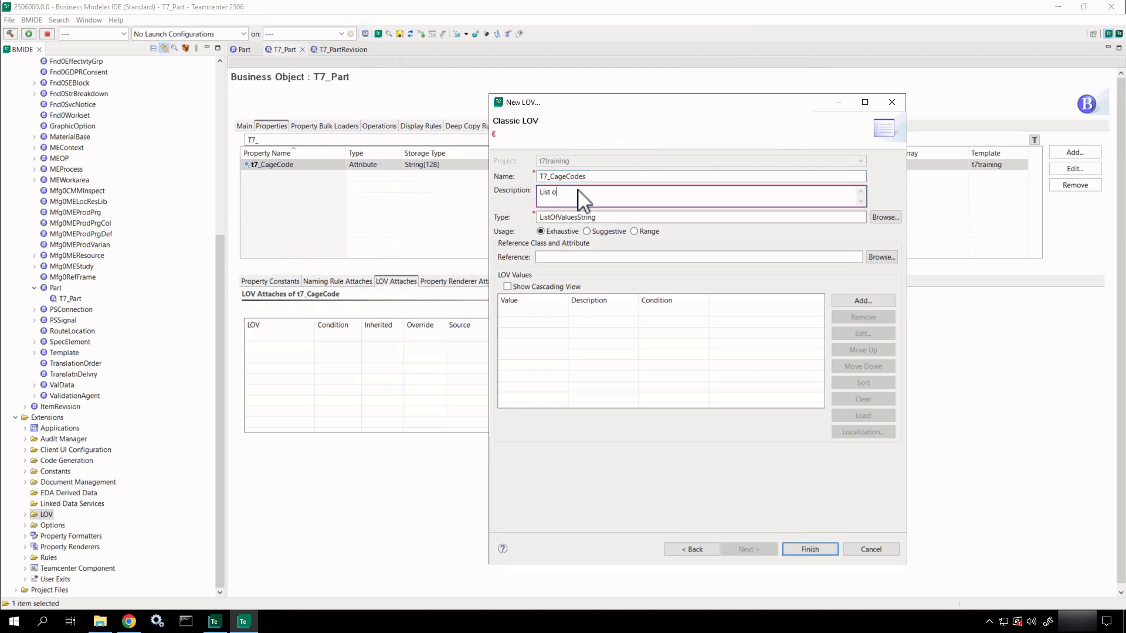
type("f cage codes")
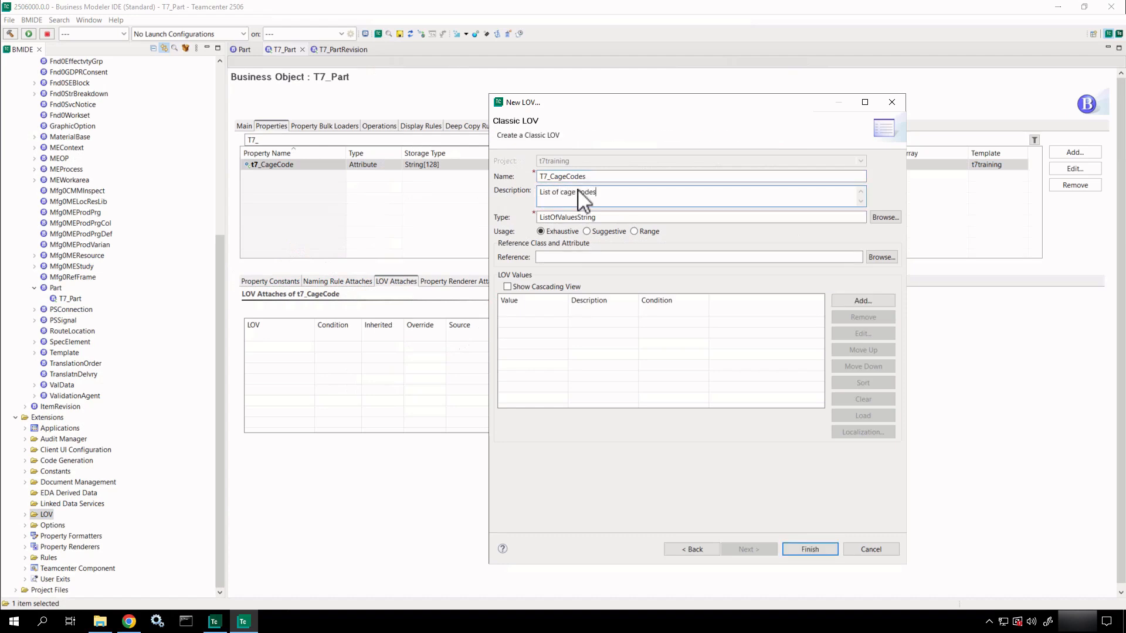
key("ctrl+2")
left_click_drag(607, 215, 643, 197, "ctrl+shift")
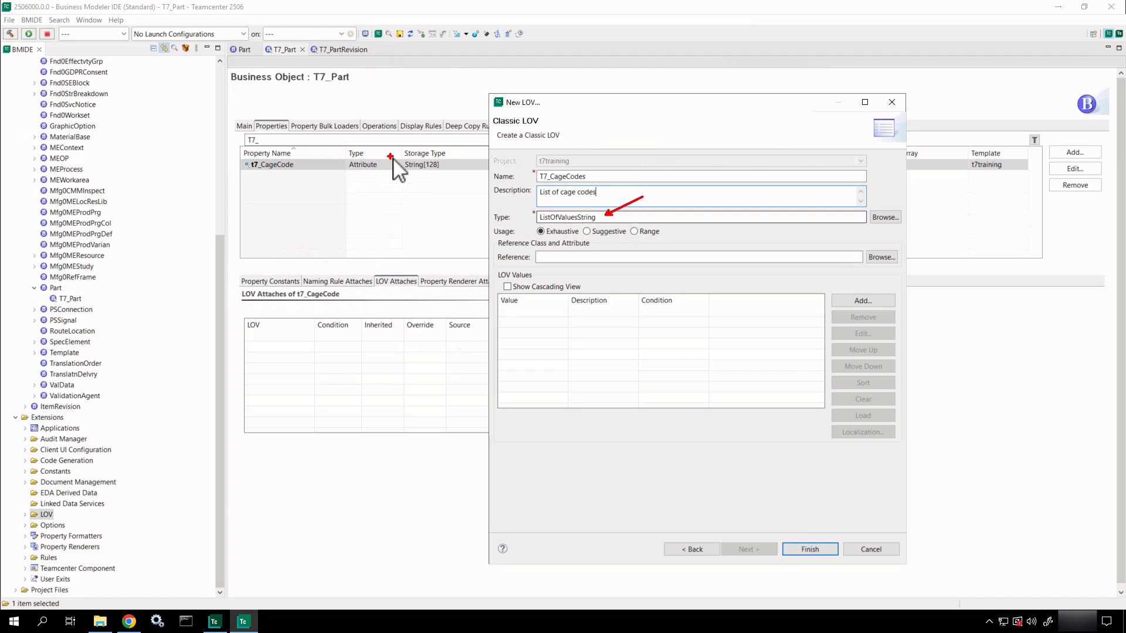
left_click_drag(392, 157, 316, 143, "ctrl+shift")
key("e")
left_click_drag(520, 223, 686, 245, "ctrl")
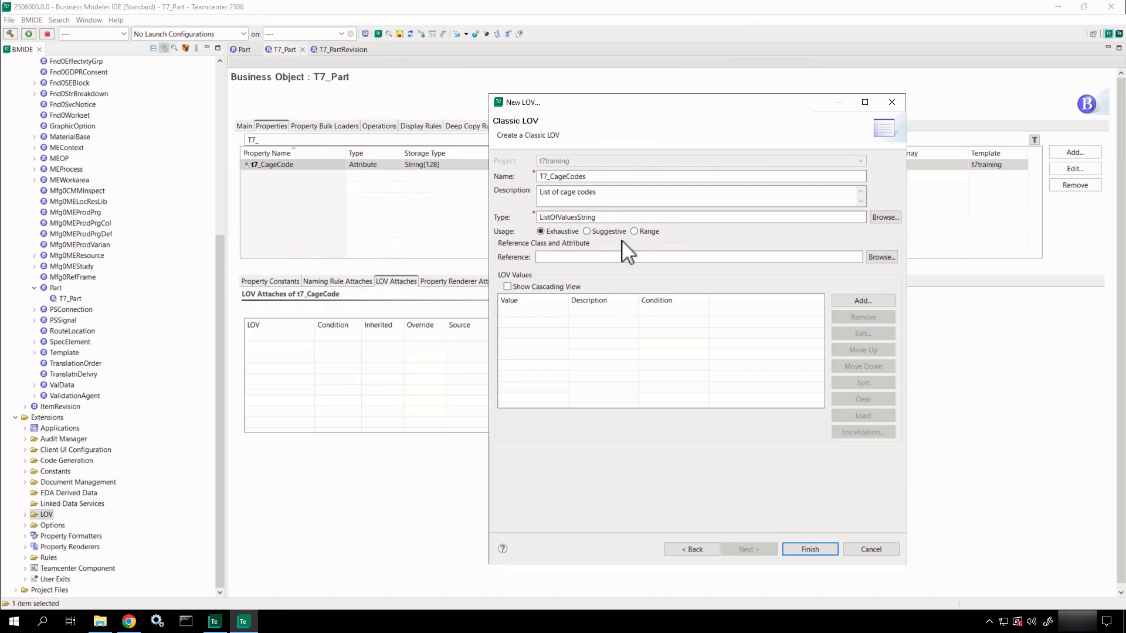
Add LOV value 01 with description 'First Cage'.
left_click(860, 302)
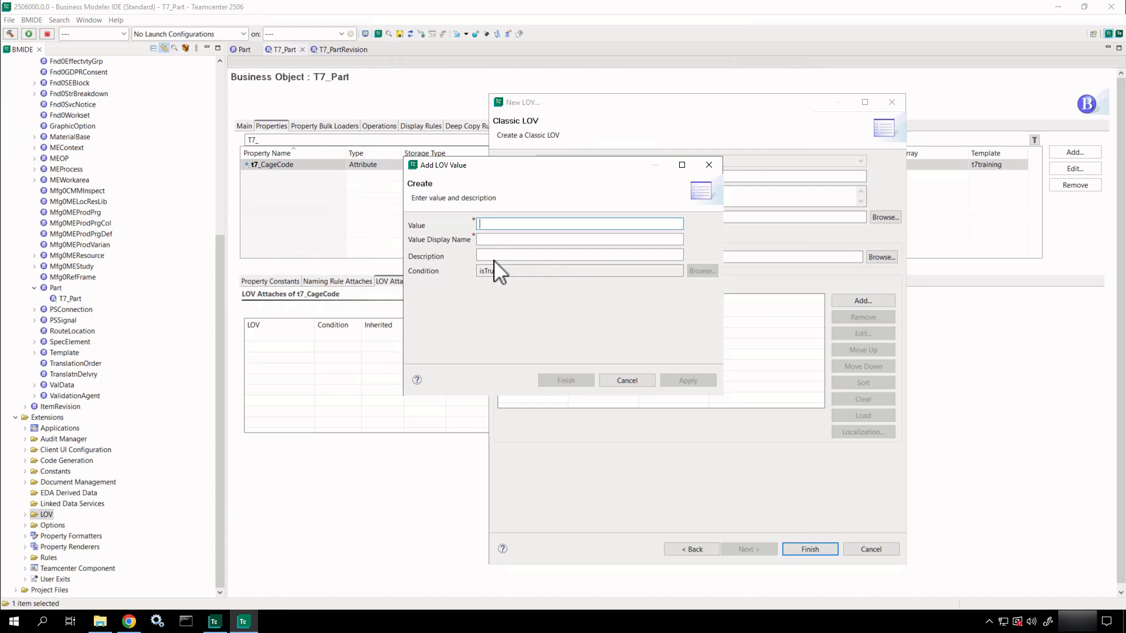
type("01")
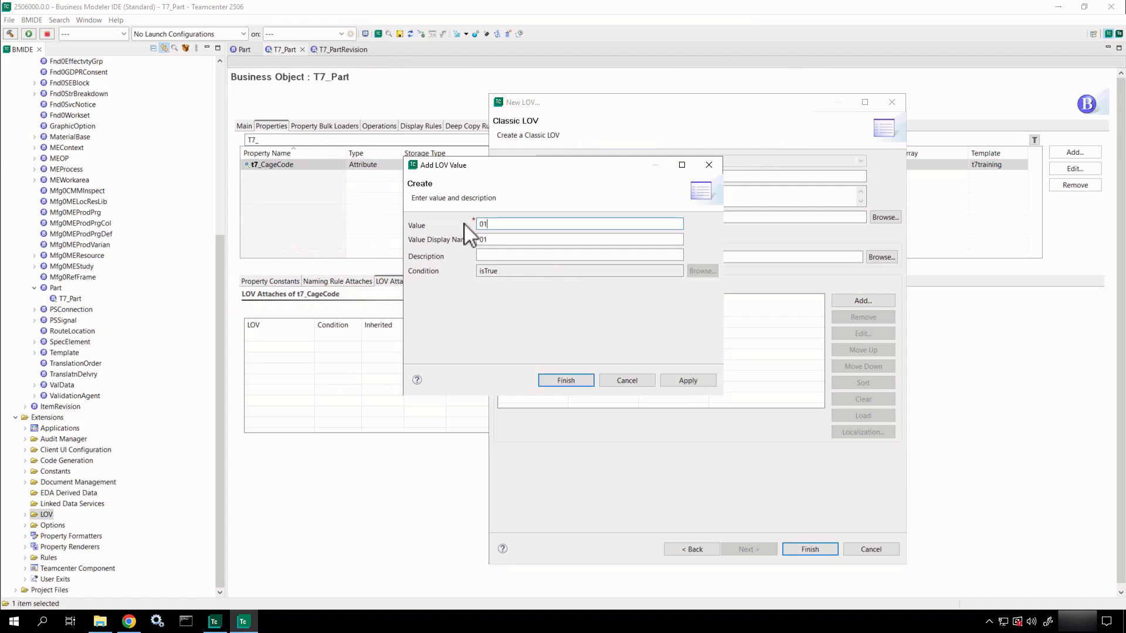
key("Tab")
left_click(487, 257)
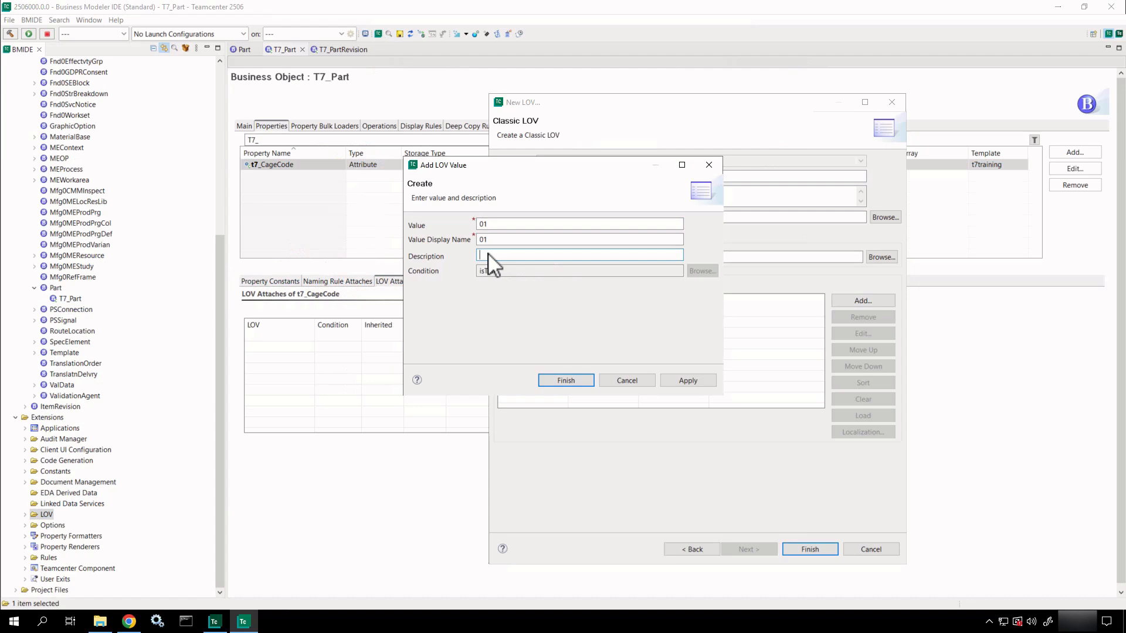
type("First C")
type("e")
left_click(683, 381)
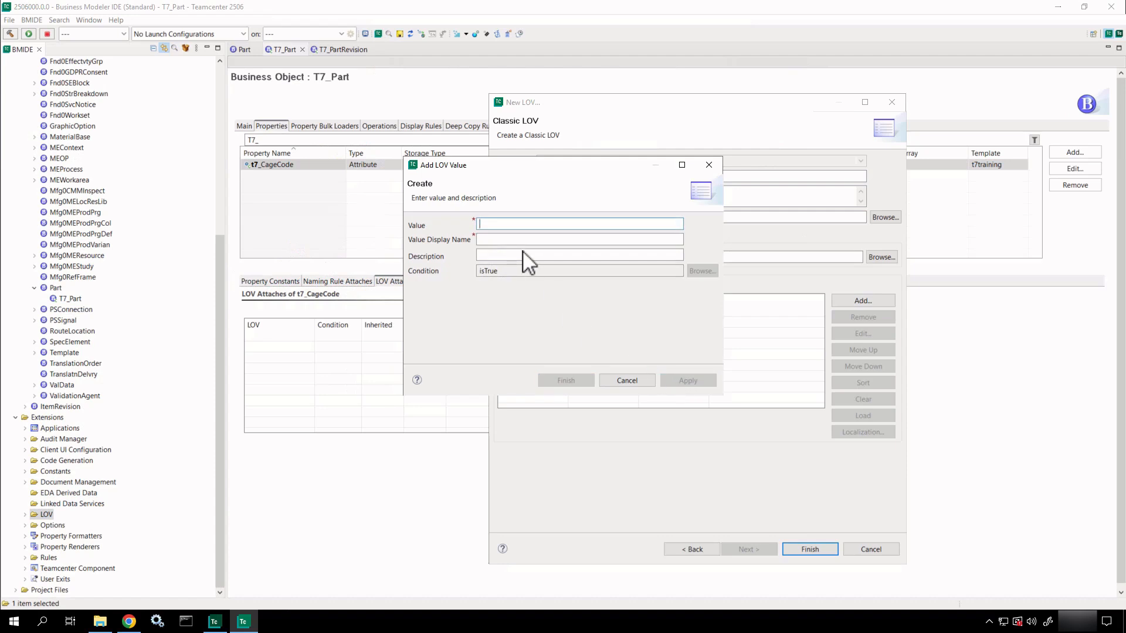
Add values 02 and 03 and finish creating the T7_CageCodes LOV.
type("02")
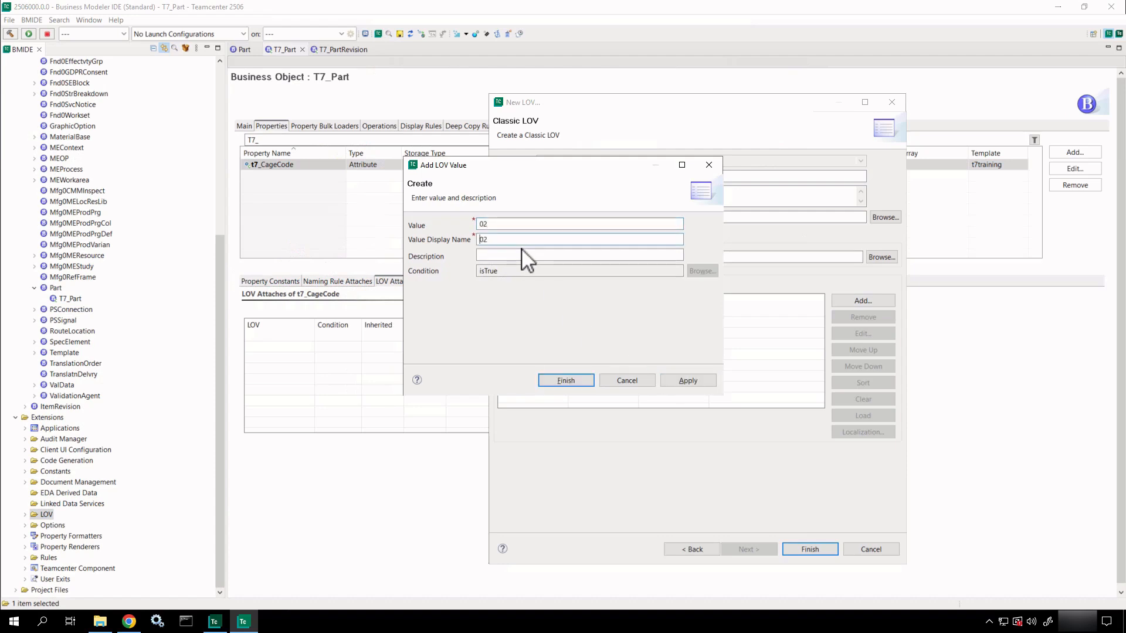
left_click(523, 257)
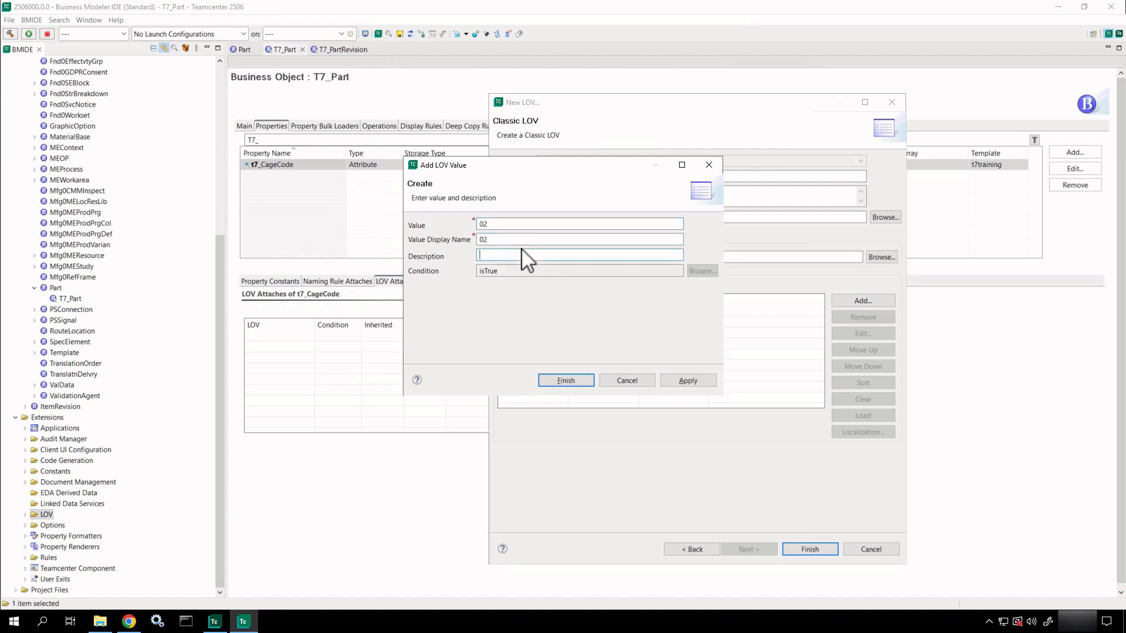
left_click(687, 381)
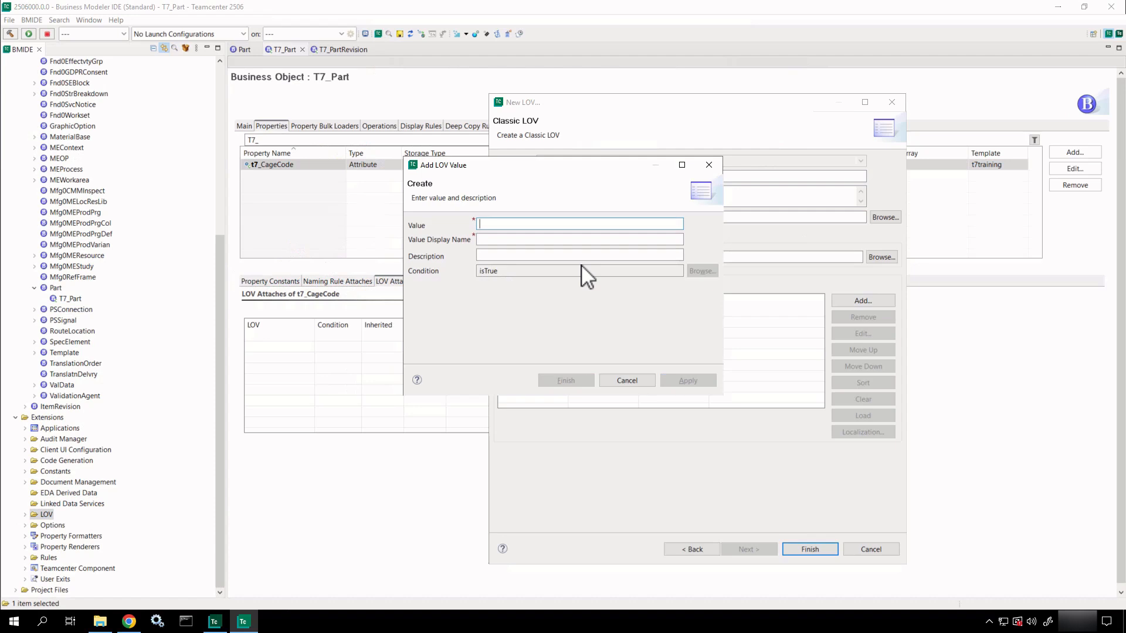
type("03")
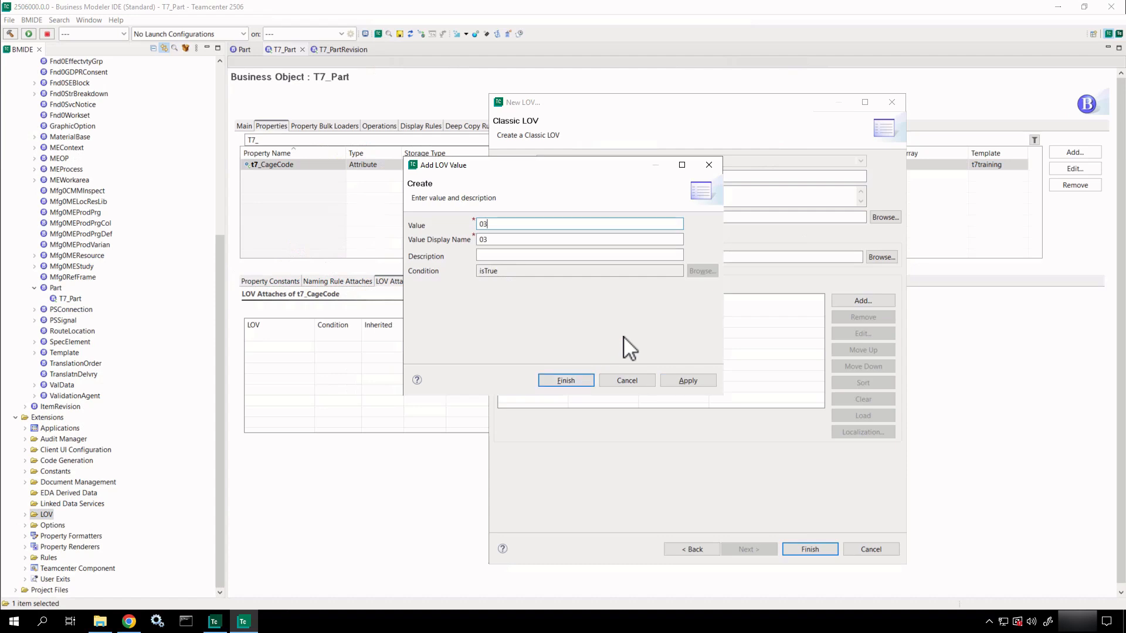
left_click(579, 381)
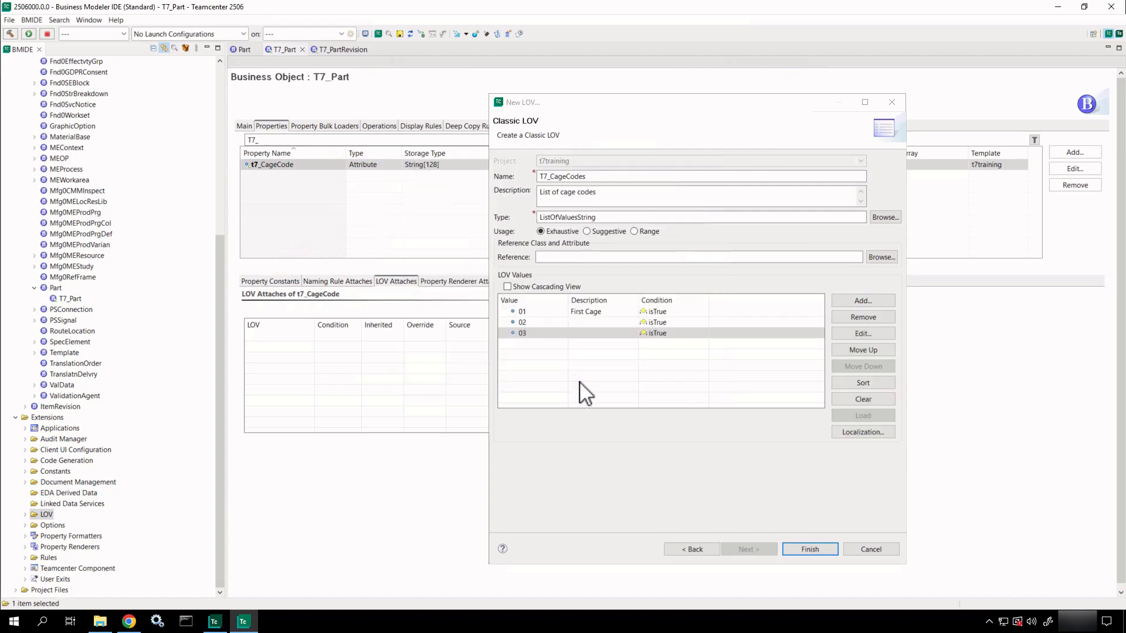
left_click(808, 550)
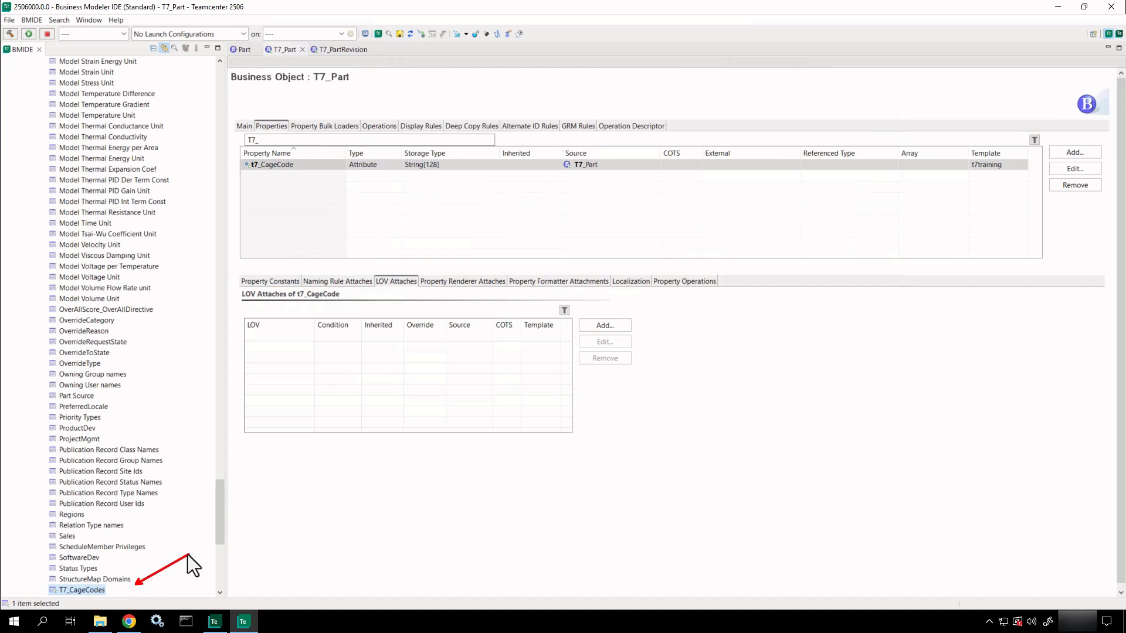
Open the T7_CageCodes LOV in its editor to show values 01, 02, 03 with no attachments.
left_click(87, 590)
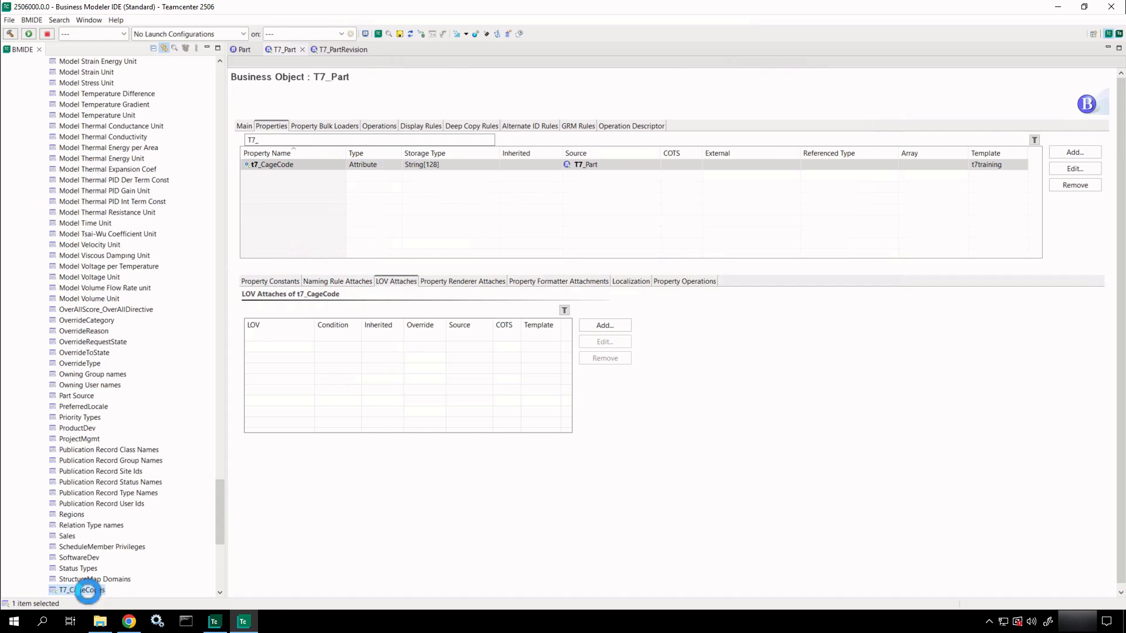
double_click(87, 590)
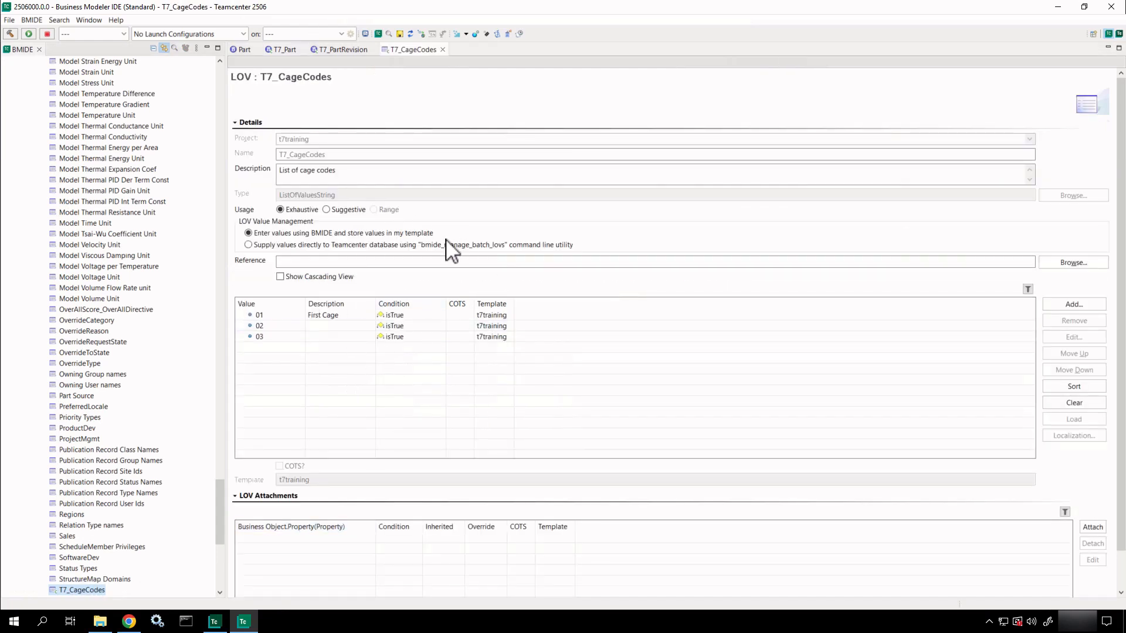
left_click_drag(442, 233, 511, 221)
key("Escape")
key("ctrl+2")
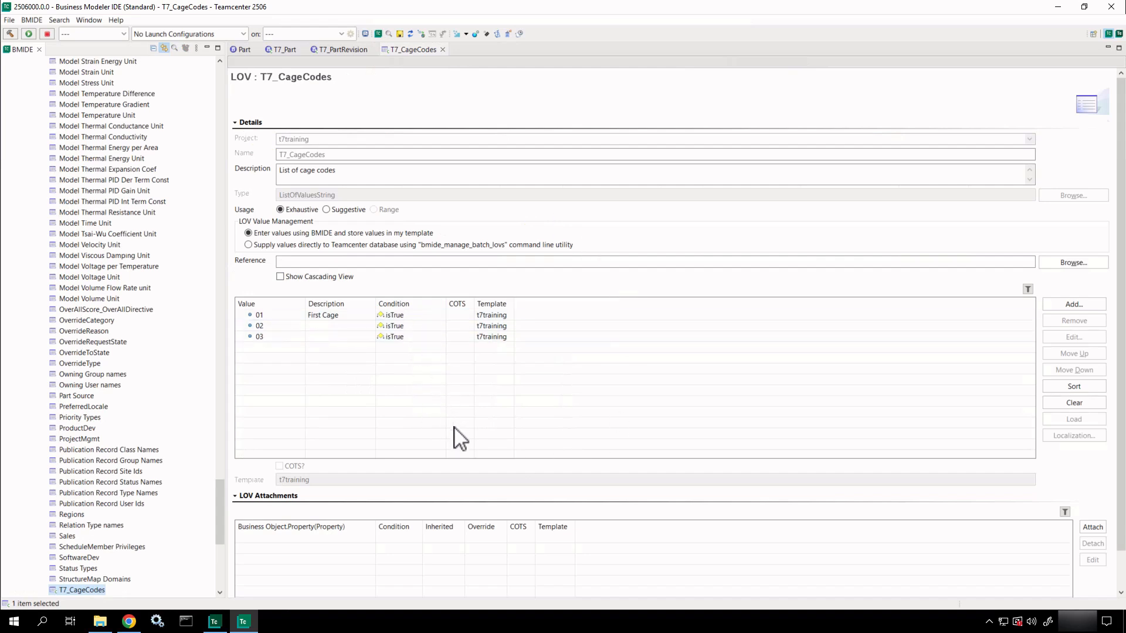
key("ctrl+2")
left_click_drag(304, 496, 372, 485, "ctrl+shift")
key("Escape")
key("ctrl+2")
left_click_drag(1076, 534, 1023, 570, "ctrl+shift")
Start a property attachment for T7_CageCodes and enter T7_Part.t7_CageCode as the property.
left_click(1092, 528)
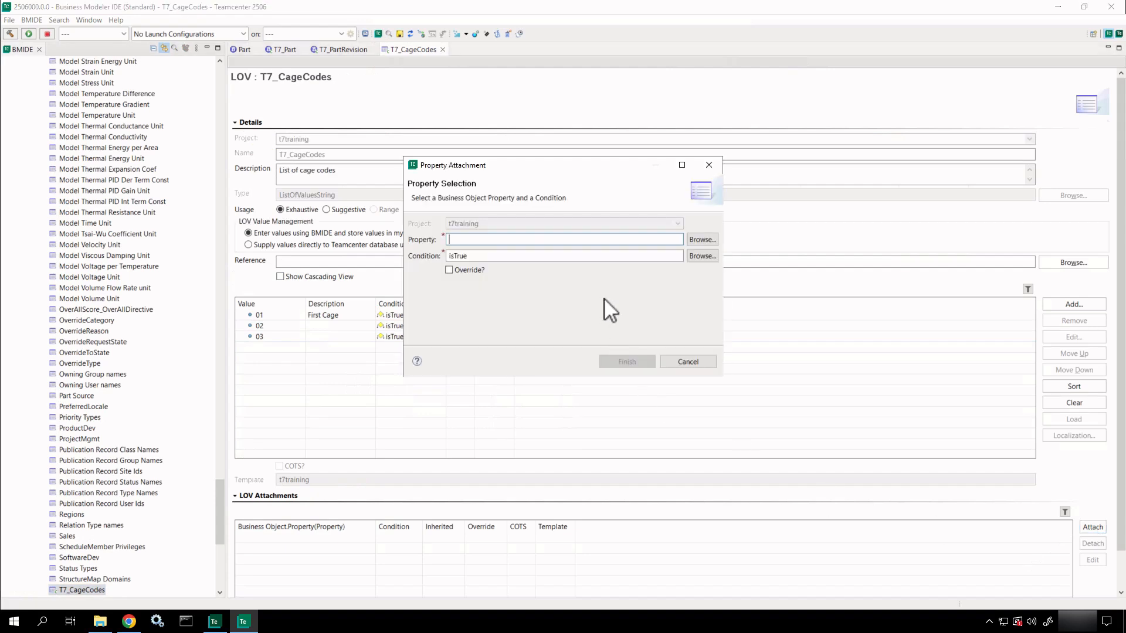
type("T7_P")
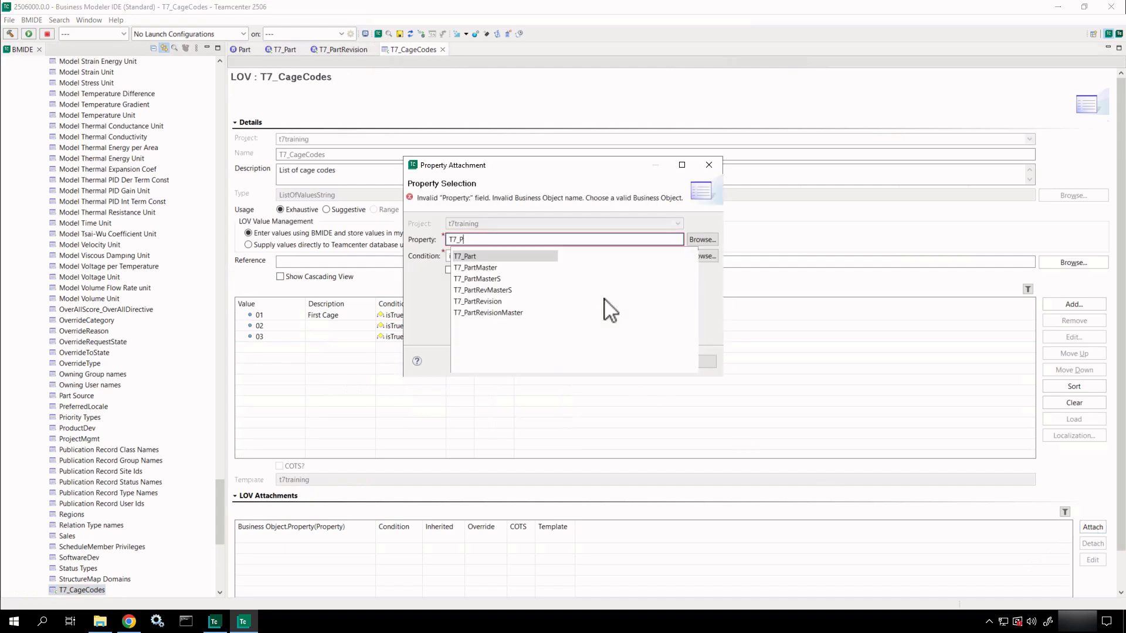
left_click(522, 256)
double_click(522, 257)
type(".")
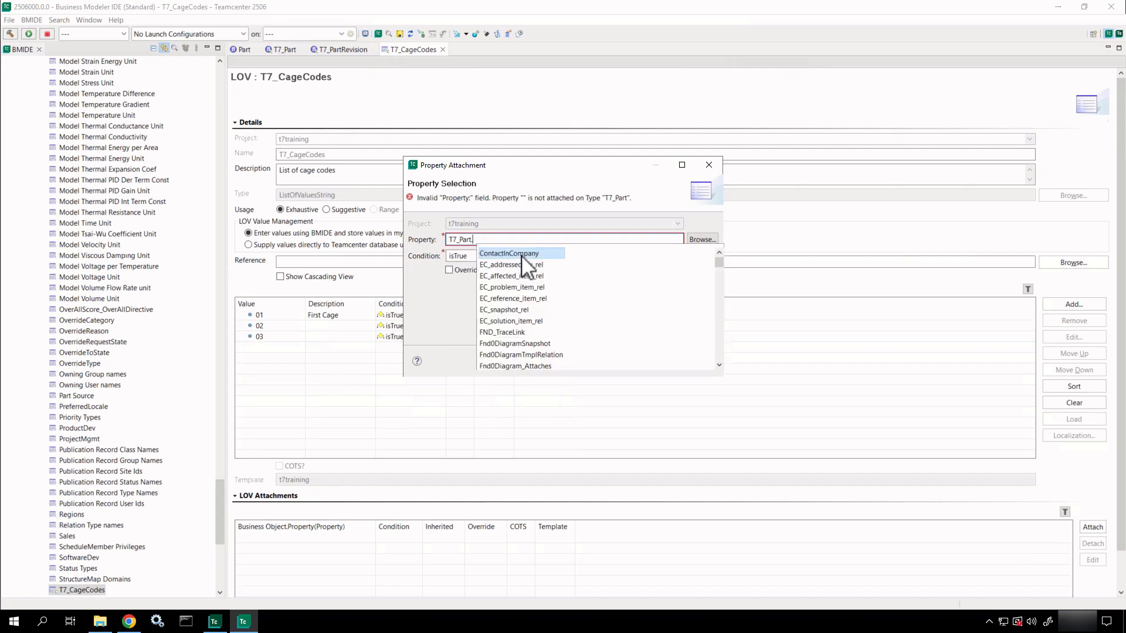
type("T7_")
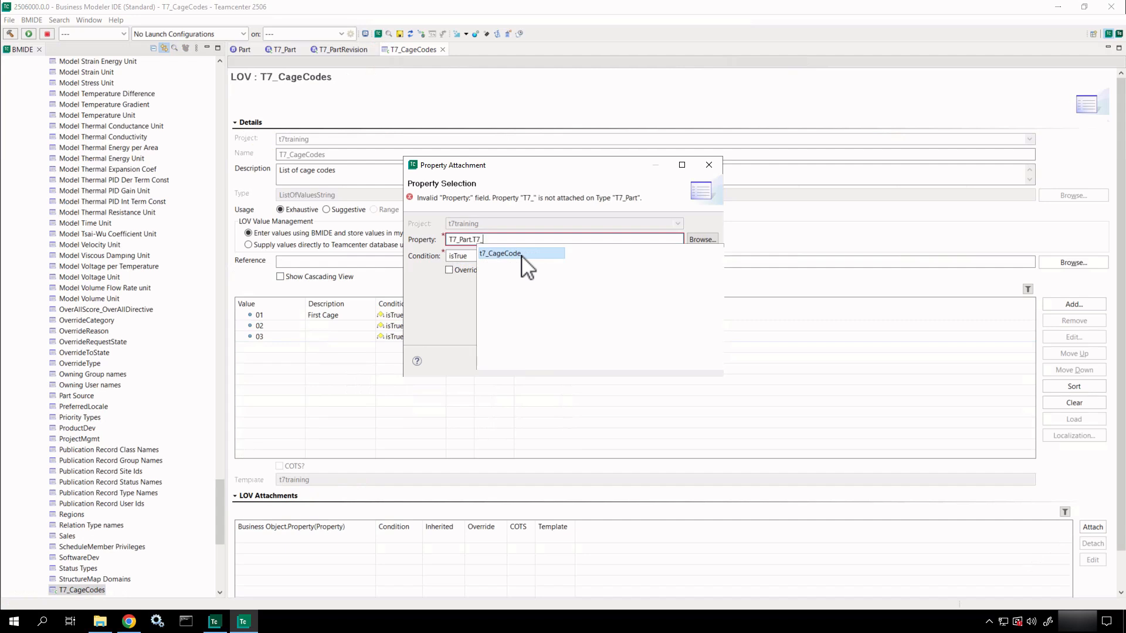
double_click(521, 256)
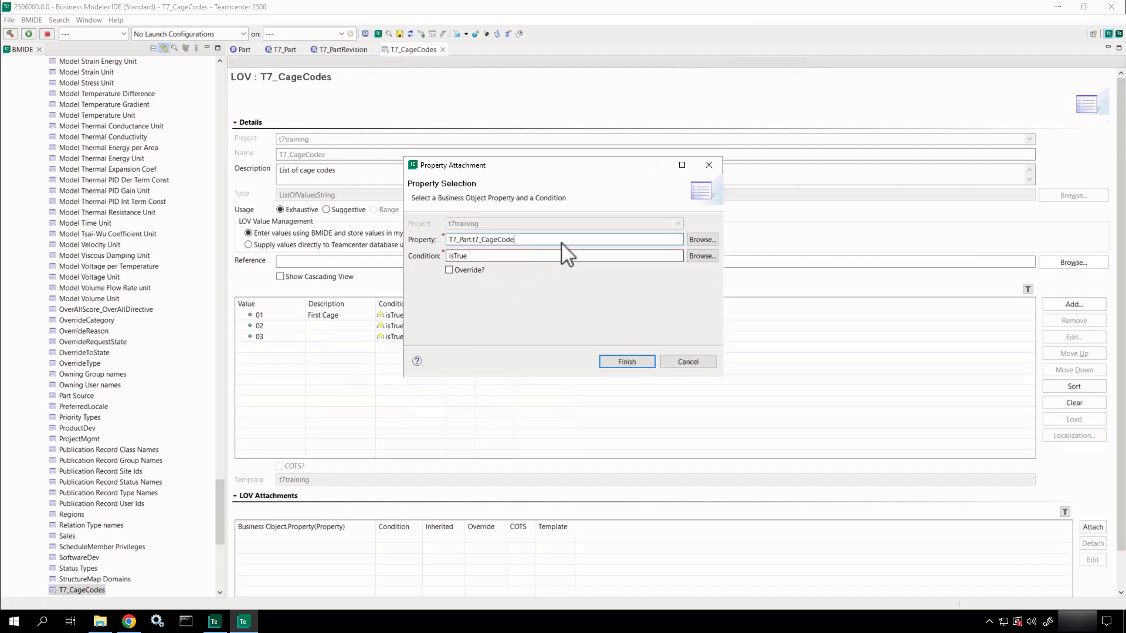
Browse to T7_Part, select t7_CageCode, and finish the attachment with condition isTrue.
left_click(703, 240)
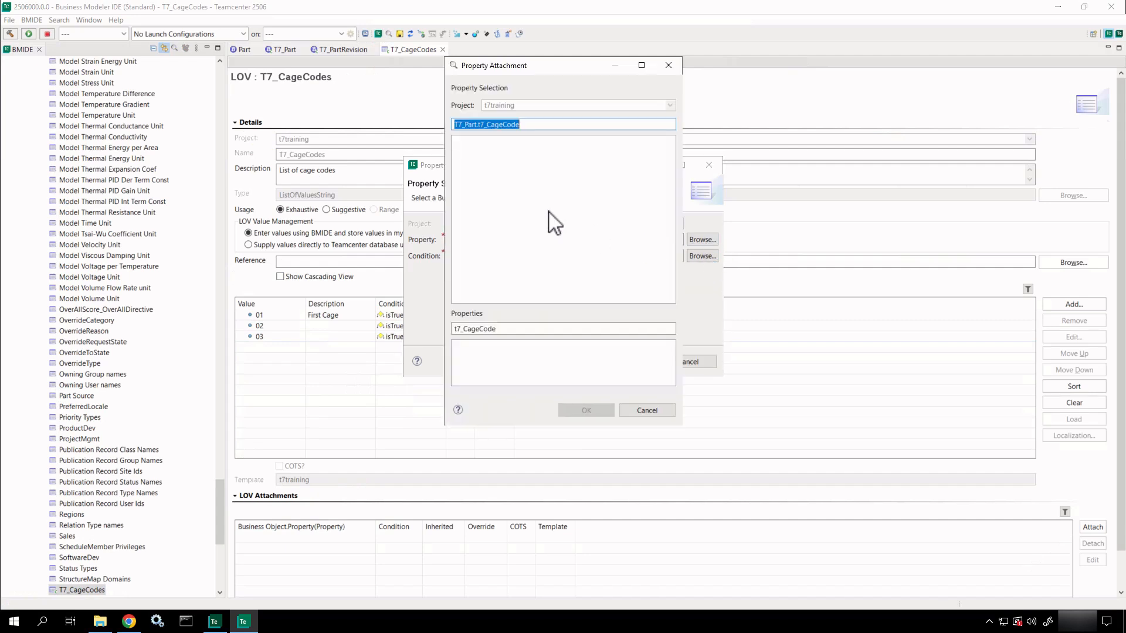
left_click_drag(519, 124, 476, 125)
key("BackSpace")
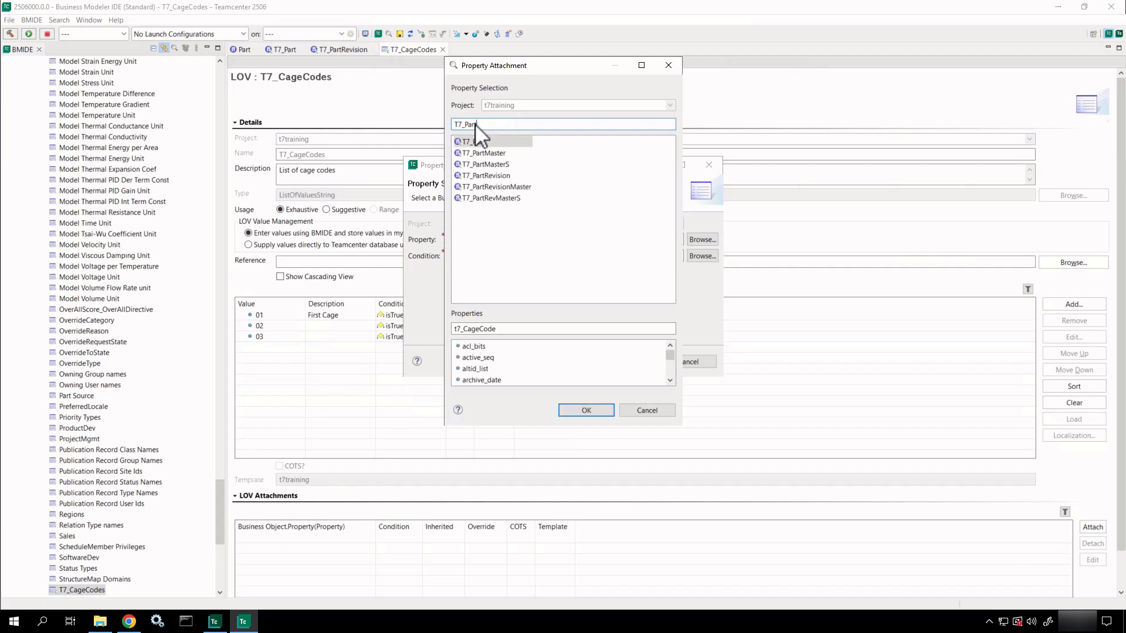
left_click(481, 141)
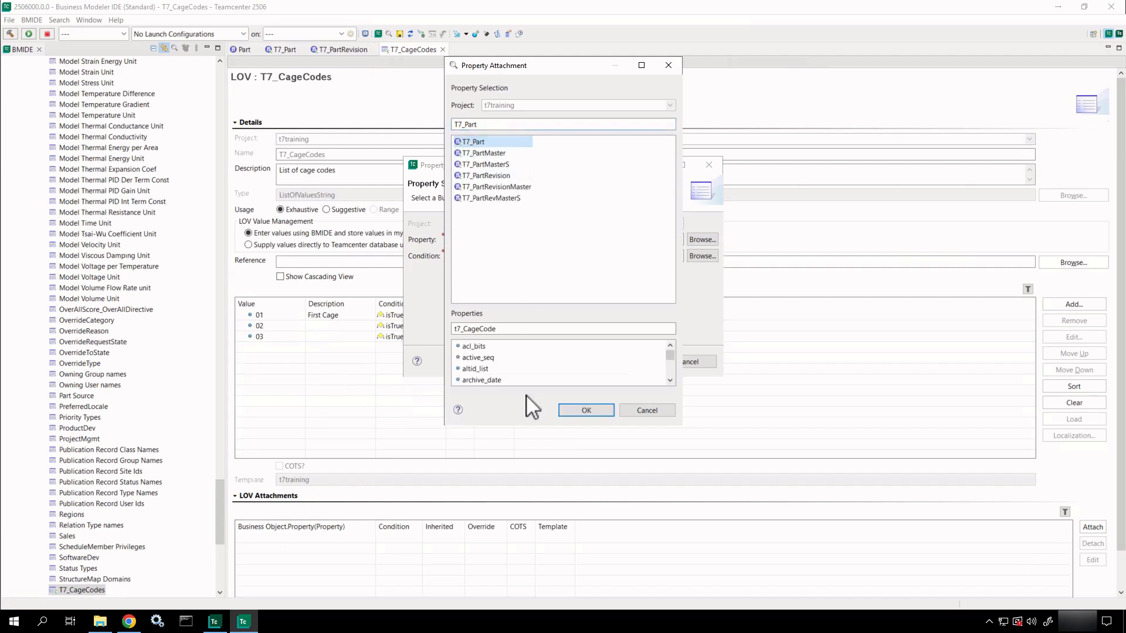
scroll(525, 375, "down", 2)
scroll(525, 370, "down", 10)
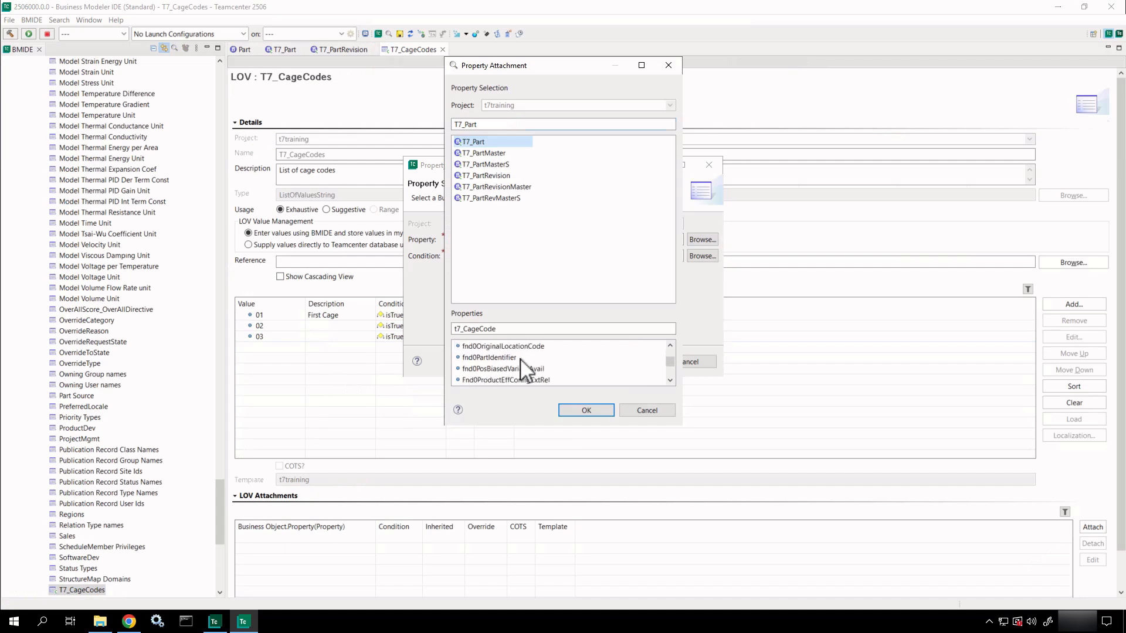
scroll(523, 370, "down", 5)
scroll(524, 370, "down", 8)
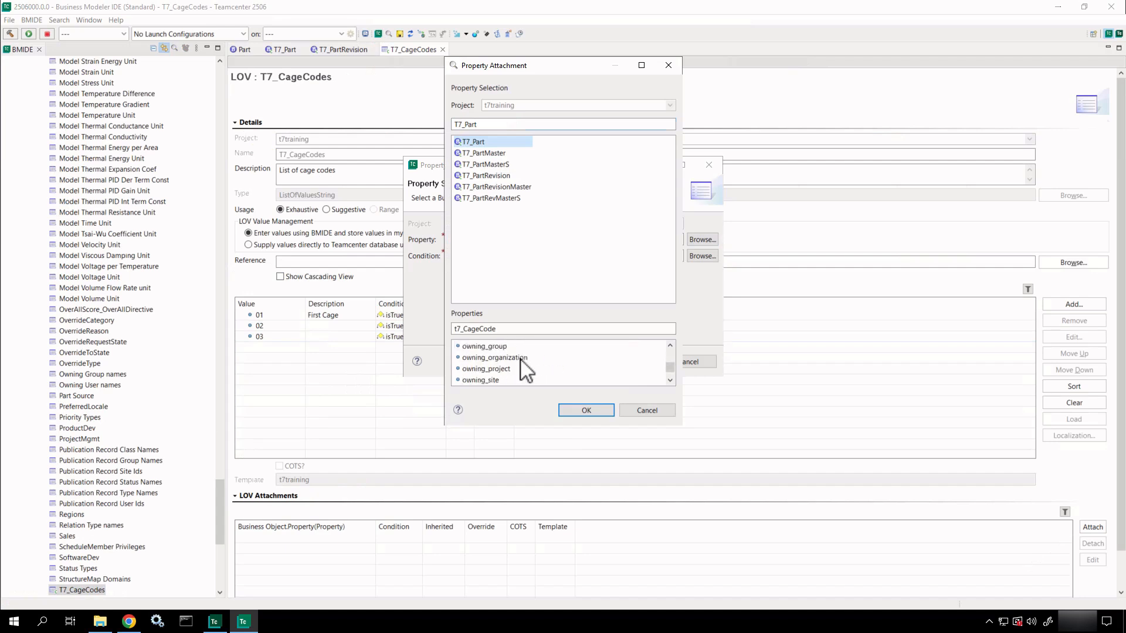
scroll(520, 367, "up", 3)
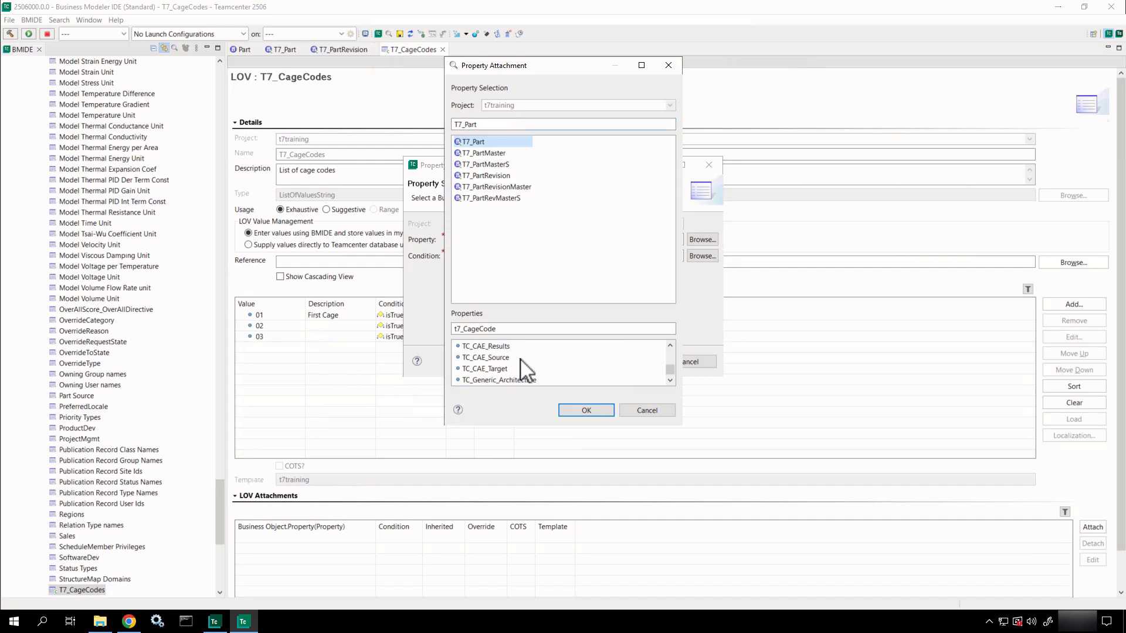
left_click(495, 347)
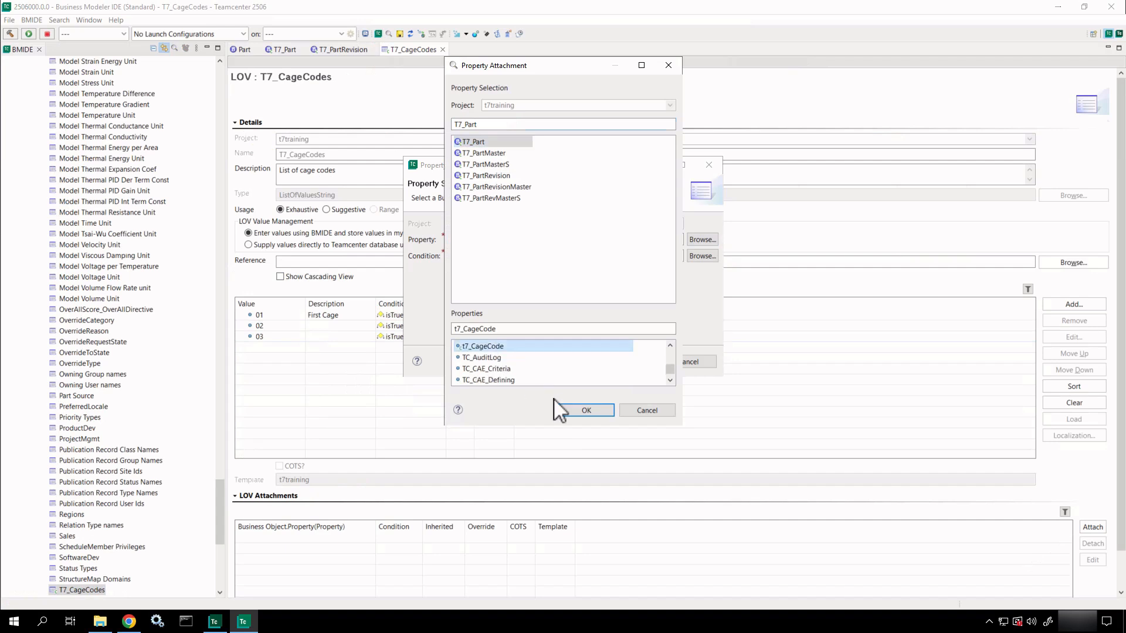
left_click(580, 411)
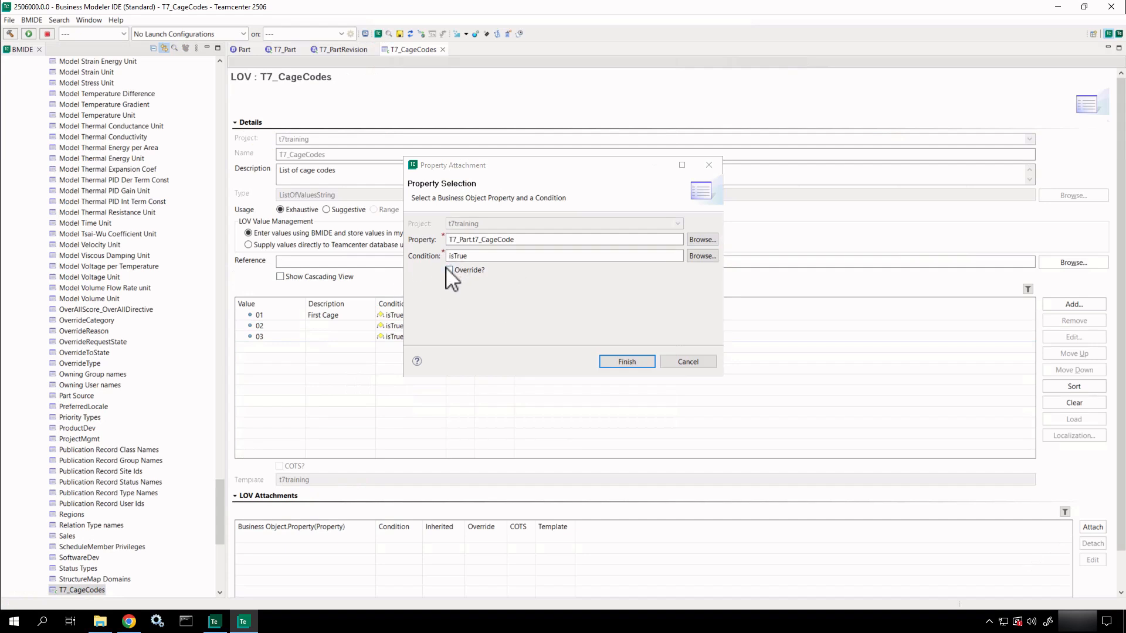
left_click(491, 284)
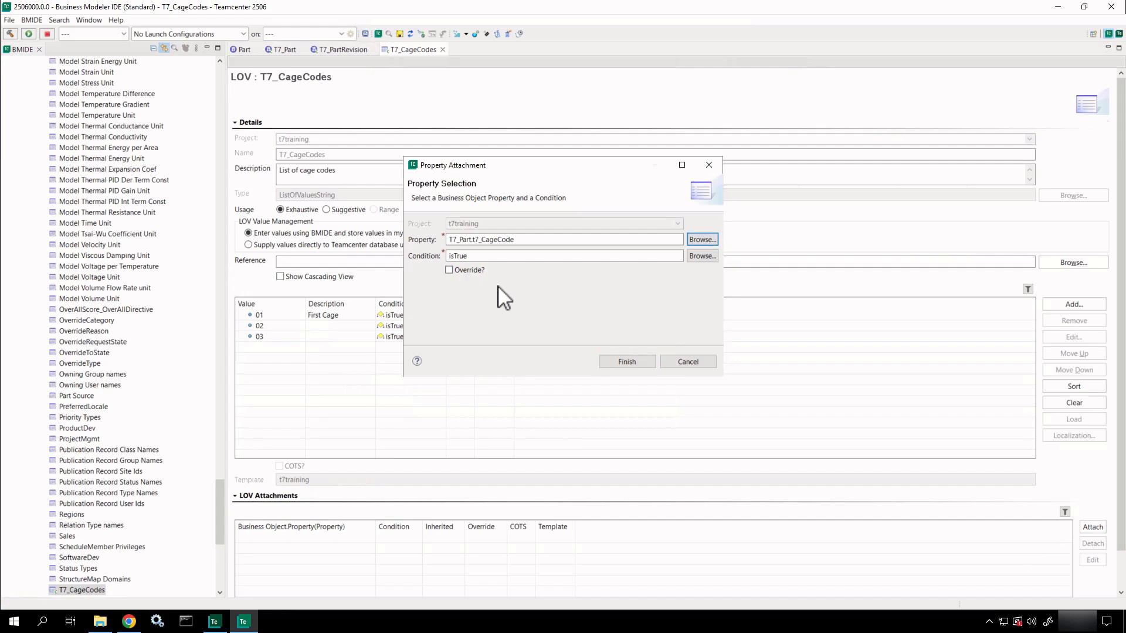
left_click(639, 367)
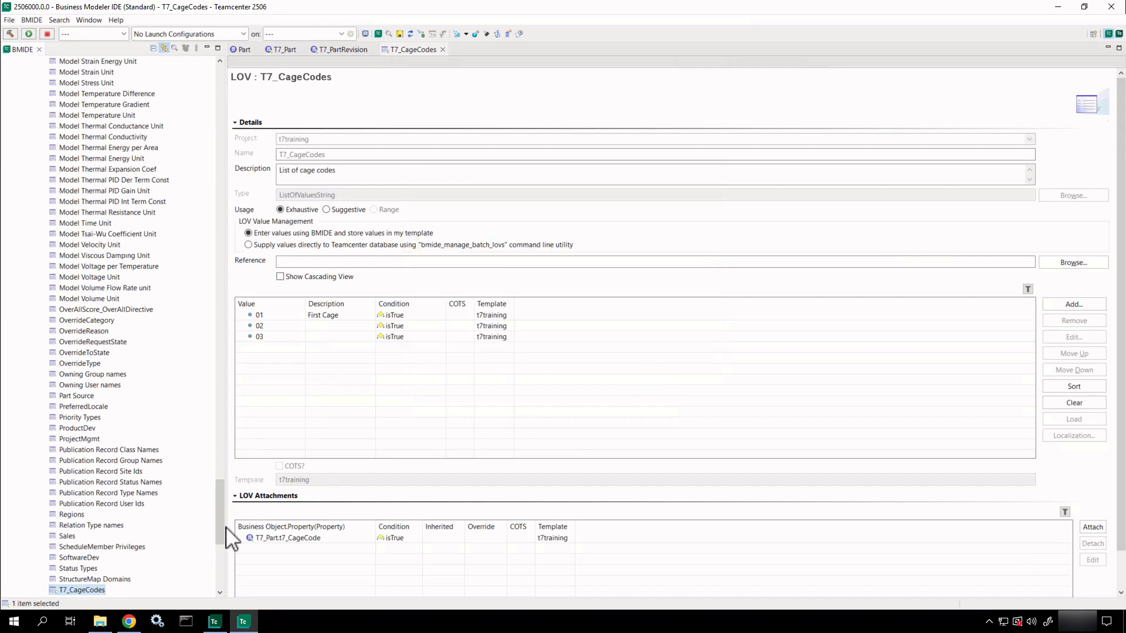
Check that T7_Part's t7_CageCode property lists the T7_CageCodes LOV attachment.
left_click_drag(221, 515, 227, 496)
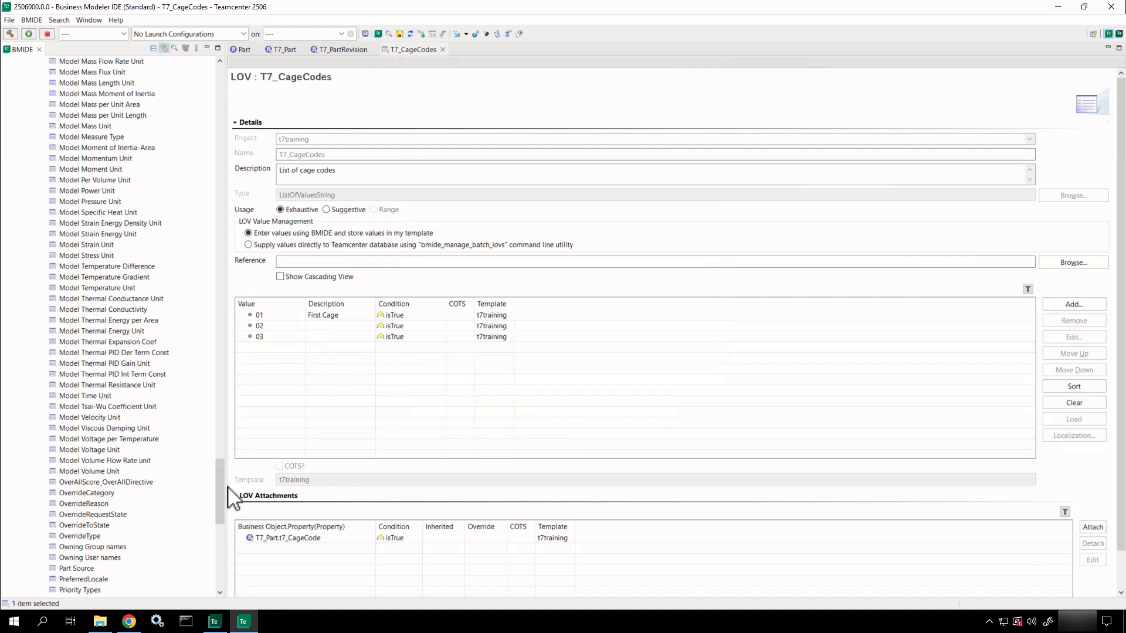
left_click(284, 49)
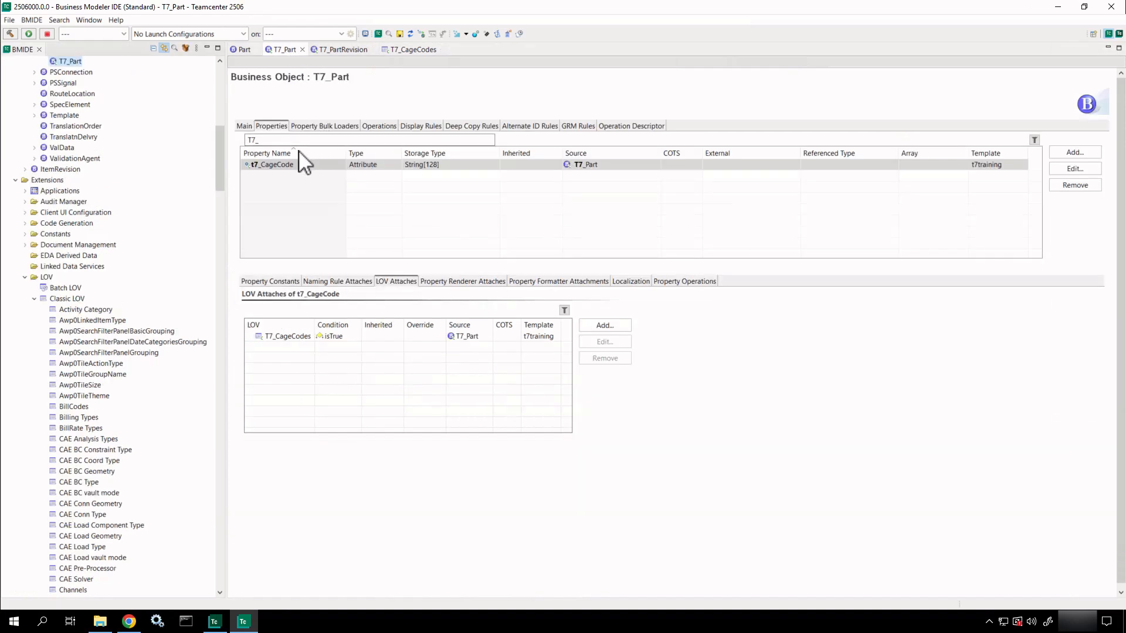
left_click(293, 166)
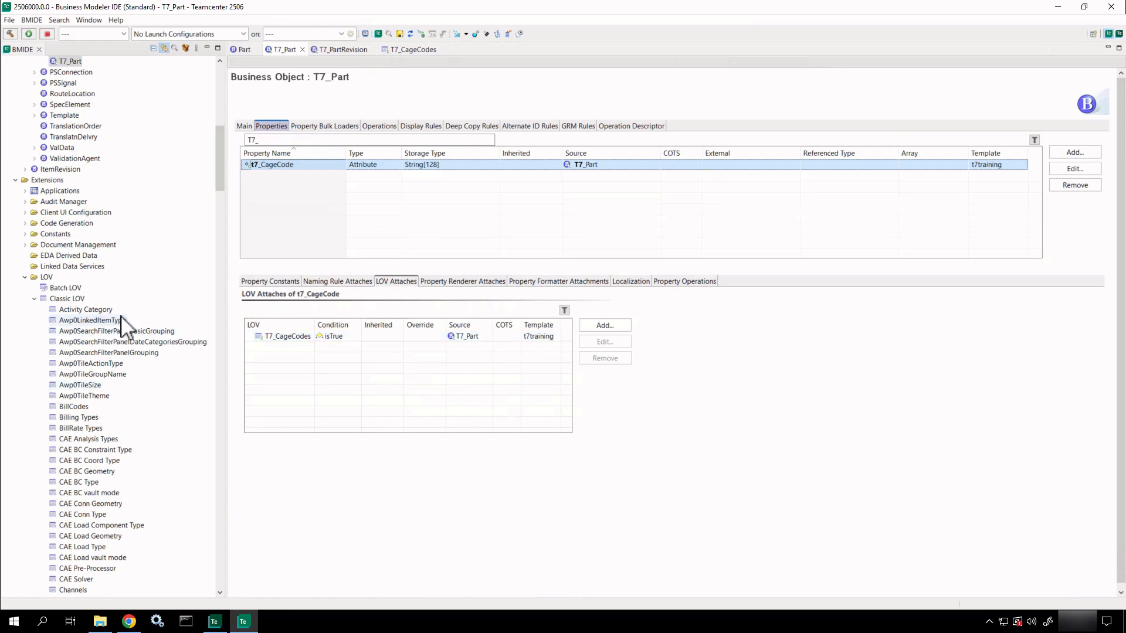
Collapse the LOV and business object folders and open Project Files > extensions > default.xml.
left_click(34, 298)
left_click_drag(218, 298, 211, 86)
left_click(16, 83)
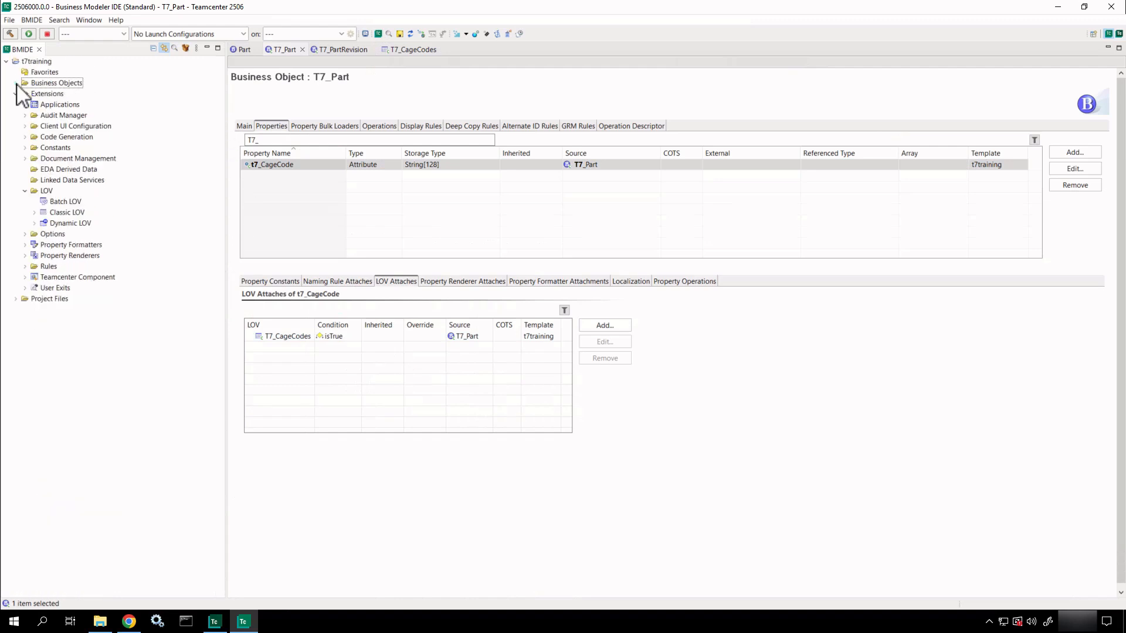
left_click(16, 95)
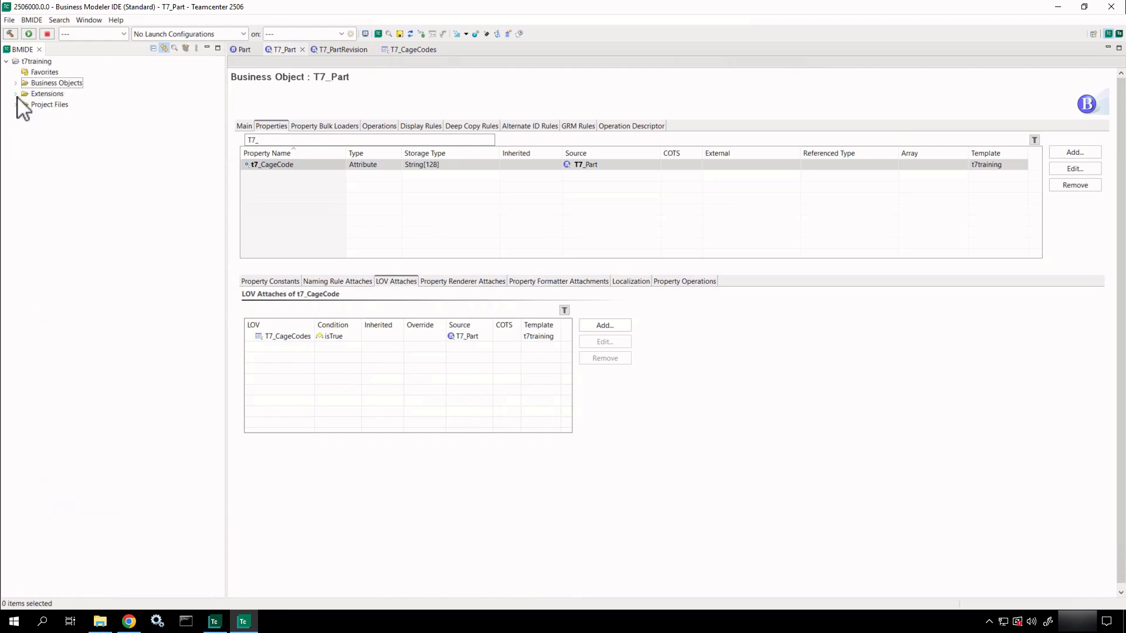
left_click(17, 104)
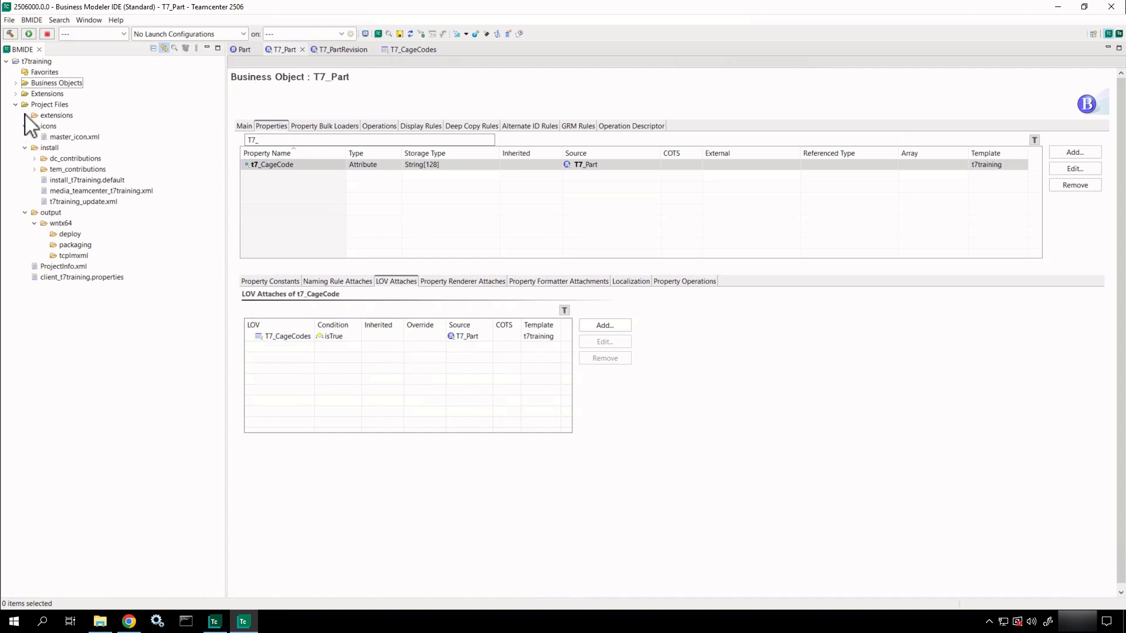
left_click(24, 115)
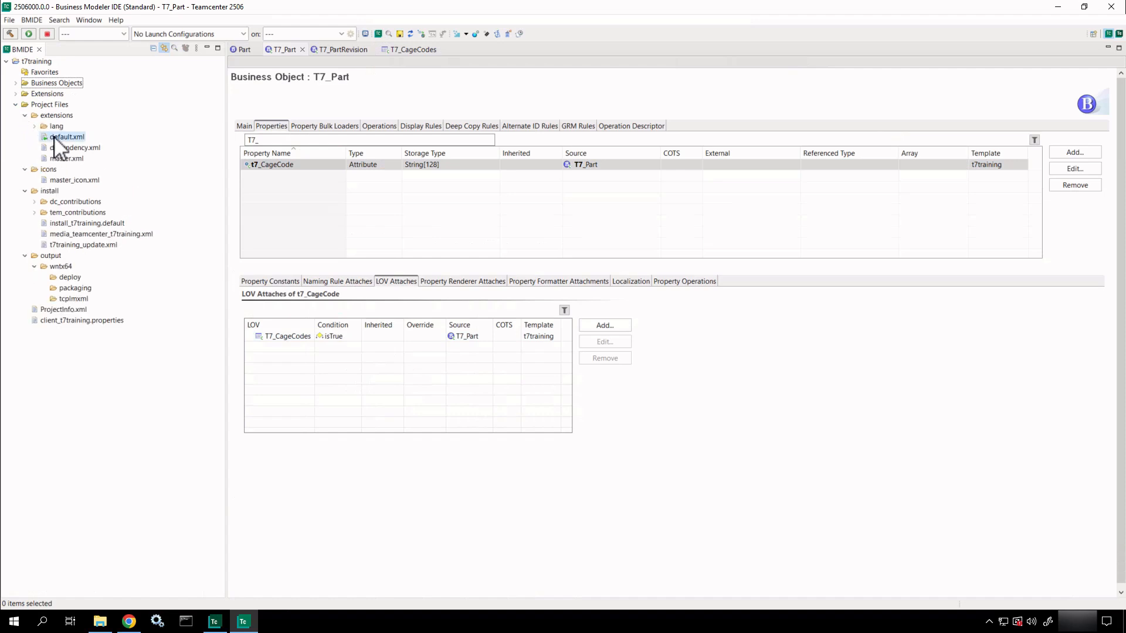
double_click(55, 138)
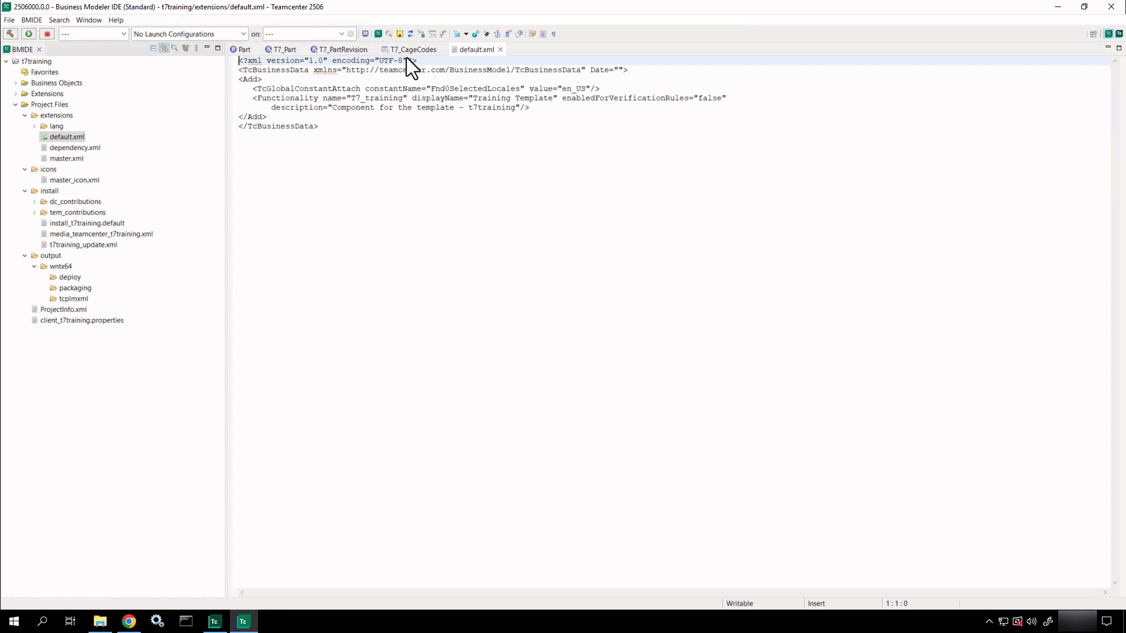
Save the t7training data model.
key("ctrl+2")
left_click_drag(399, 47, 400, 100, "ctrl+shift")
key("Escape")
left_click(400, 33)
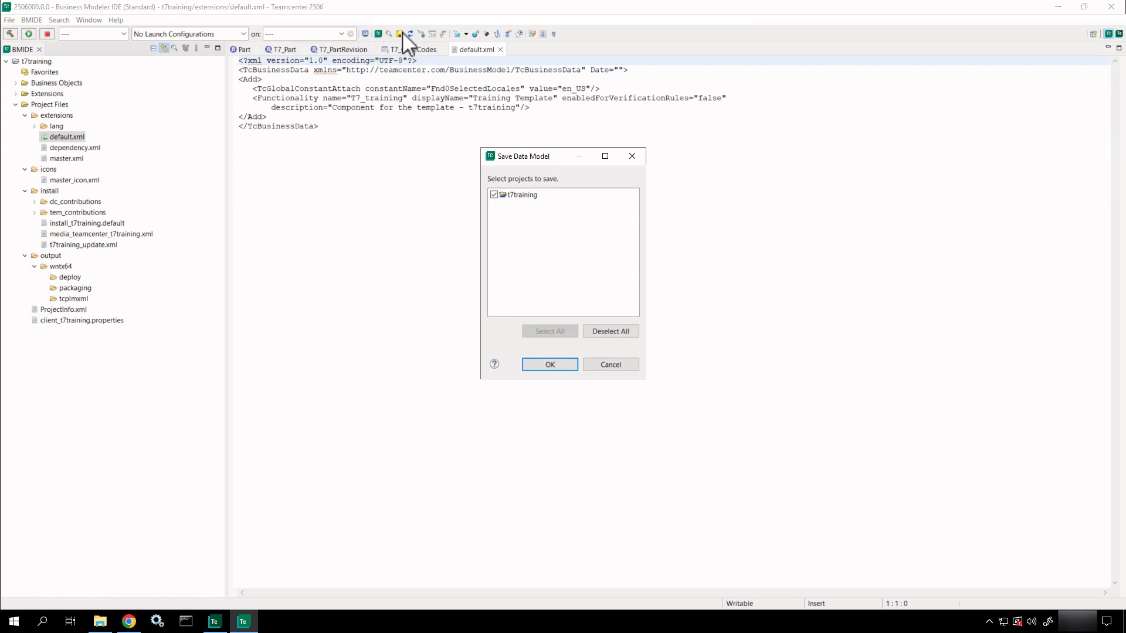
key("ctrl+2")
left_click_drag(525, 210, 514, 256, "ctrl+shift")
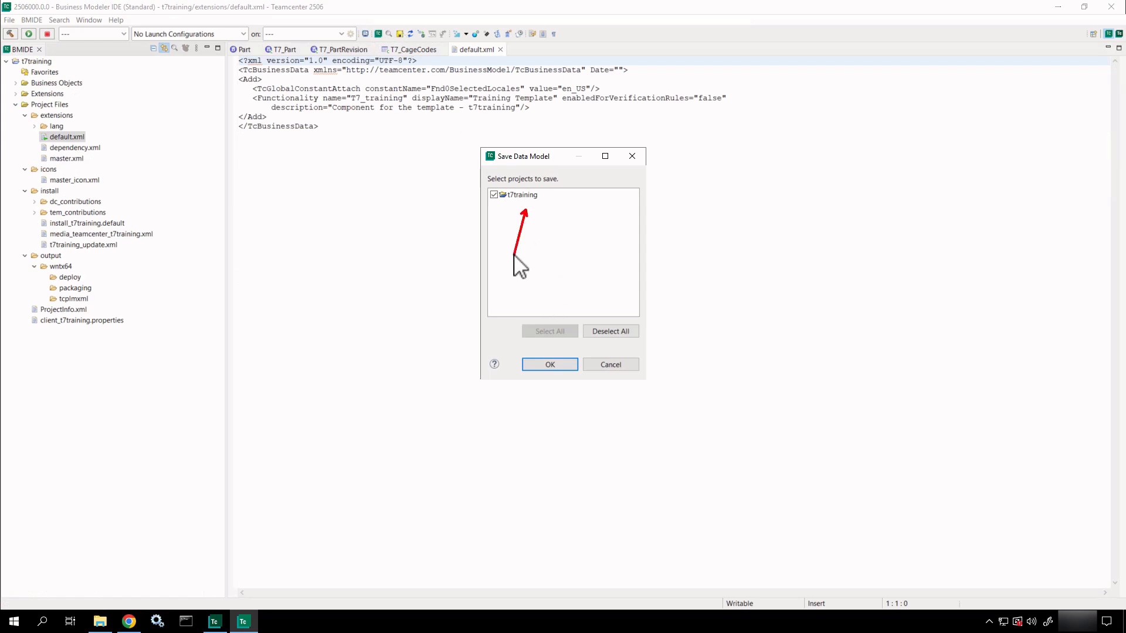
left_click(540, 365)
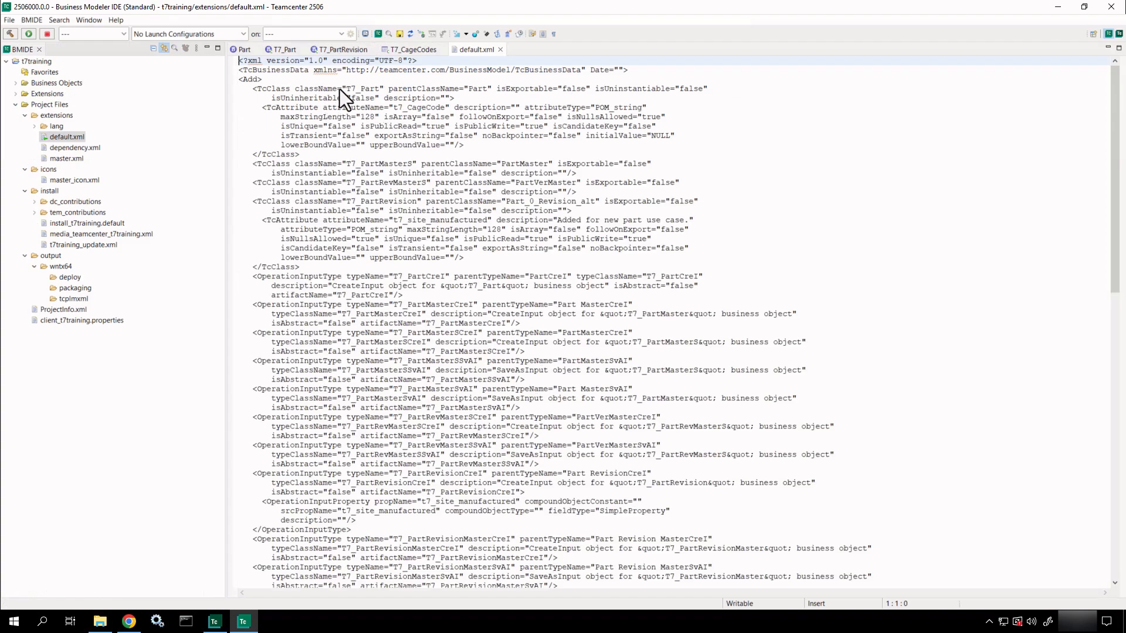
Review default.xml, close all open editors, and collapse the Project Files folder.
scroll(340, 89, "down", 13)
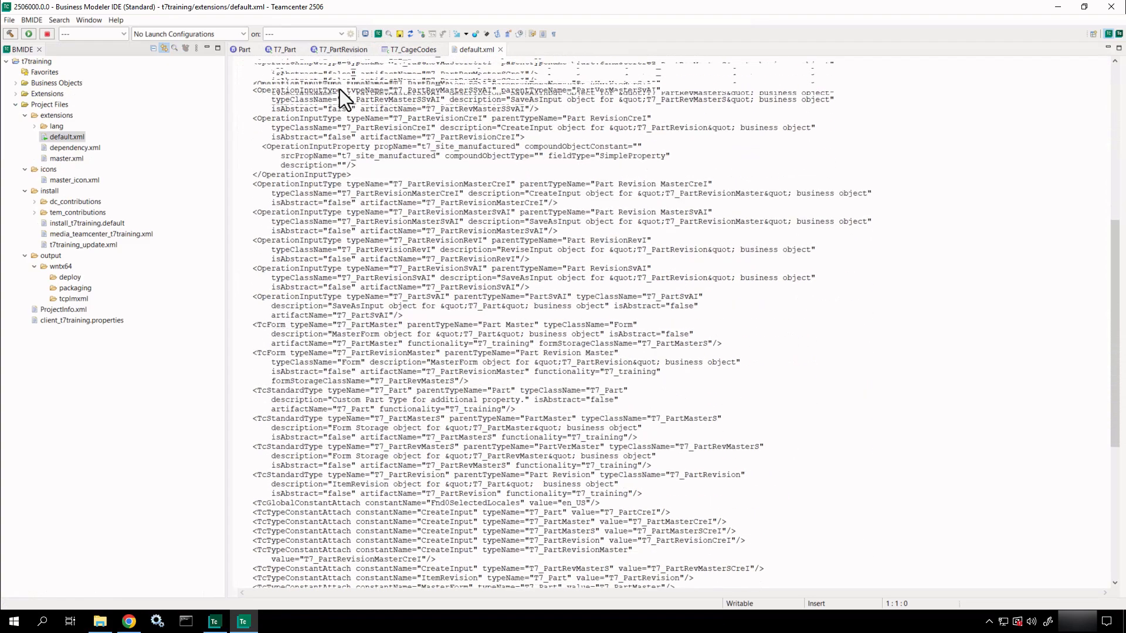
scroll(340, 90, "down", 10)
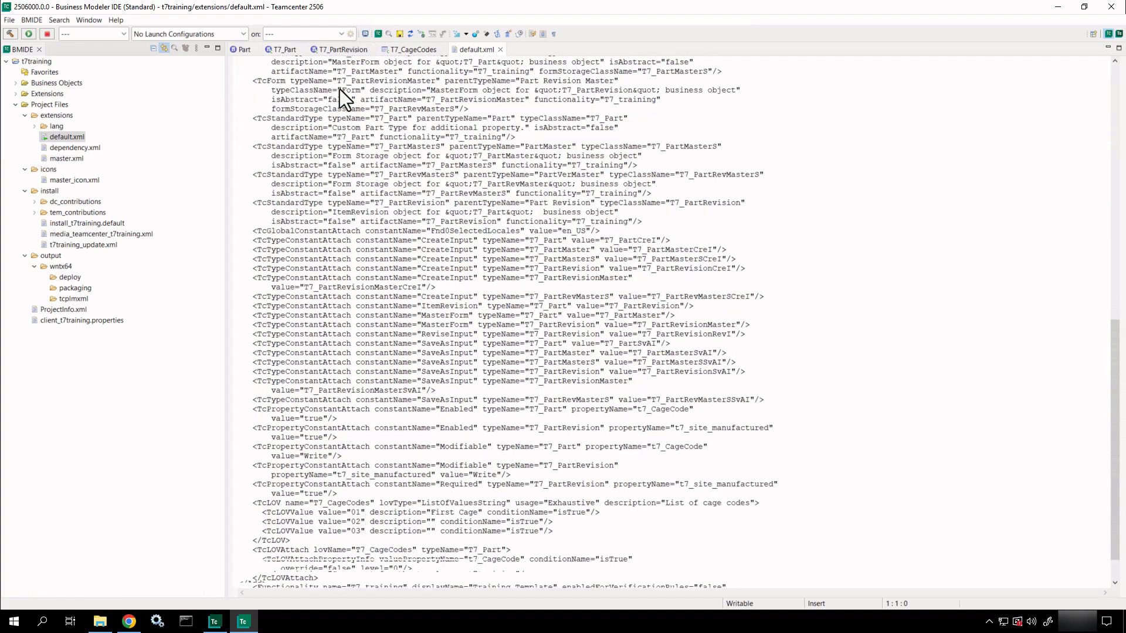
scroll(339, 90, "up", 20)
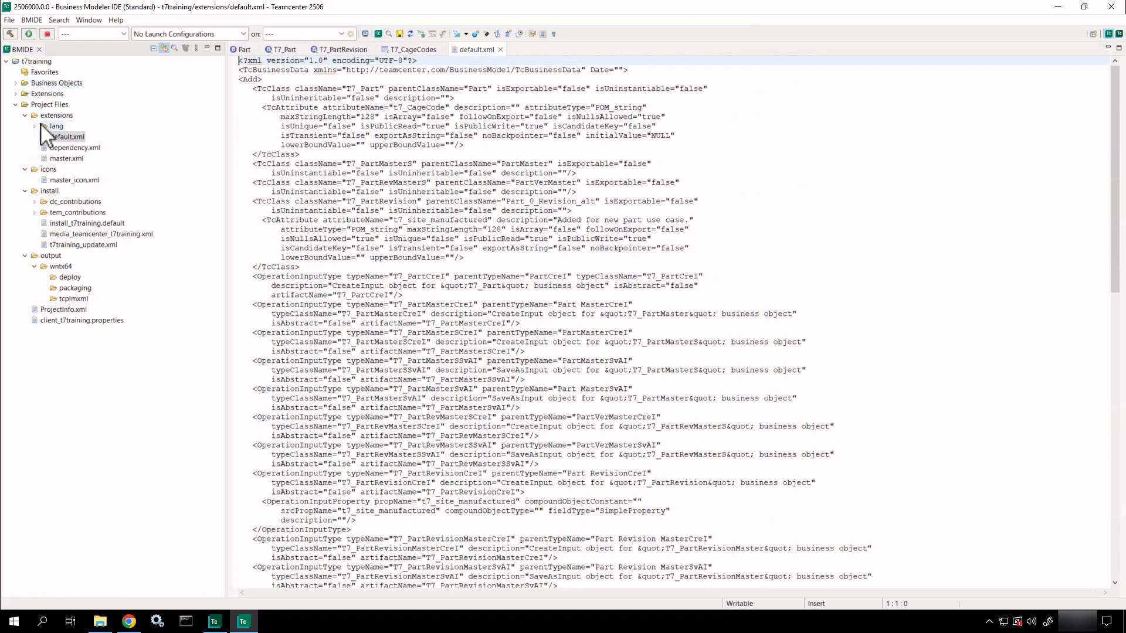
left_click(24, 115)
left_click(16, 104)
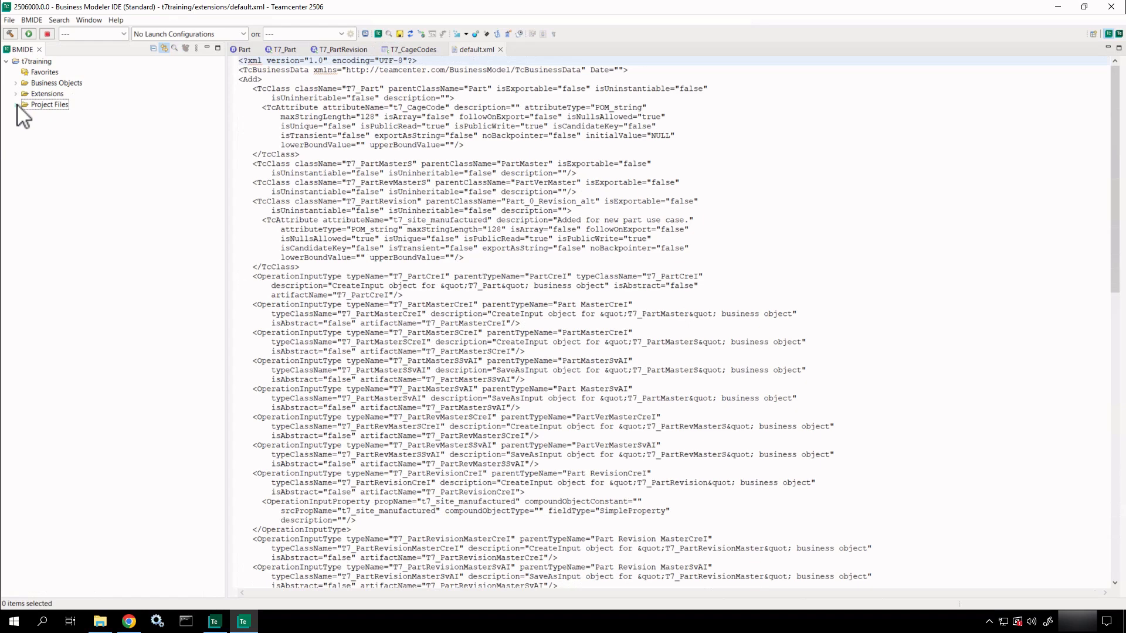
right_click(481, 52)
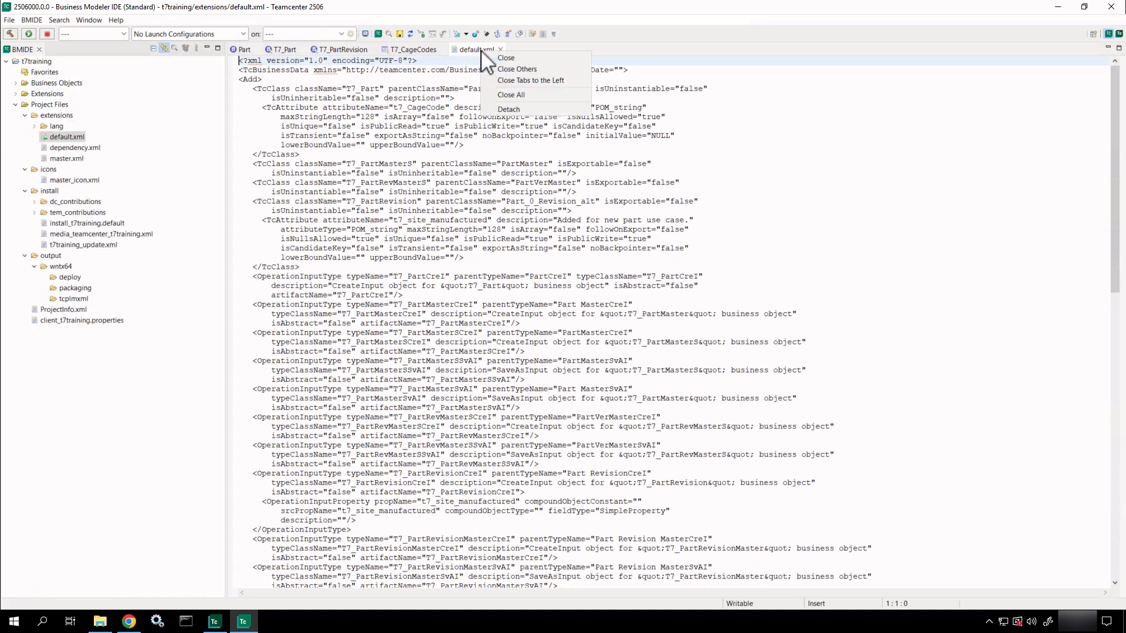
left_click(501, 95)
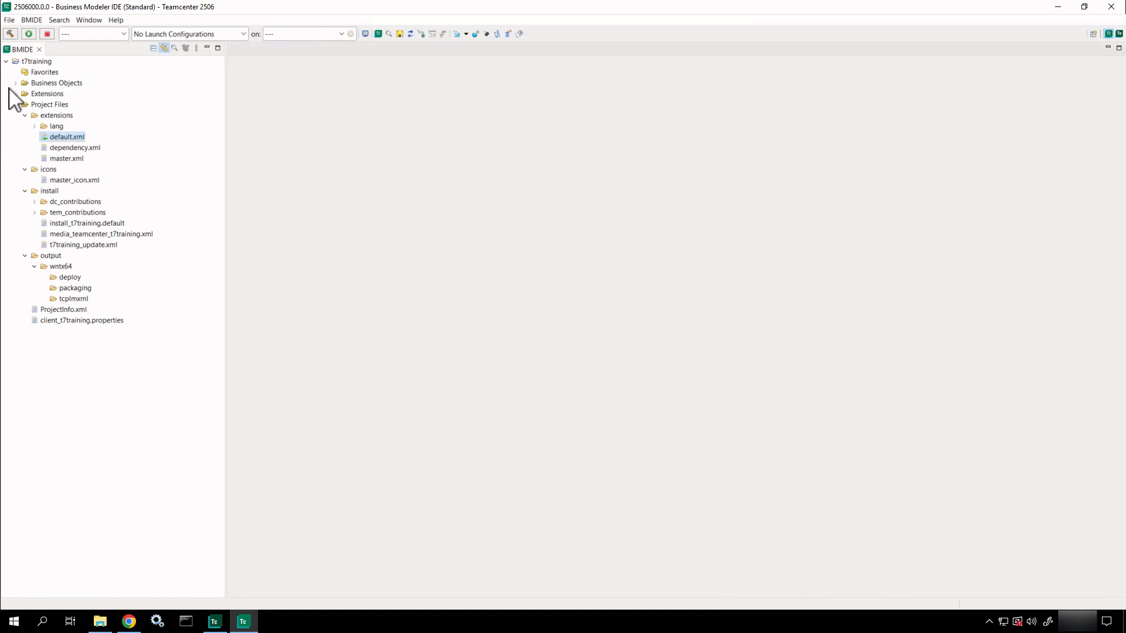
left_click(16, 105)
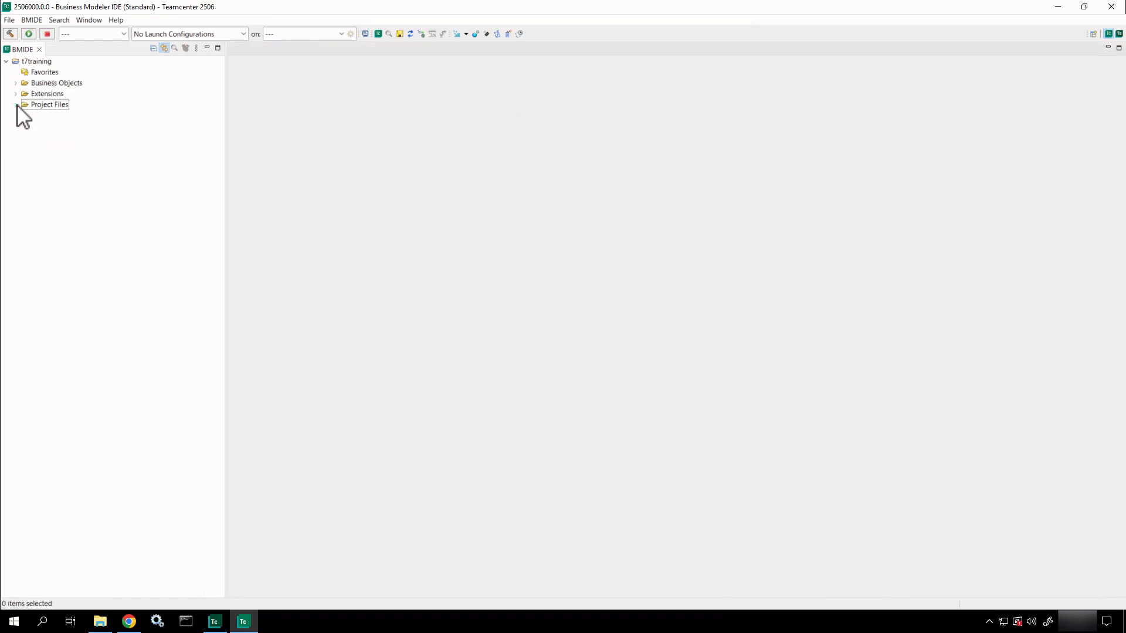